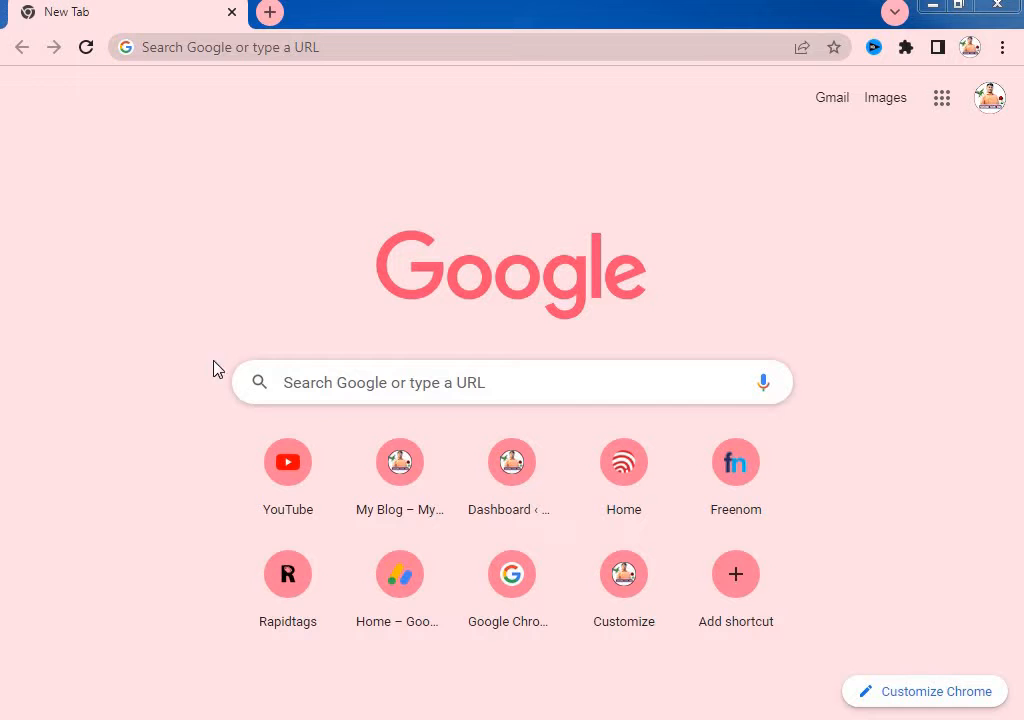
# - Focus the address bar on Chrome's New Tab page
pyautogui.click(181, 50)
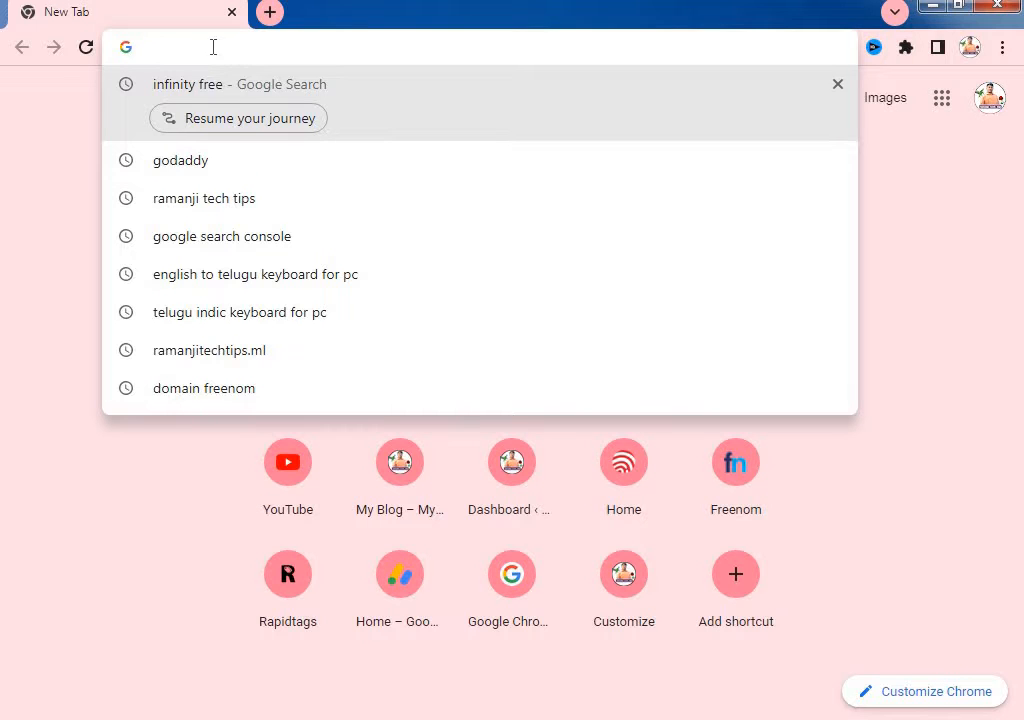
# - Go to freenom.com by typing 'free' and accepting the suggested autocompletion
pyautogui.write('free')
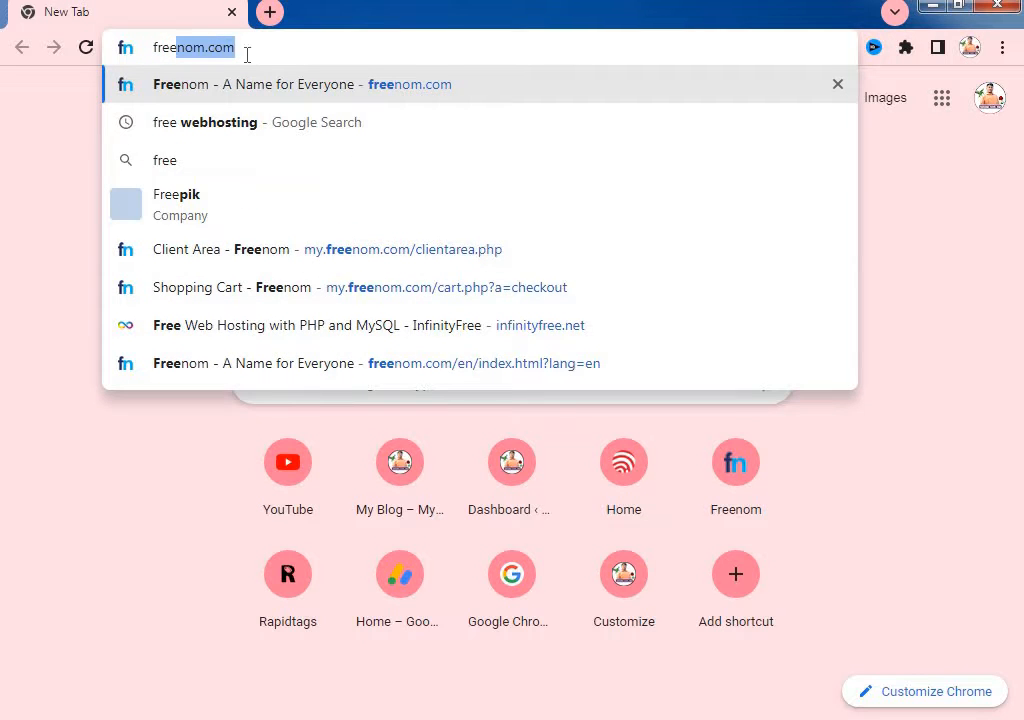
pyautogui.press('Right')
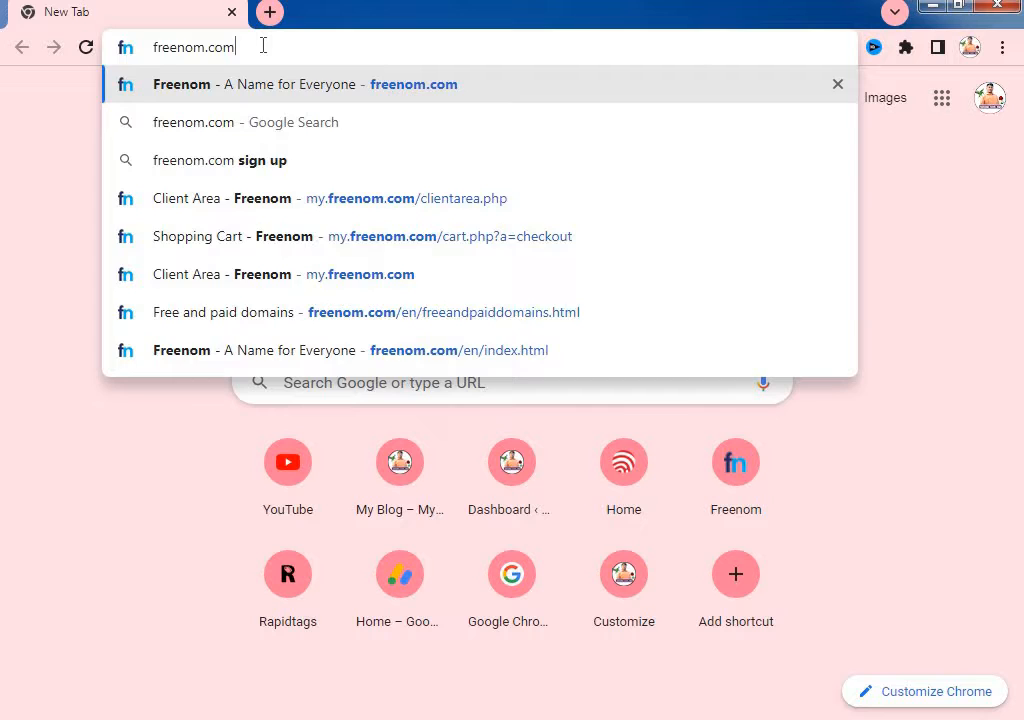
pyautogui.press('Return')
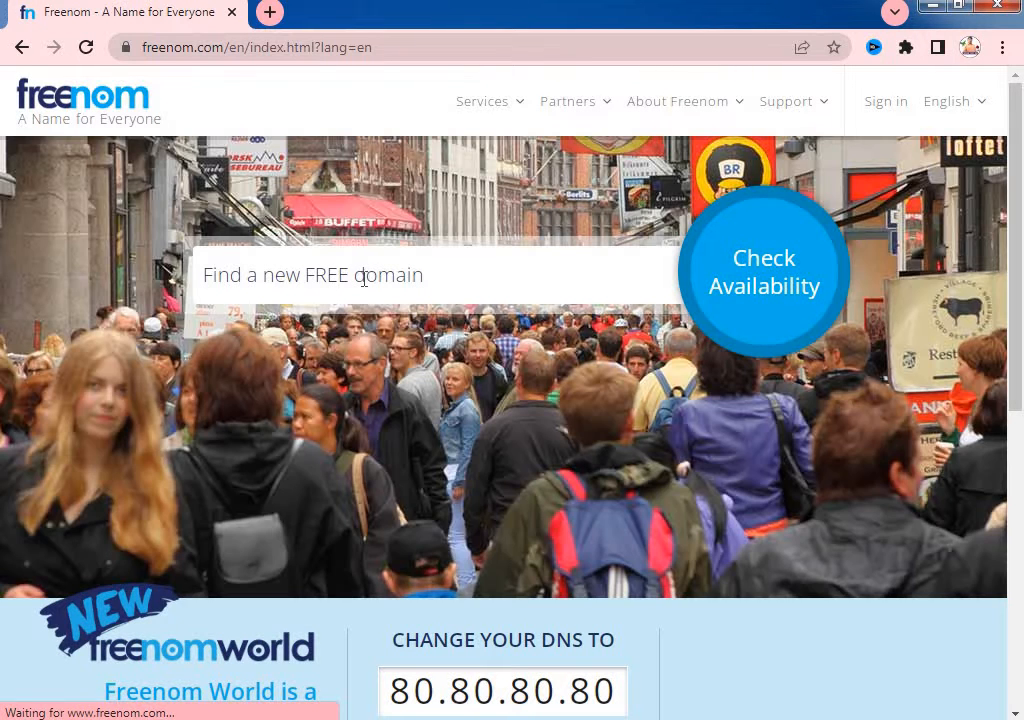
# - Search Freenom for free domains named ramanjitechtips
pyautogui.click(364, 279)
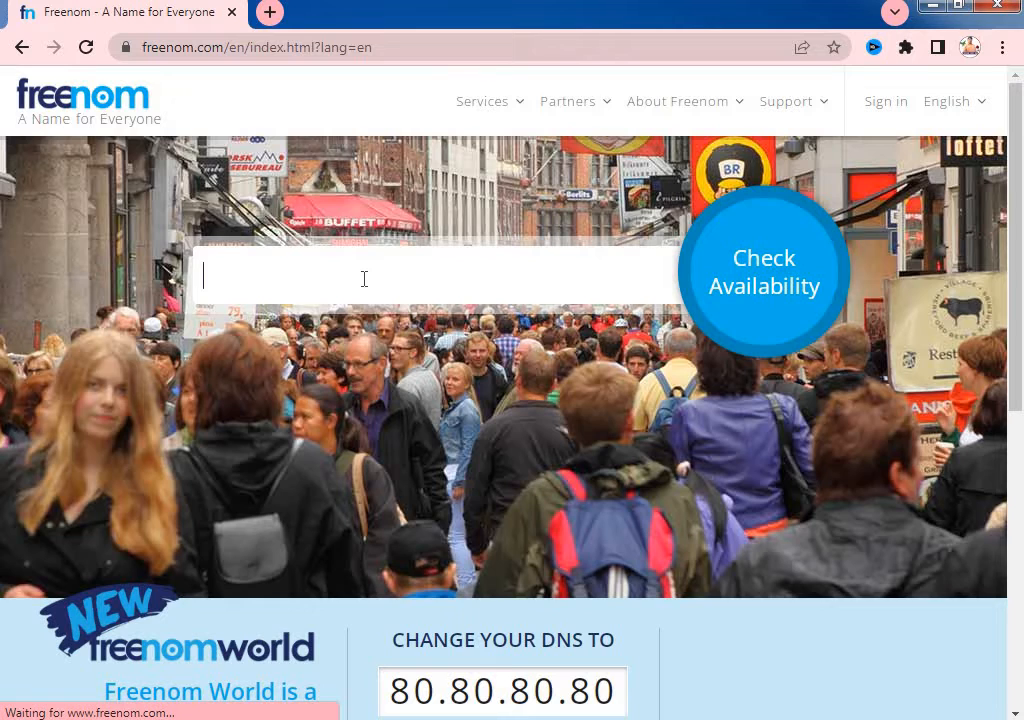
pyautogui.click(364, 279)
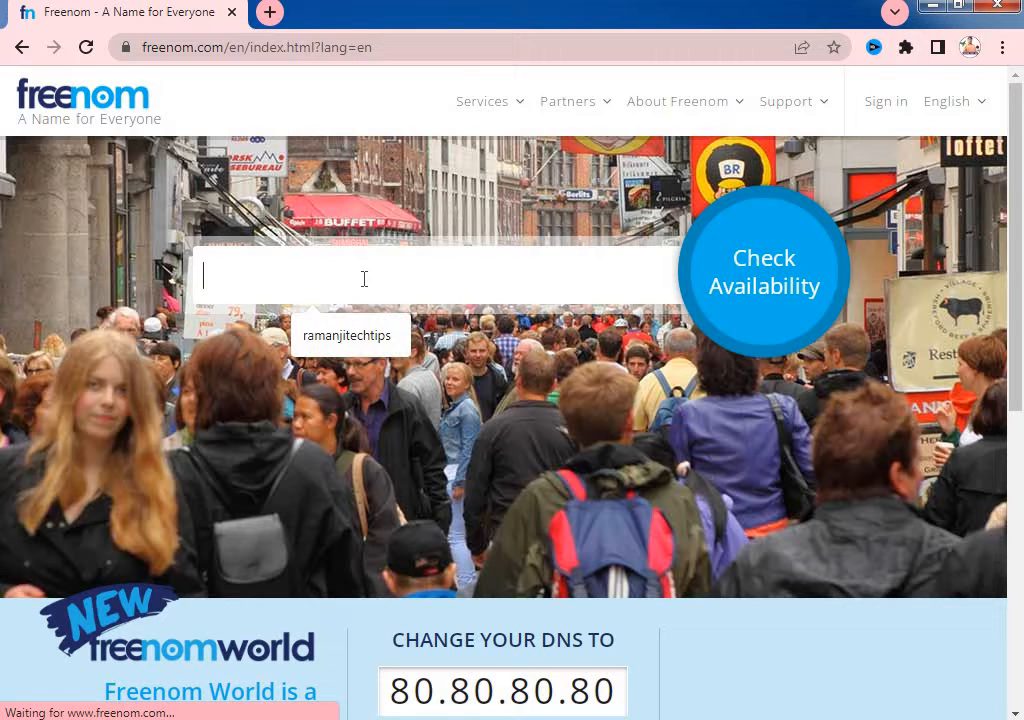
pyautogui.write('ramanjitechtips')
pyautogui.click(347, 336)
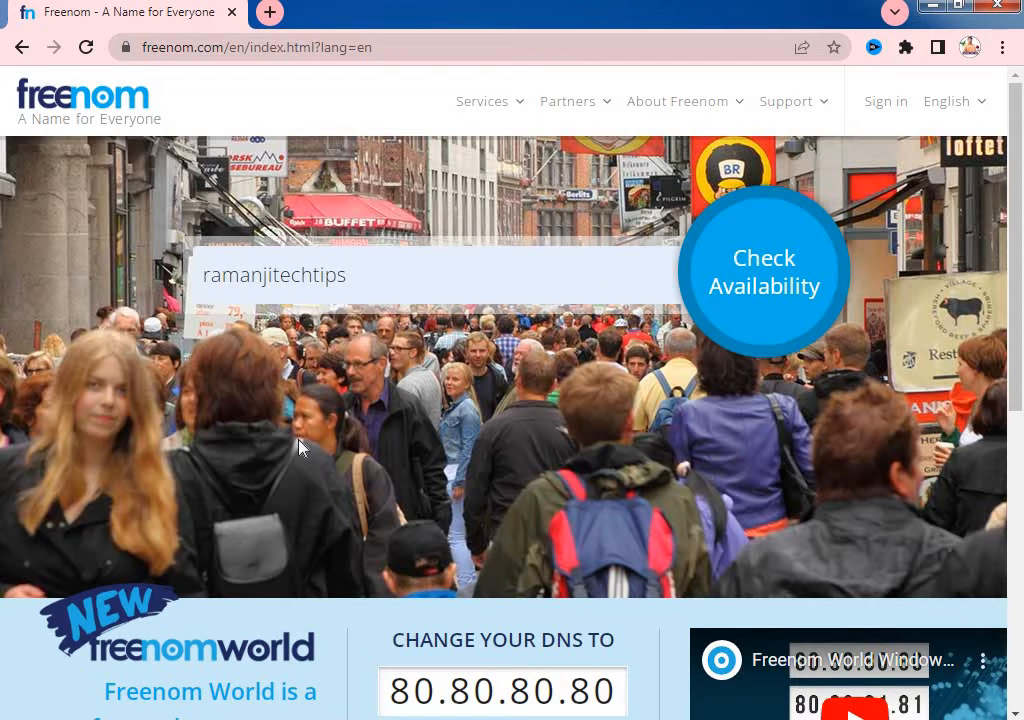
pyautogui.press('Return')
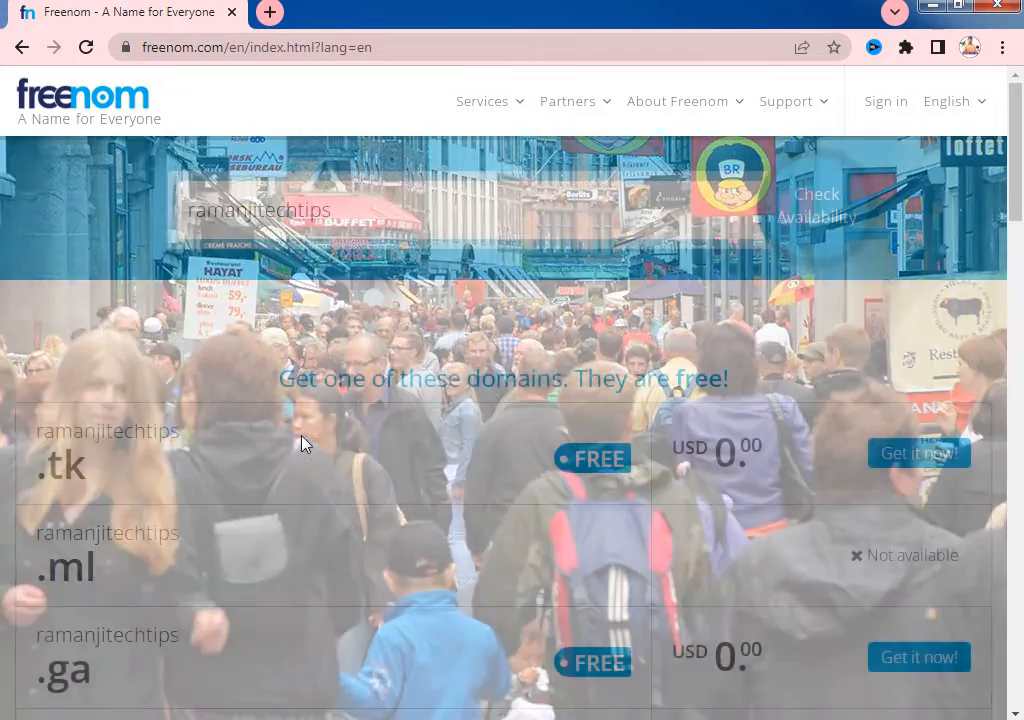
# - Add ramanjitechtips.ga to the cart and proceed to checkout
pyautogui.scroll(-2, 527, 512)
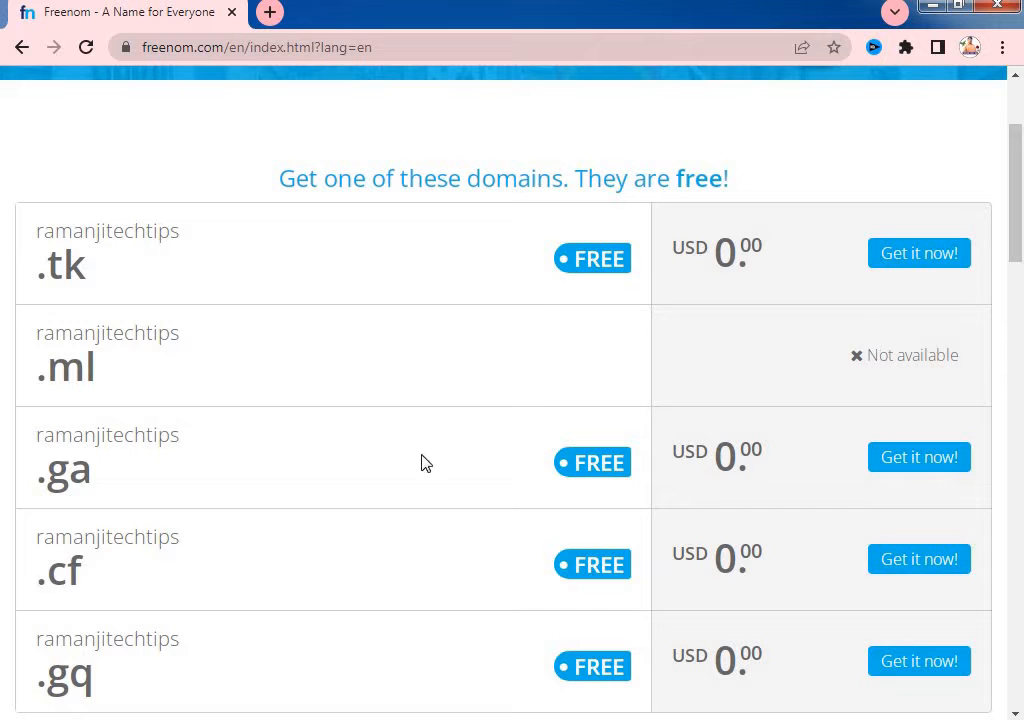
pyautogui.scroll(-1, 271, 481)
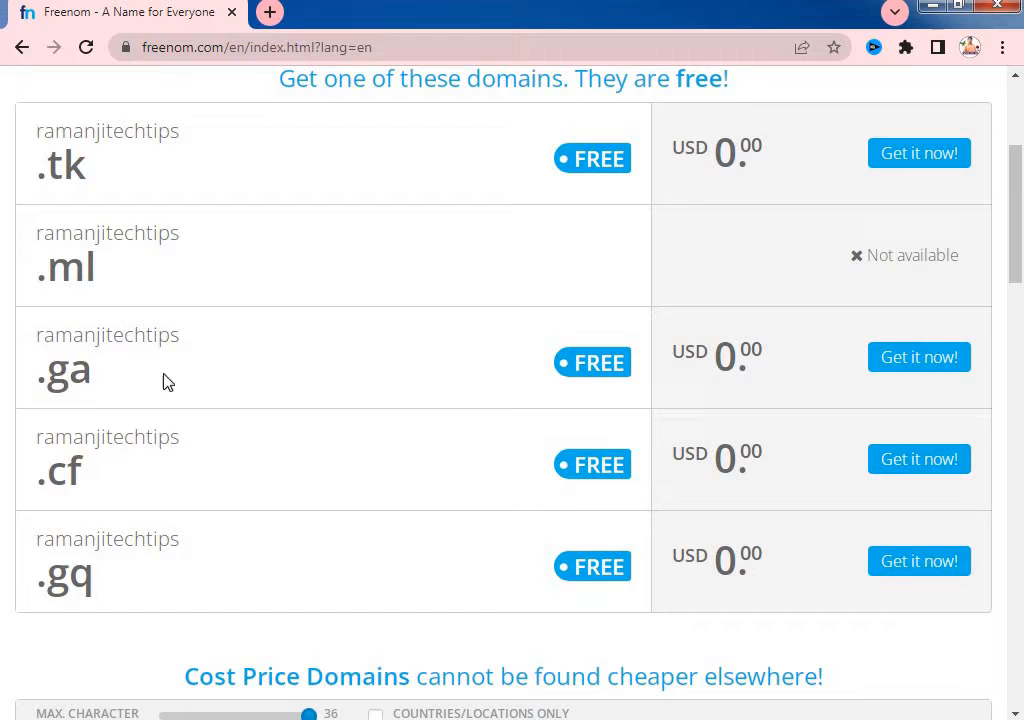
pyautogui.click(926, 360)
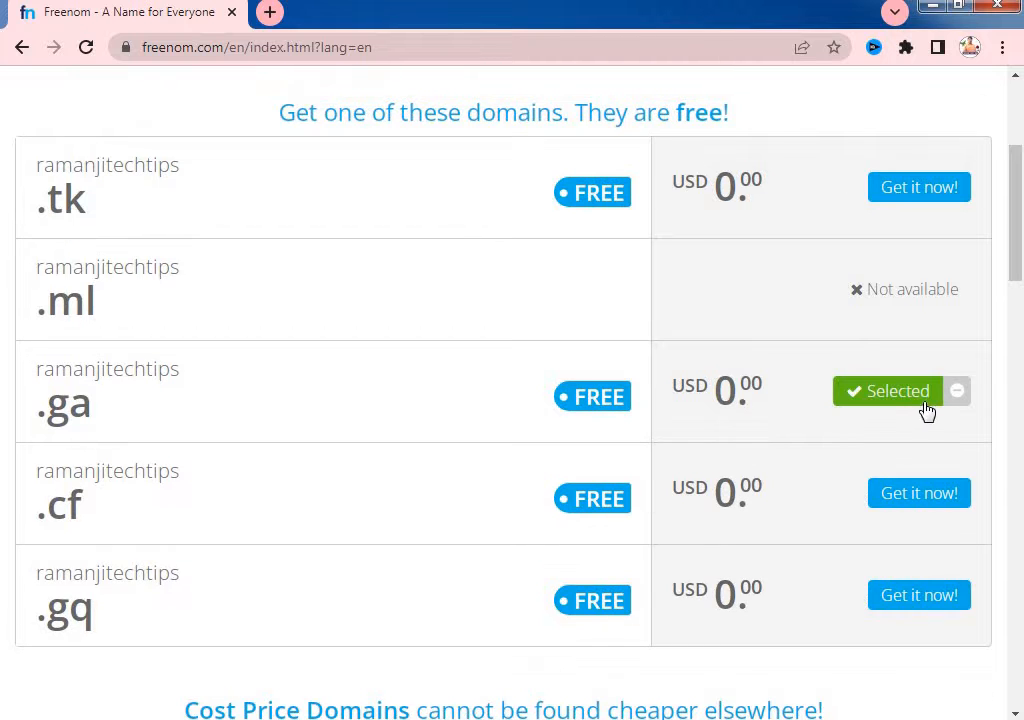
pyautogui.scroll(3, 928, 404)
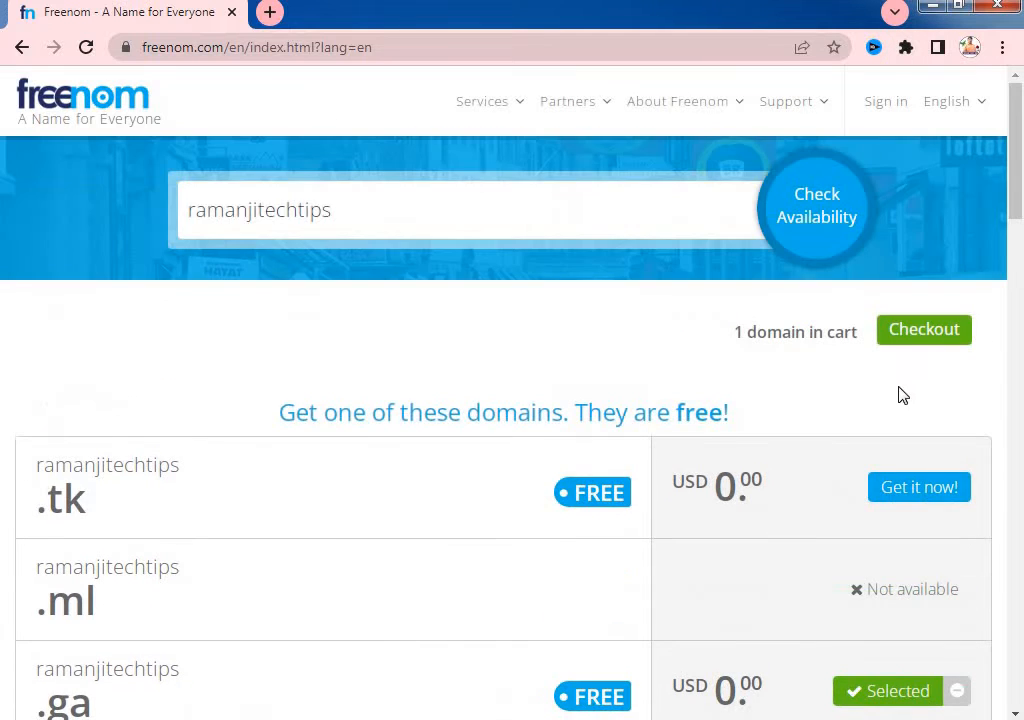
pyautogui.click(926, 331)
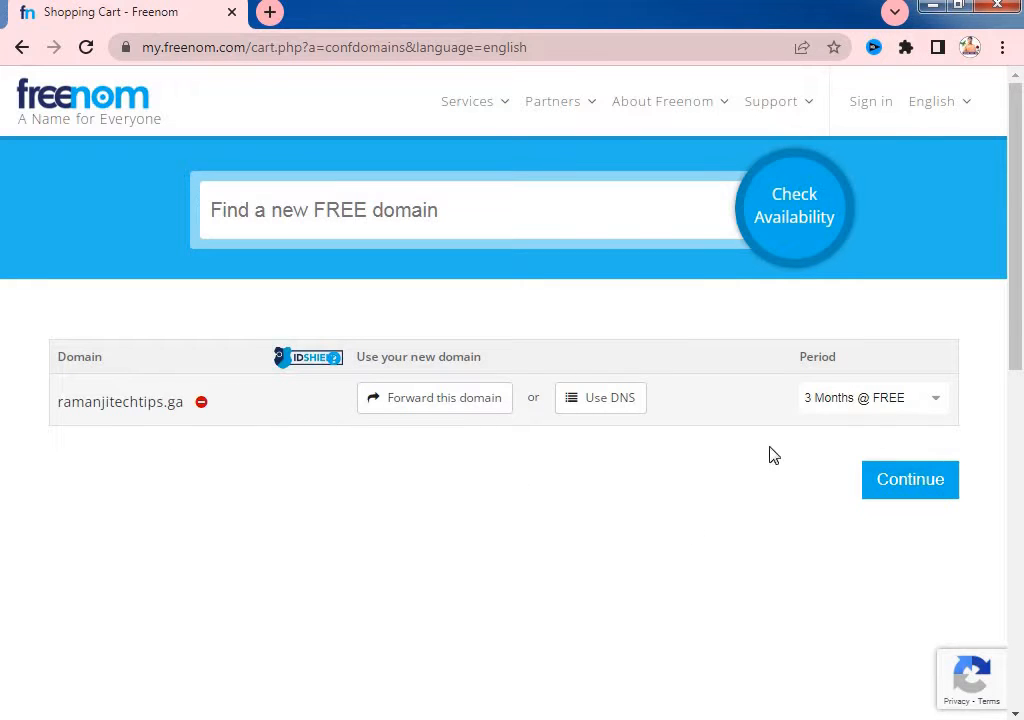
# - Choose the '12 Months @ FREE' period for ramanjitechtips.ga and continue to Review & Checkout
pyautogui.click(867, 401)
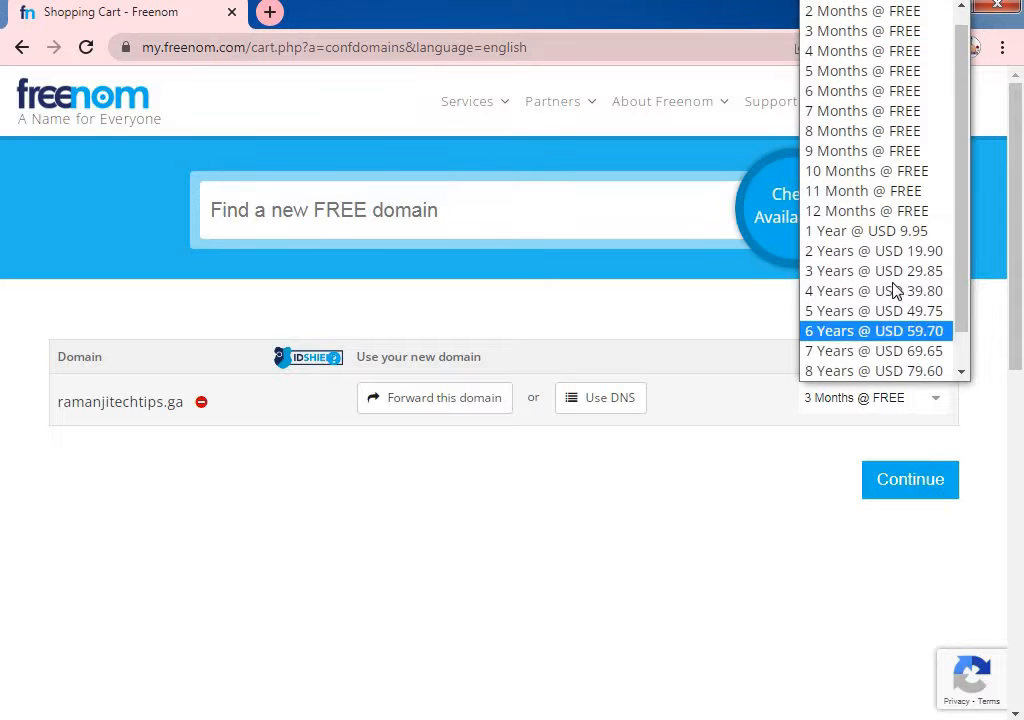
pyautogui.click(845, 214)
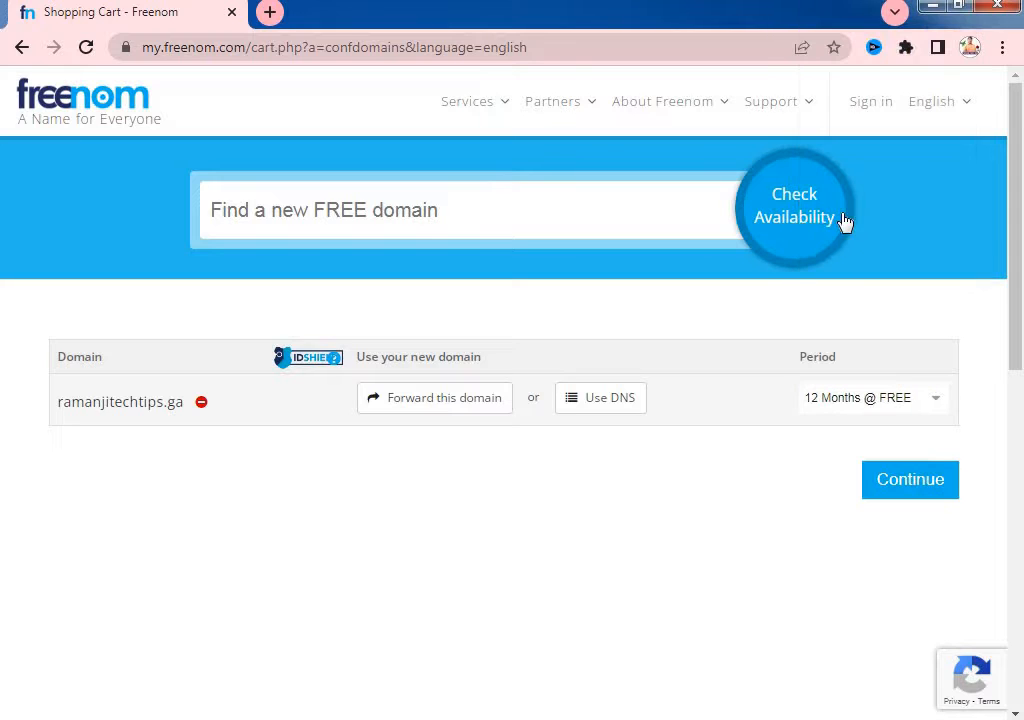
pyautogui.click(891, 497)
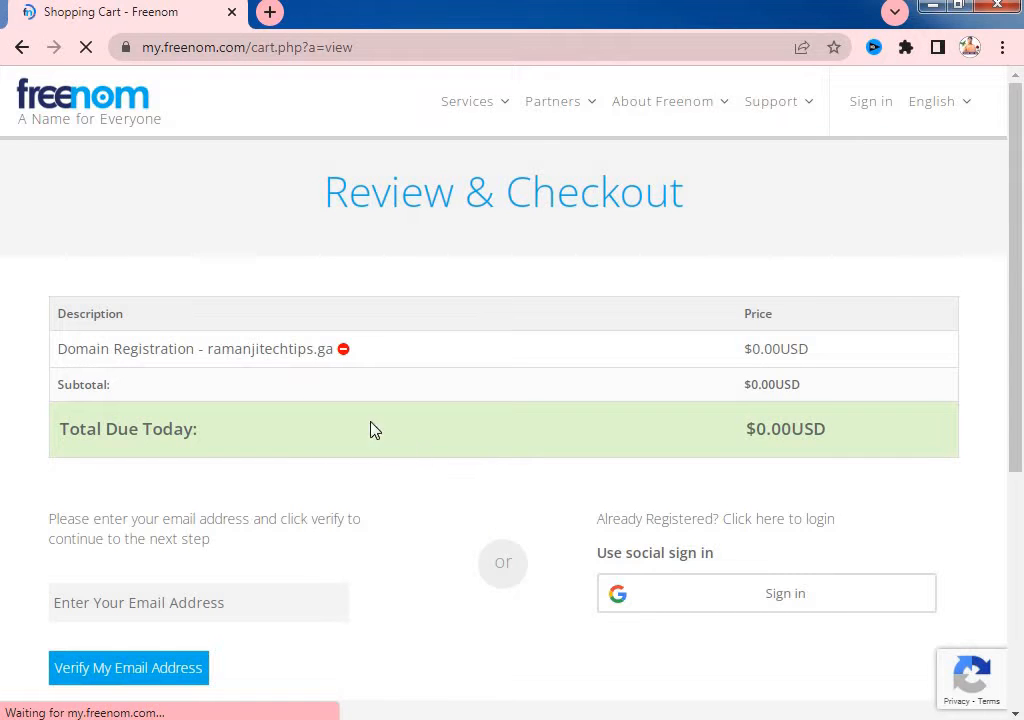
# - Submit the saved e-mail address for verification at checkout
pyautogui.scroll(-1, 475, 400)
pyautogui.scroll(-1, 433, 389)
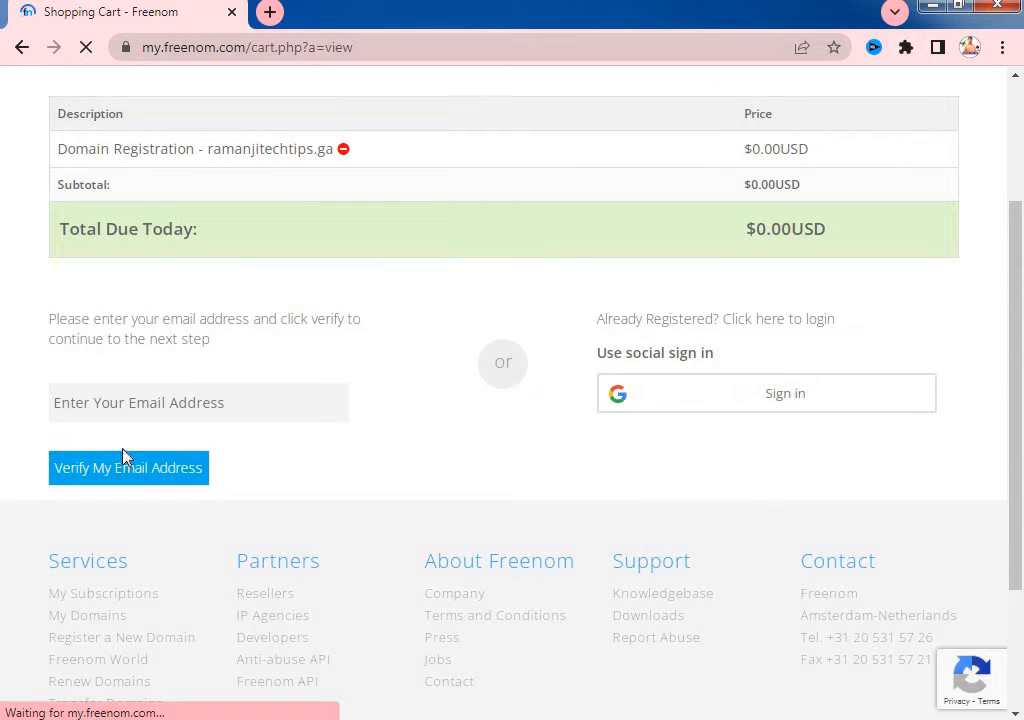
pyautogui.click(85, 405)
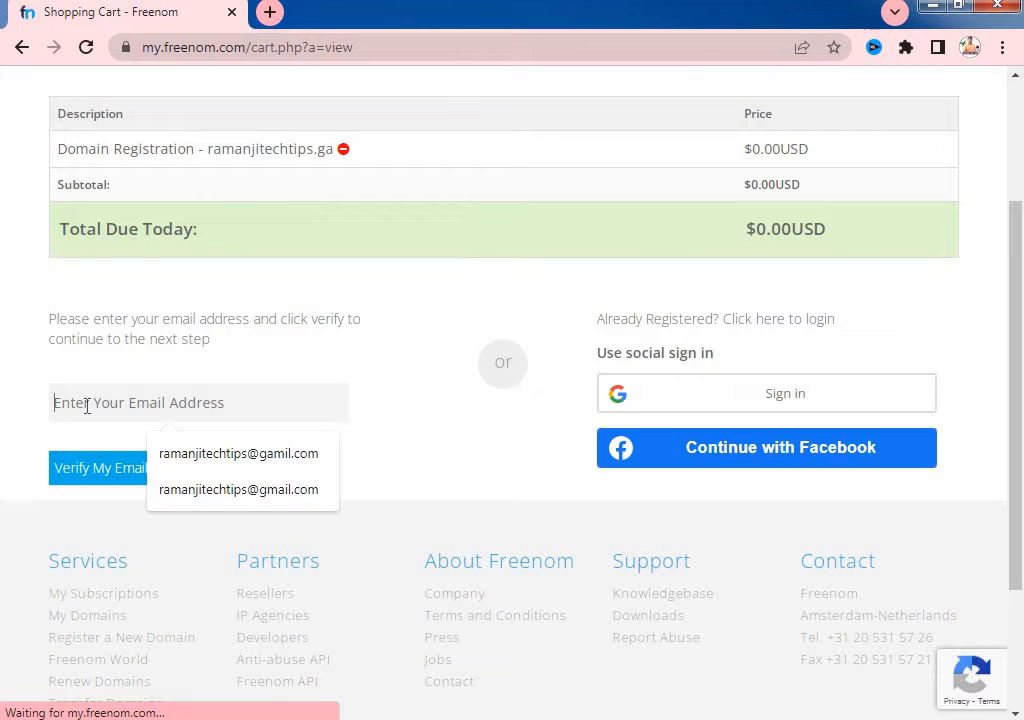
pyautogui.click(285, 492)
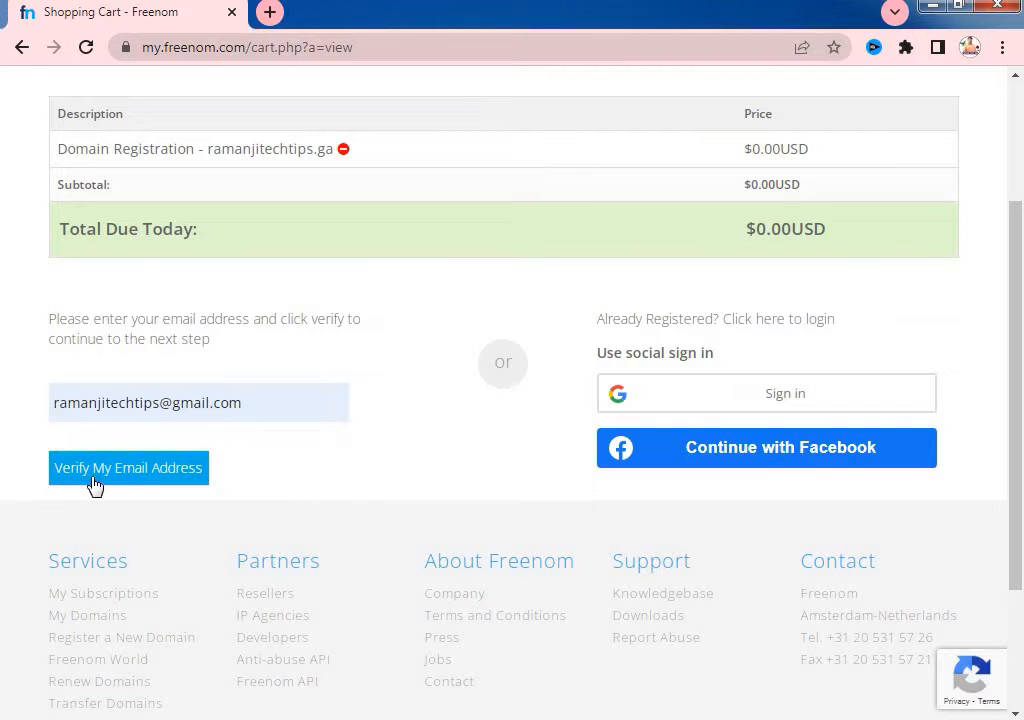
pyautogui.click(188, 475)
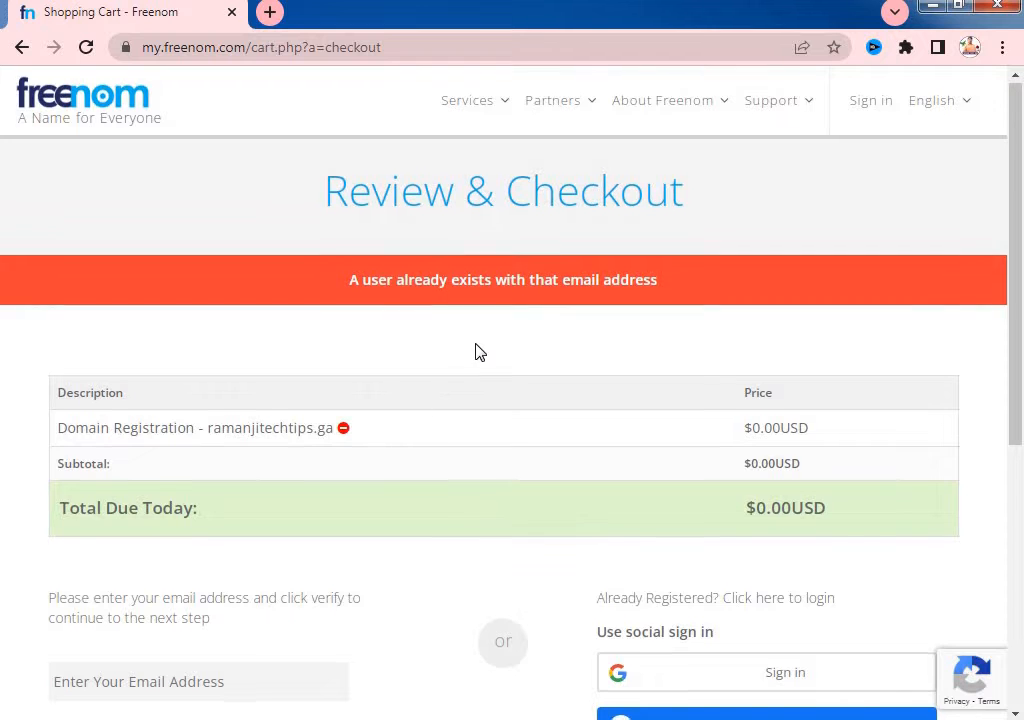
# - Choose to sign in with a Google account instead
pyautogui.scroll(-2, 475, 350)
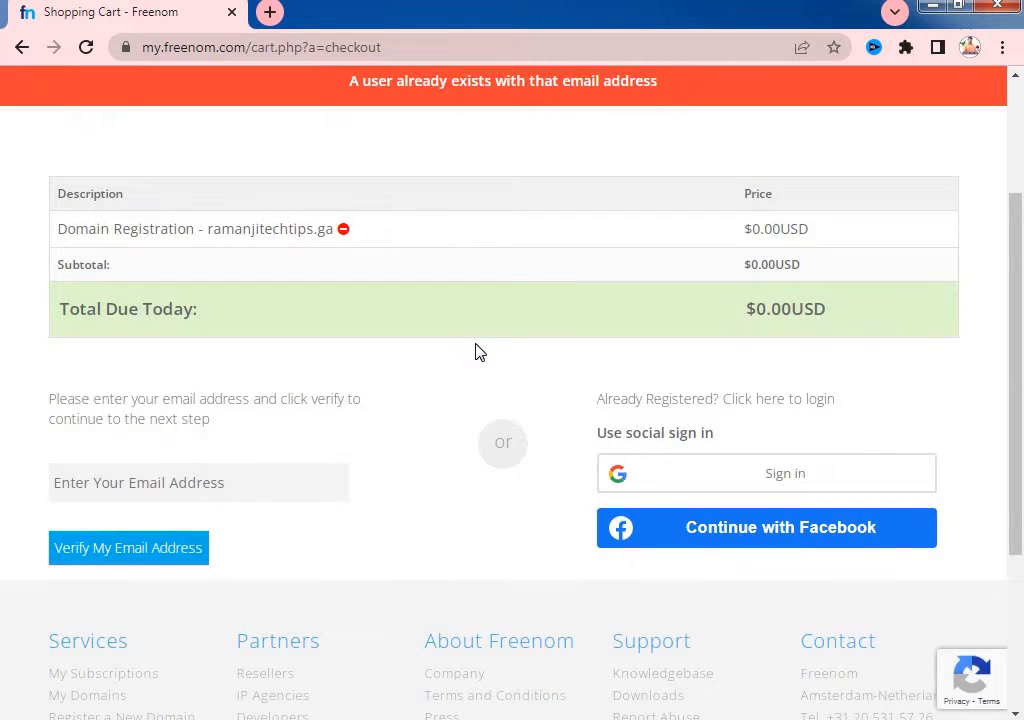
pyautogui.scroll(-1, 515, 528)
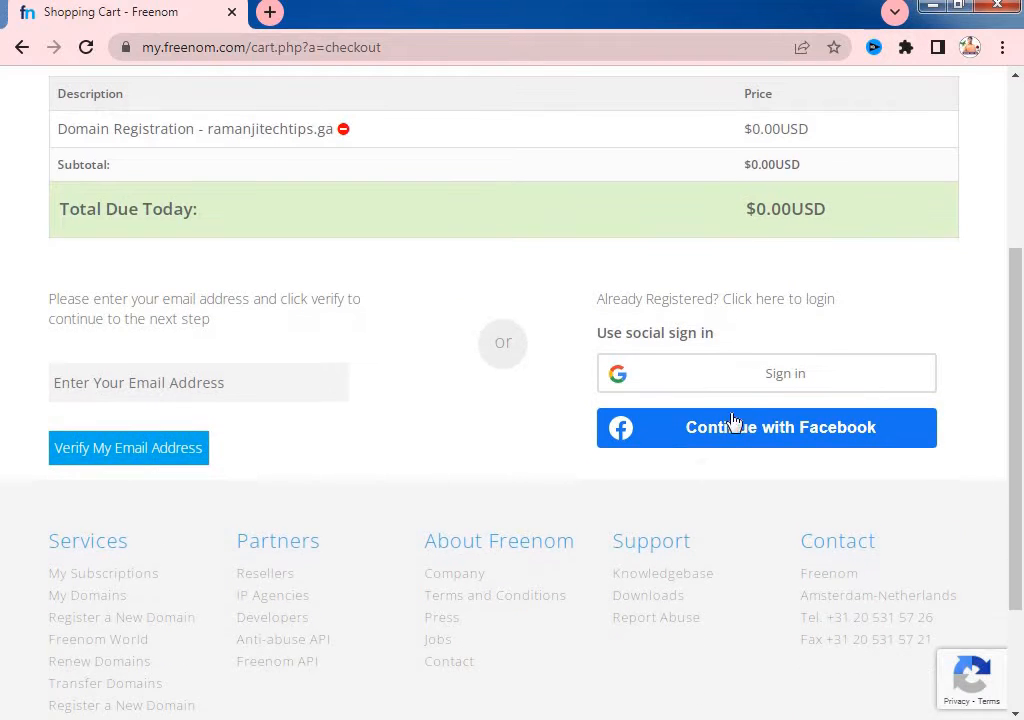
pyautogui.click(759, 384)
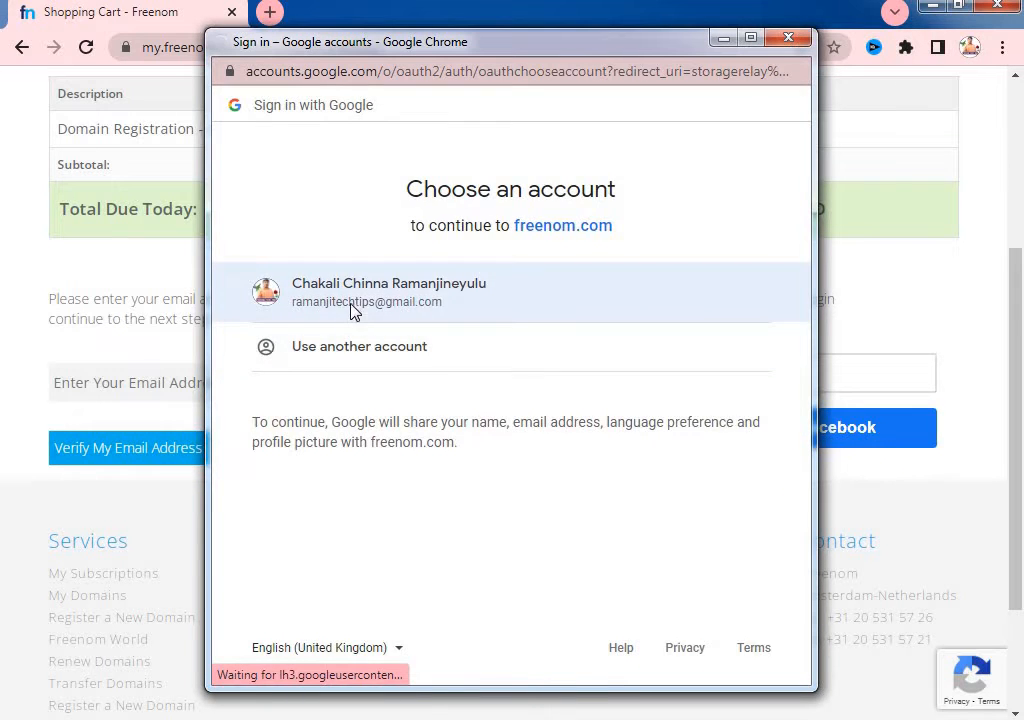
# - Pick the existing Google account in the 'Choose an account' popup
pyautogui.click(354, 313)
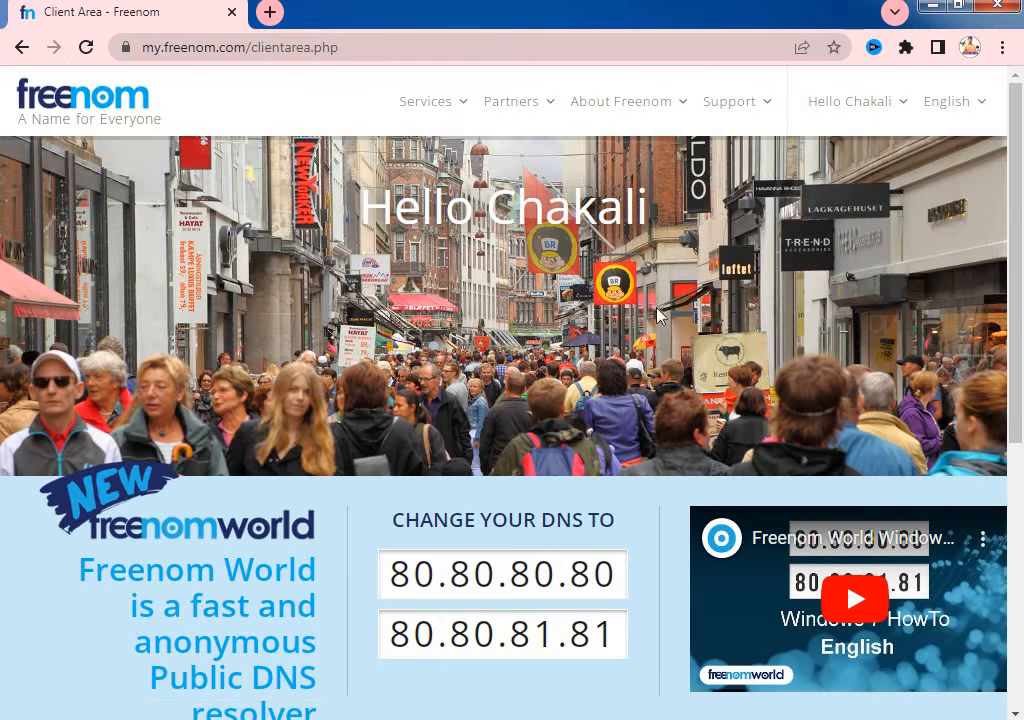
# - Review My Domains, showing ramanjitechtips.ml active until 2023-12-04
pyautogui.click(428, 108)
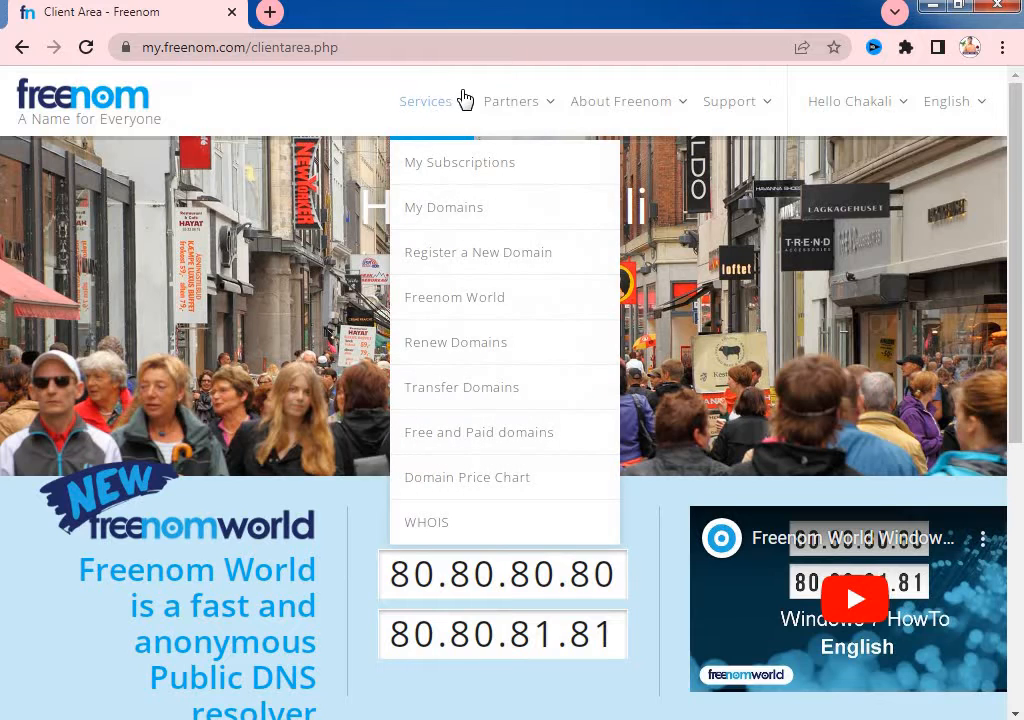
pyautogui.click(466, 212)
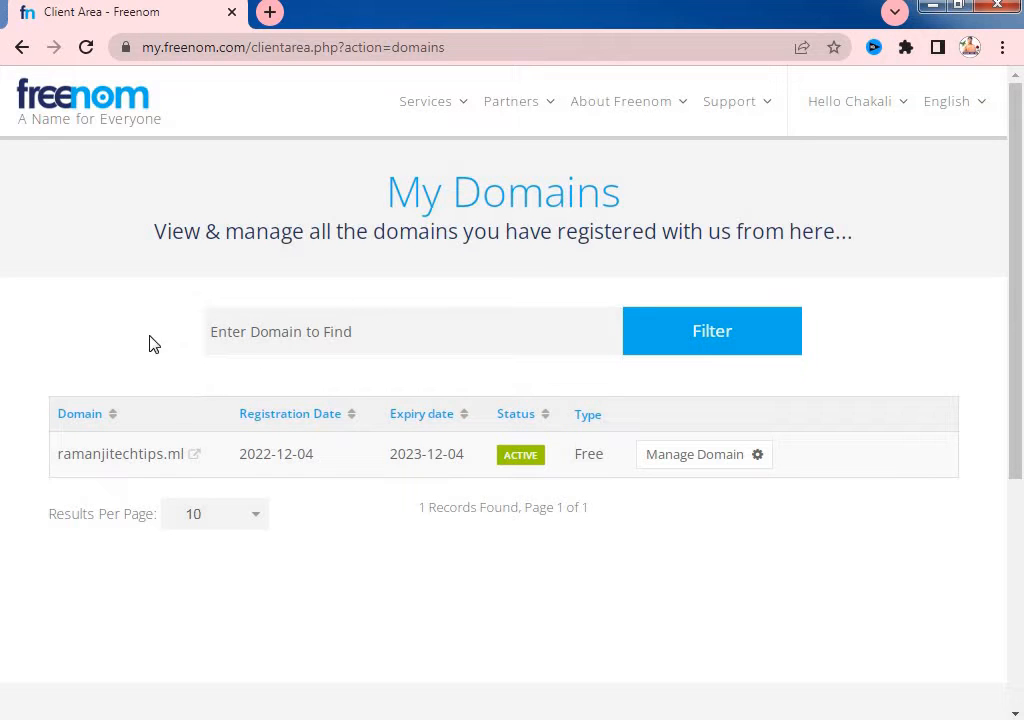
pyautogui.scroll(-2, 240, 460)
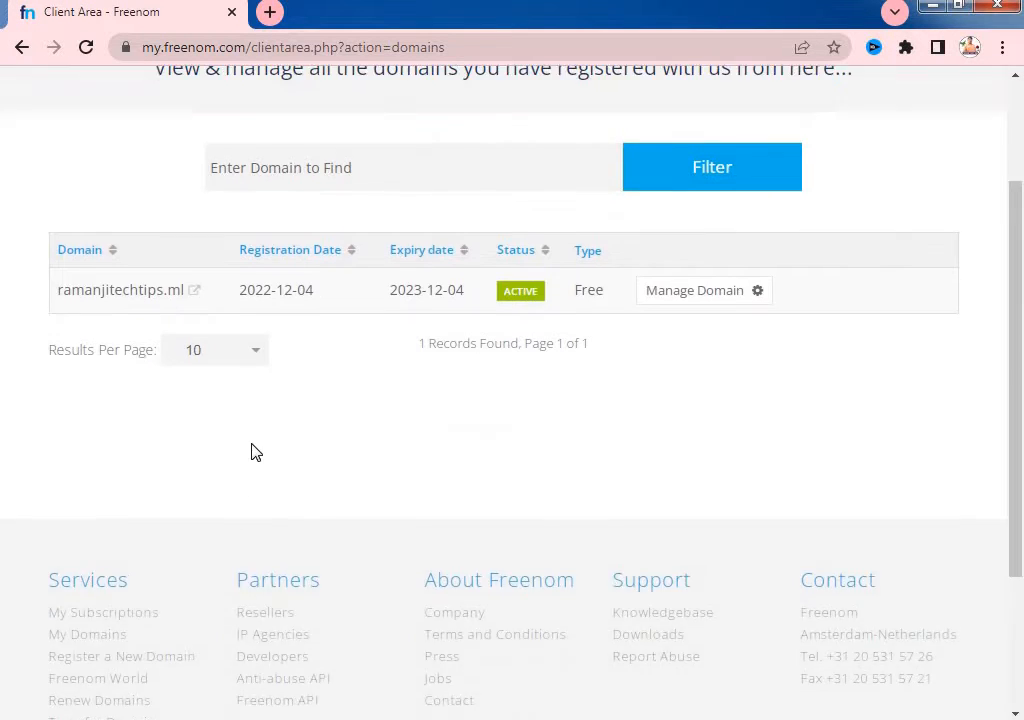
pyautogui.scroll(2, 260, 445)
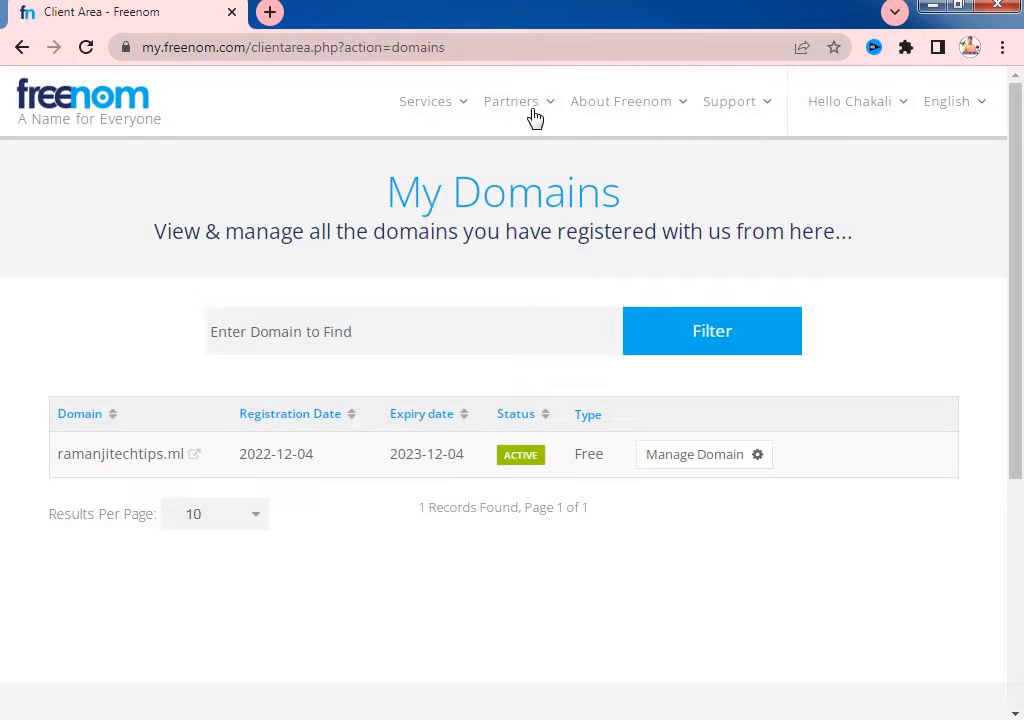
pyautogui.click(86, 48)
pyautogui.click(318, 341)
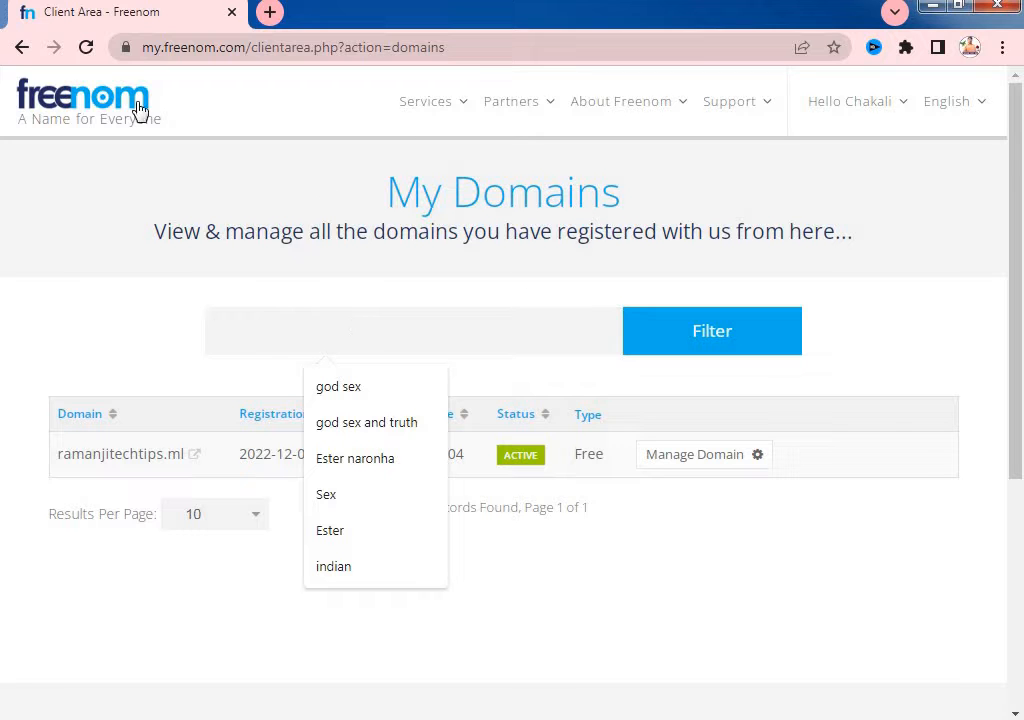
pyautogui.click(53, 88)
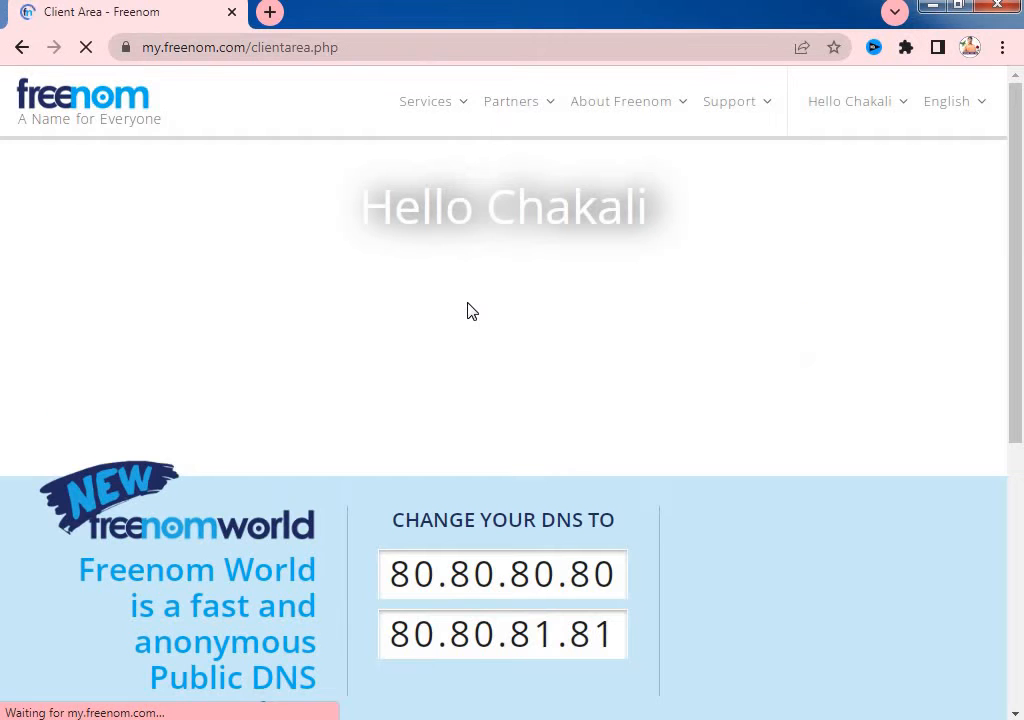
pyautogui.scroll(-1, 466, 362)
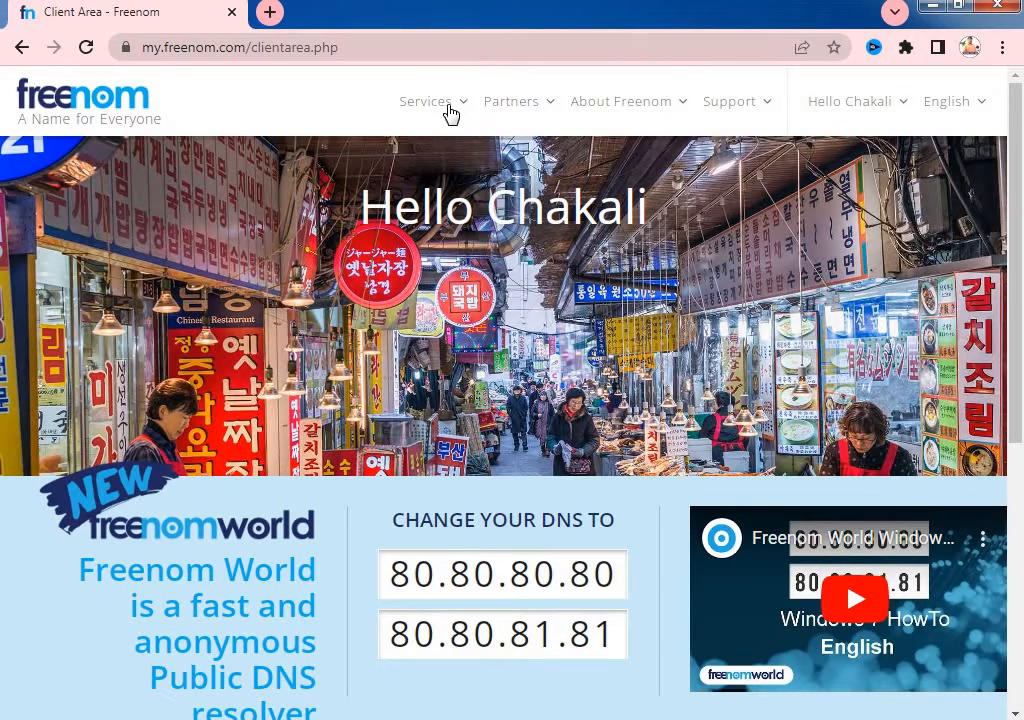
# - Go to Services > Register a New Domain
pyautogui.click(890, 110)
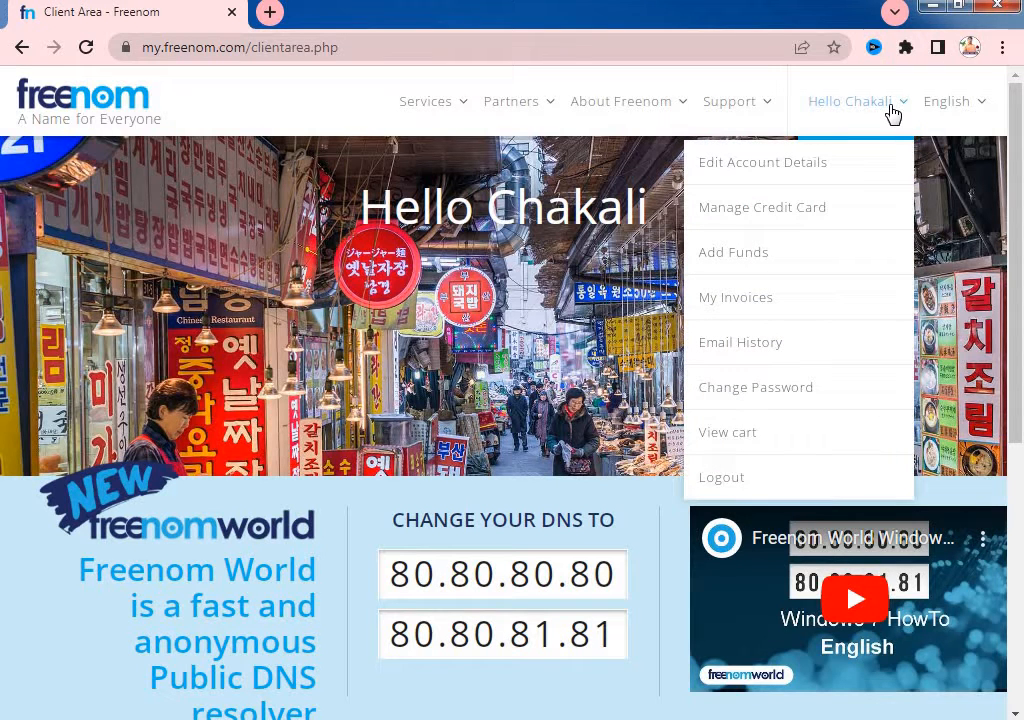
pyautogui.click(422, 108)
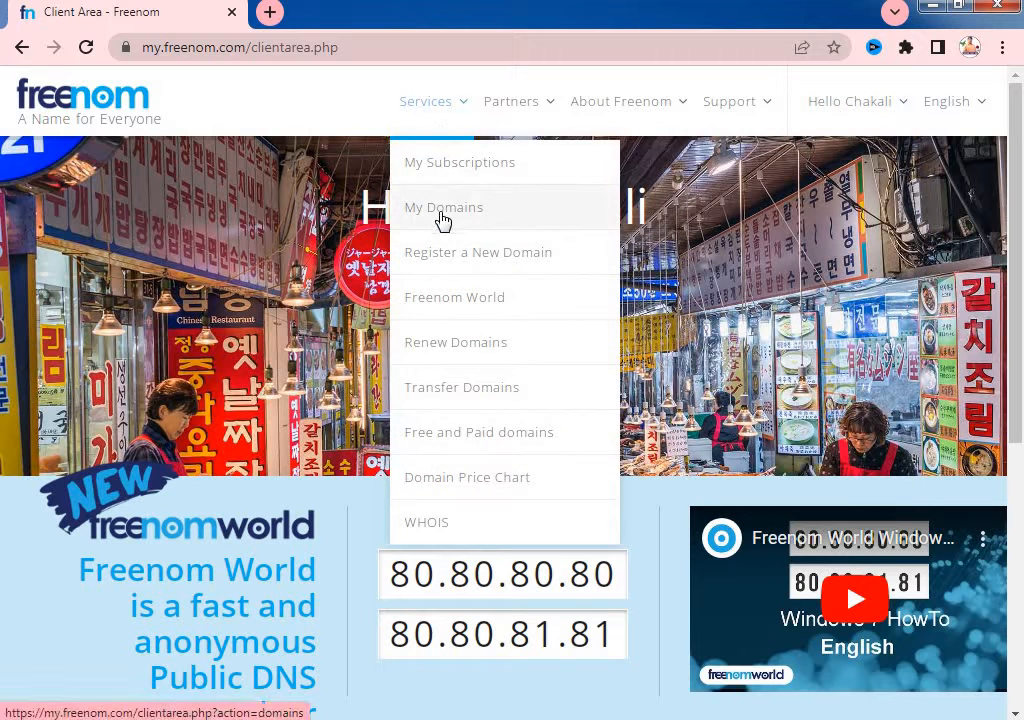
pyautogui.click(441, 212)
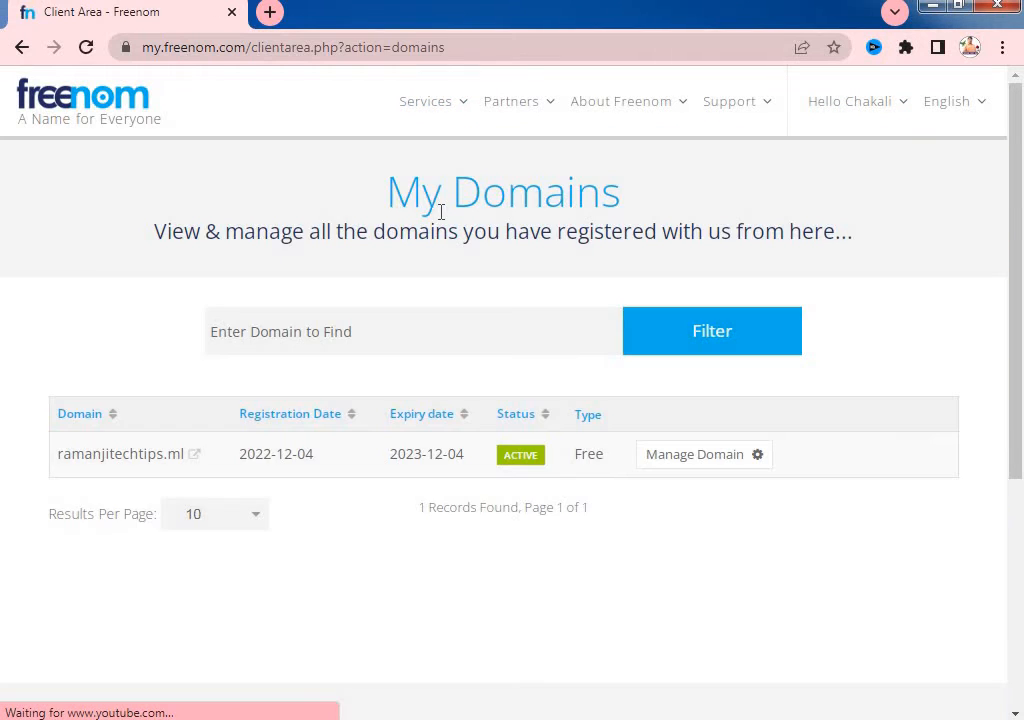
pyautogui.click(457, 110)
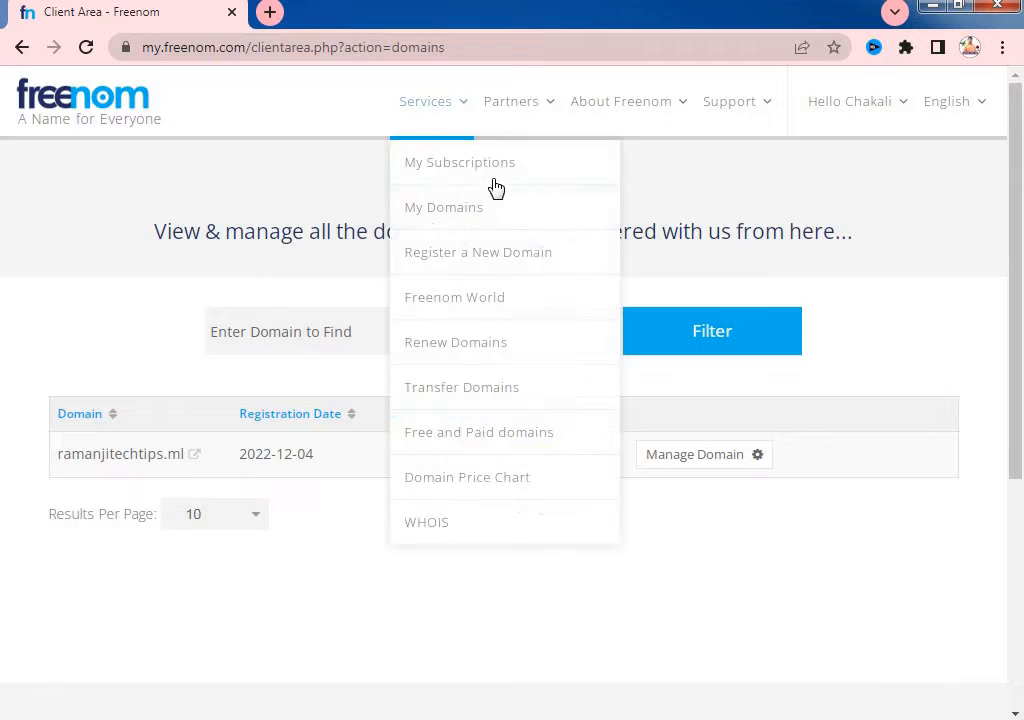
pyautogui.click(478, 256)
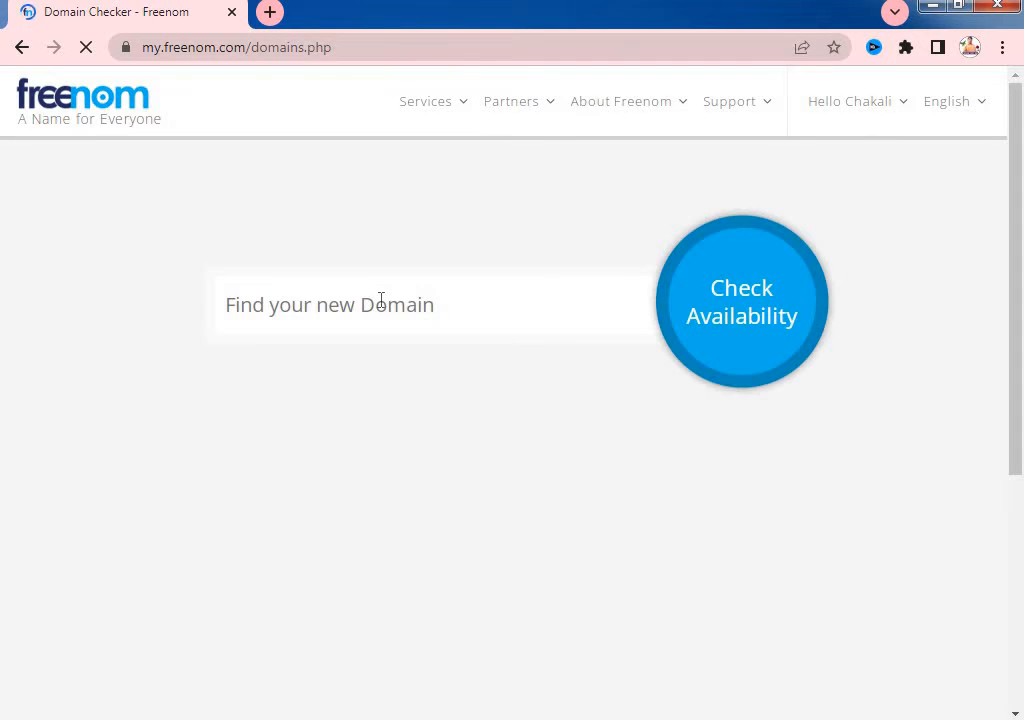
# - Check availability of ramanjitechtips domains in the Domain Checker
pyautogui.click(381, 300)
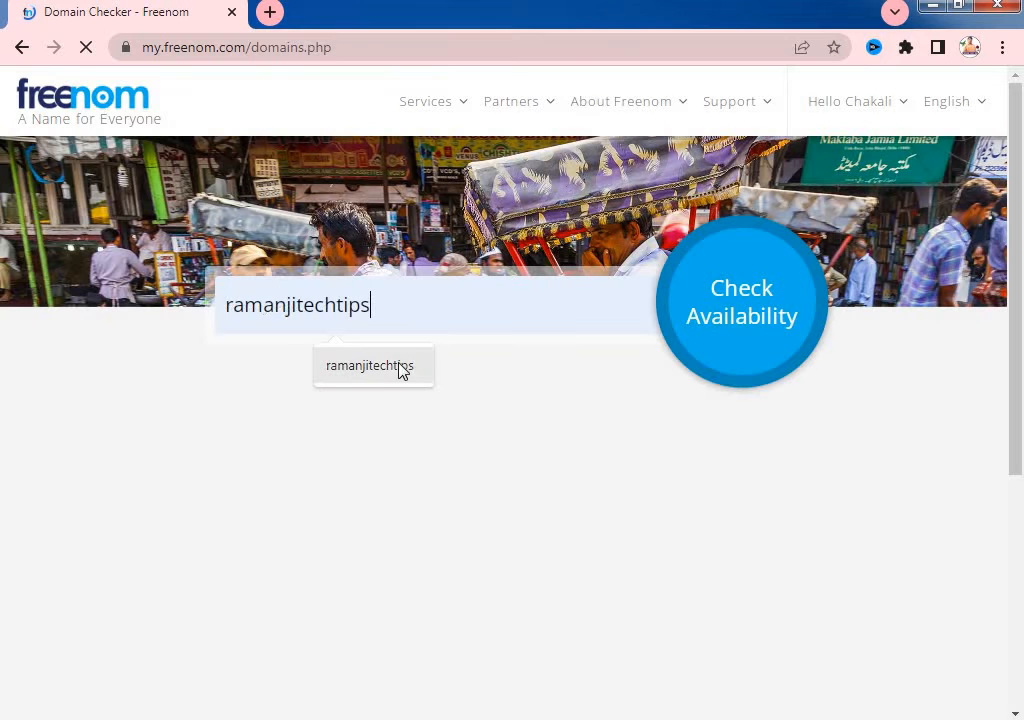
pyautogui.click(400, 368)
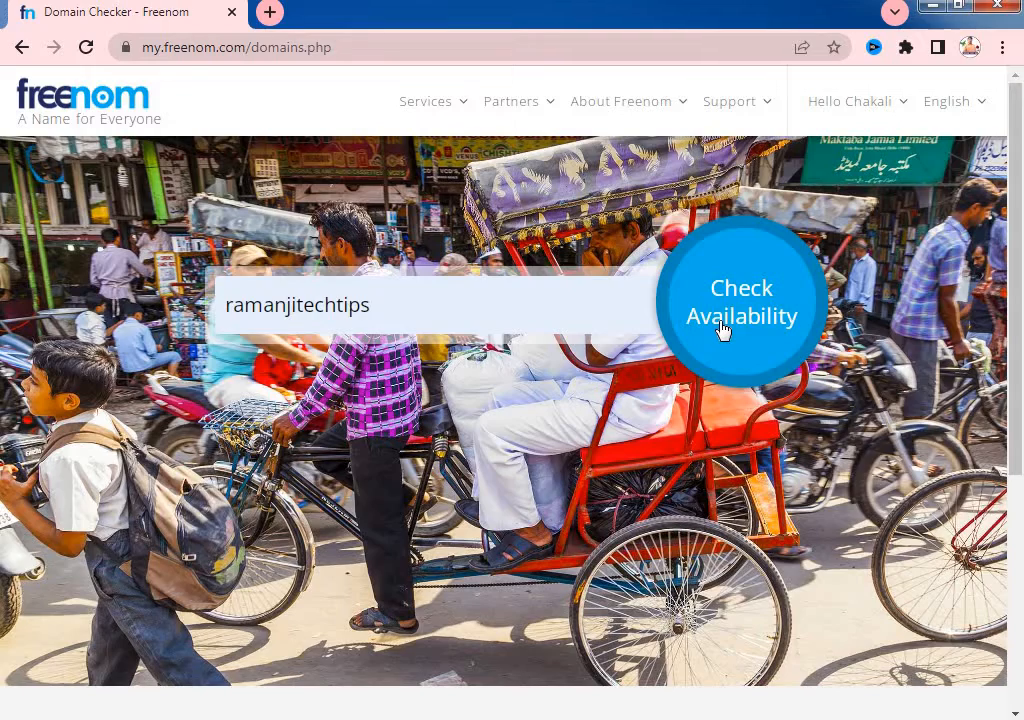
pyautogui.scroll(-4, 734, 470)
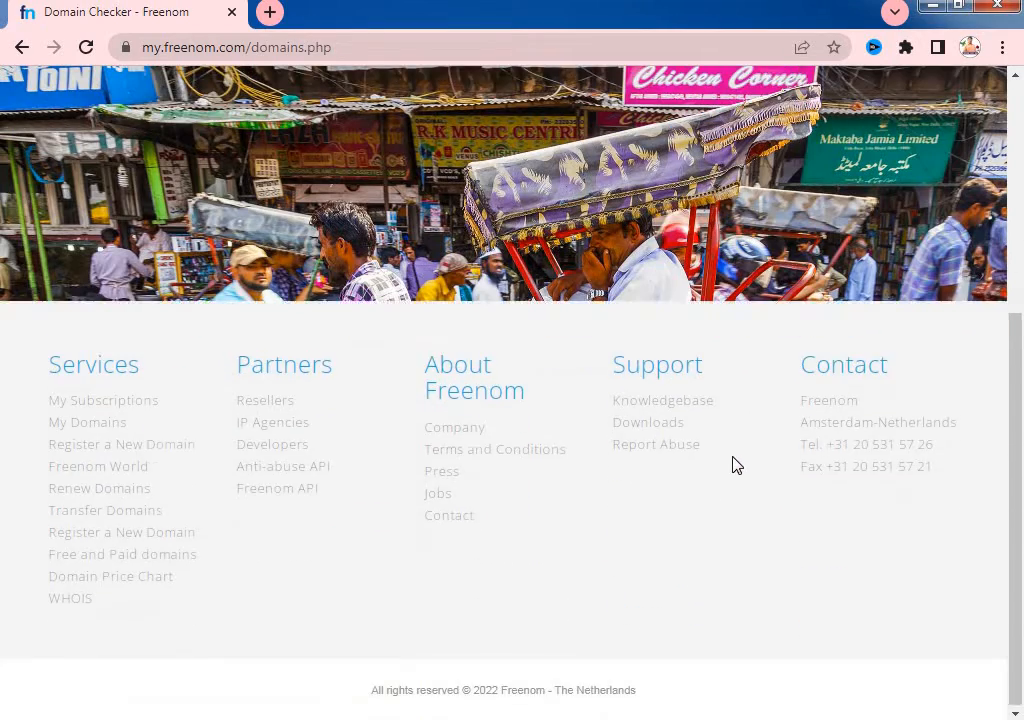
pyautogui.scroll(4, 731, 464)
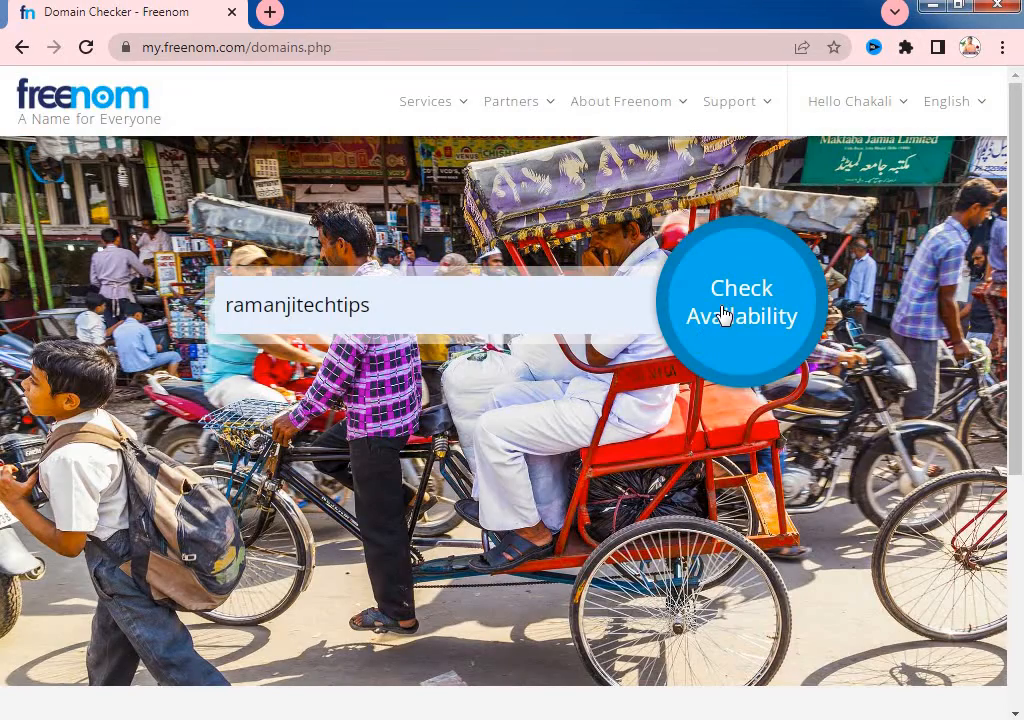
pyautogui.click(501, 311)
pyautogui.press('Return')
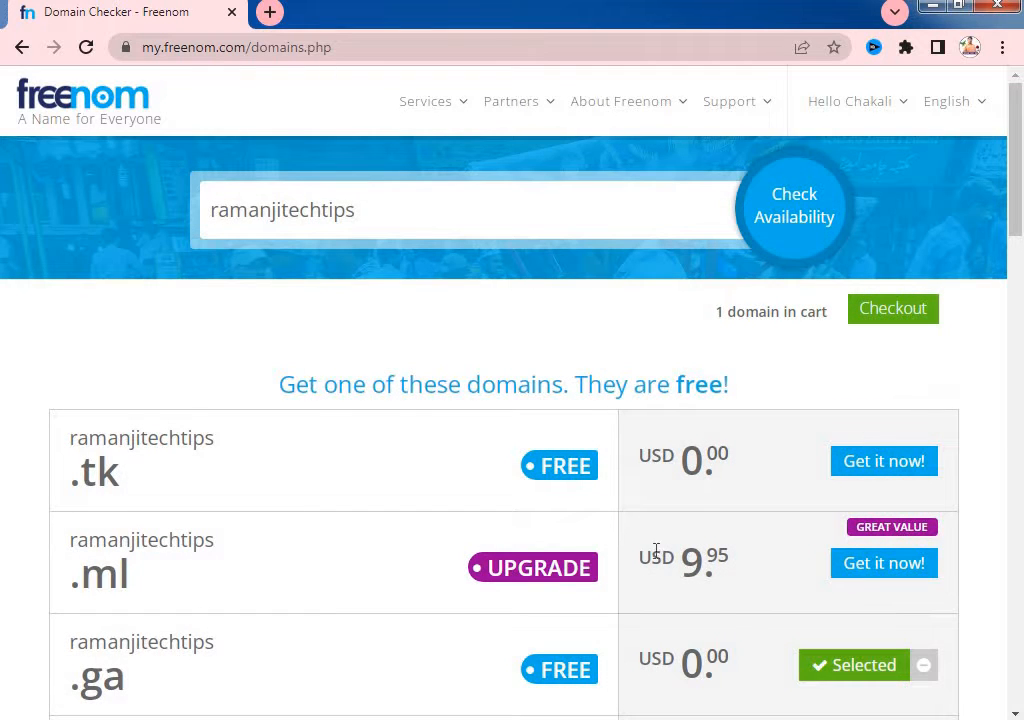
# - Proceed to checkout with ramanjitechtips.ga selected
pyautogui.scroll(-2, 652, 545)
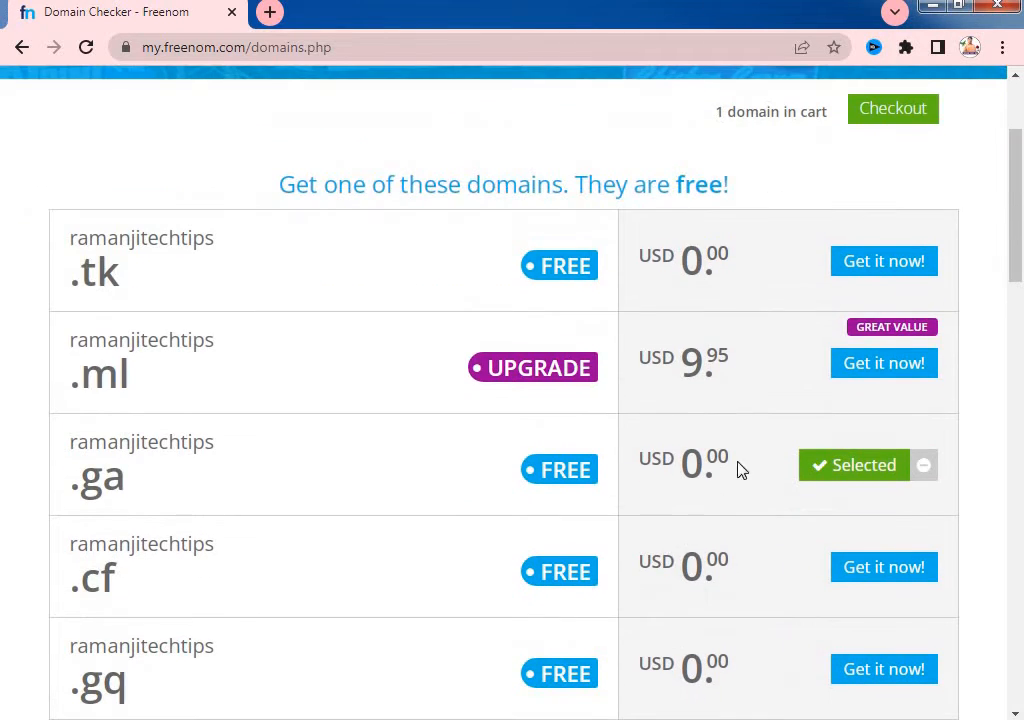
pyautogui.scroll(-2, 763, 422)
pyautogui.scroll(2, 745, 439)
pyautogui.scroll(2, 825, 439)
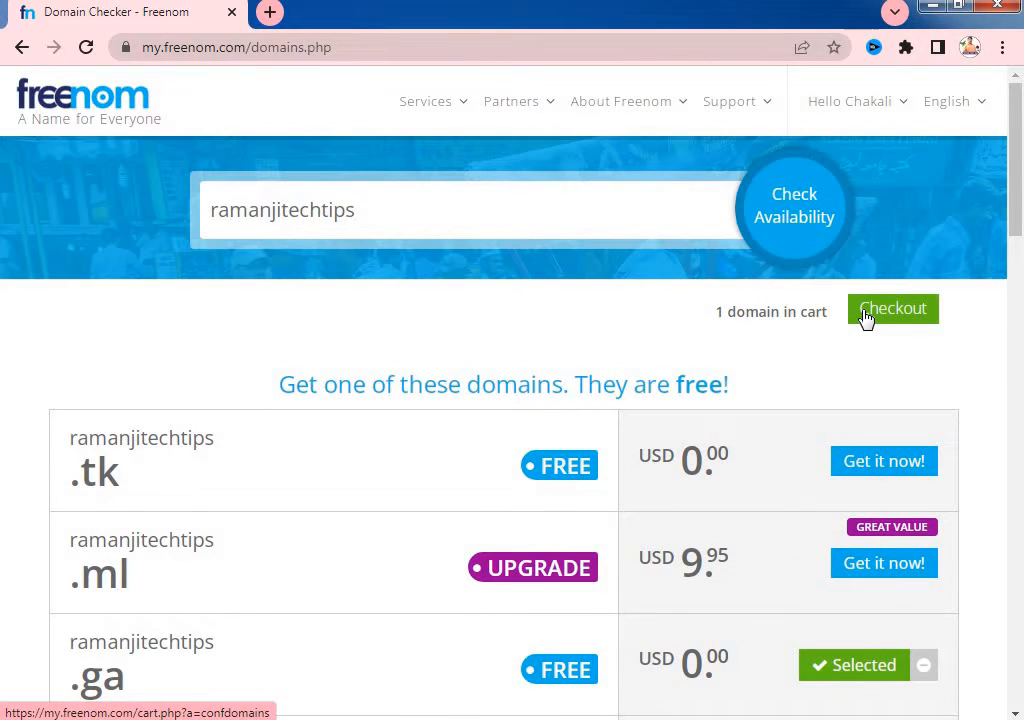
pyautogui.click(866, 318)
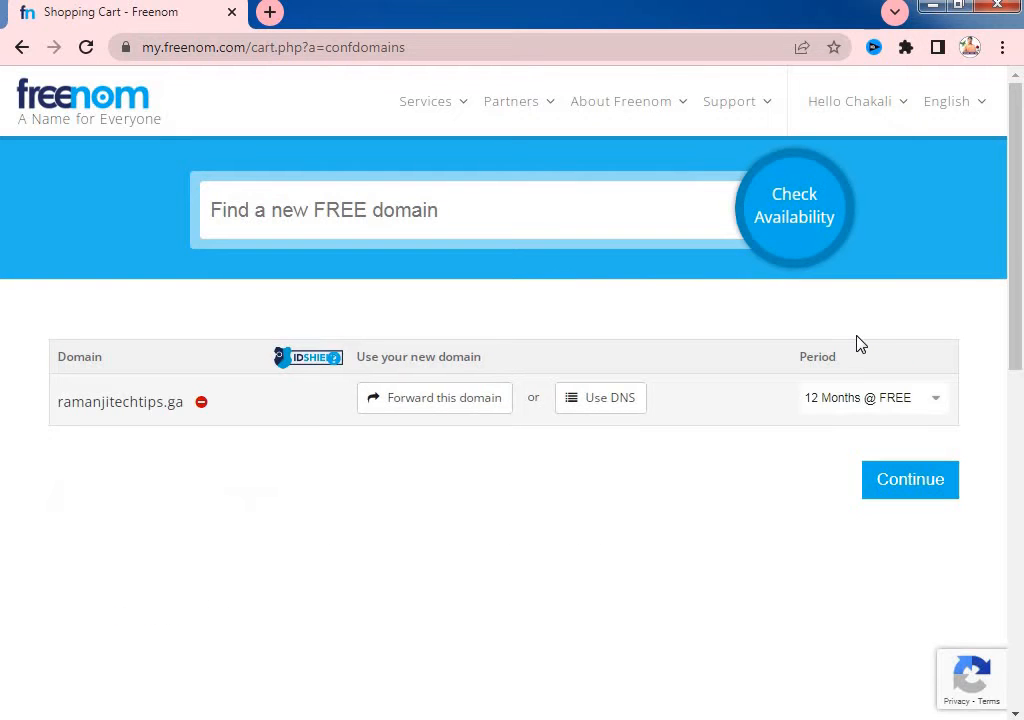
# - Keep the 12-month free period, accept the Terms & Conditions and complete the order
pyautogui.click(910, 480)
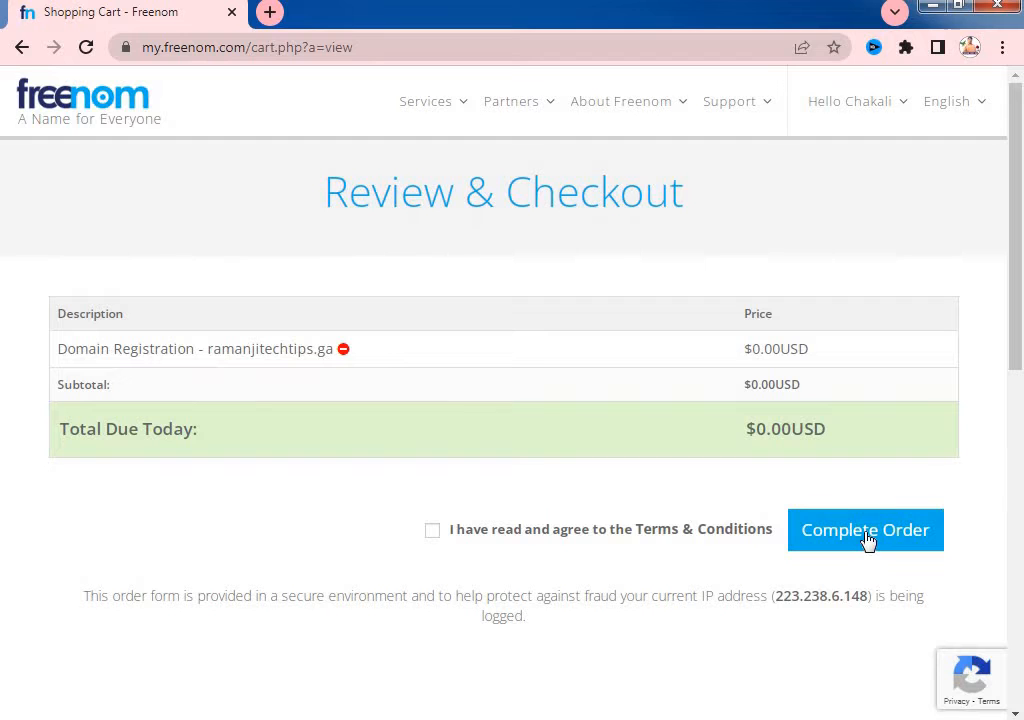
pyautogui.click(432, 531)
pyautogui.click(869, 539)
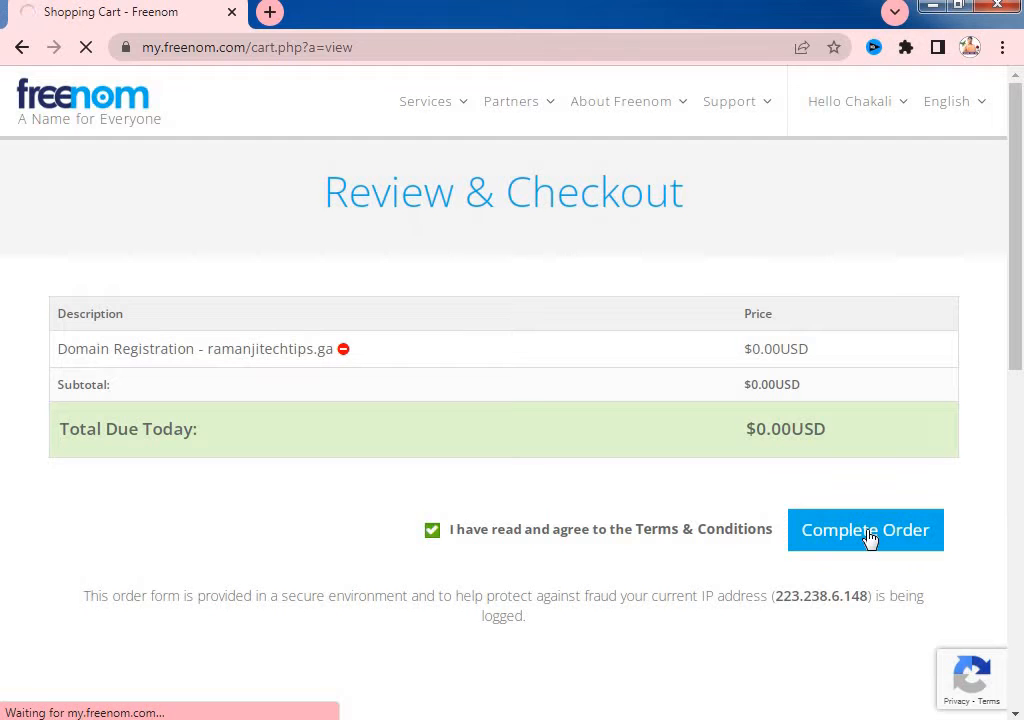
pyautogui.scroll(-2, 665, 468)
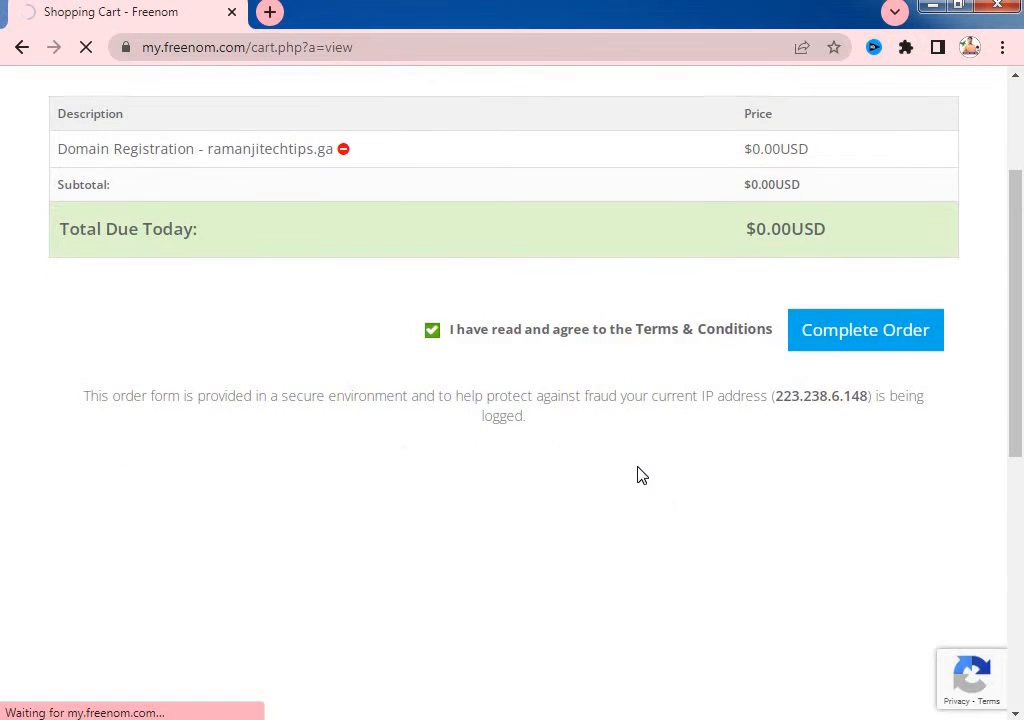
pyautogui.scroll(2, 641, 475)
pyautogui.scroll(-2, 640, 474)
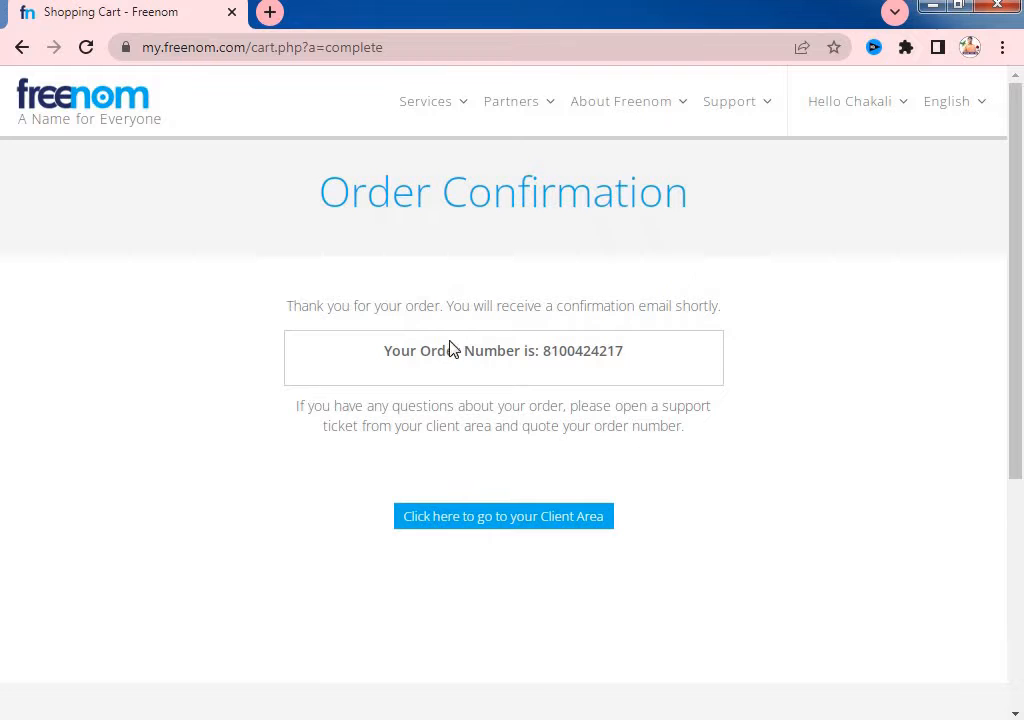
# - Select the order number on the Order Confirmation page
pyautogui.moveTo(381, 351); pyautogui.dragTo(671, 358)
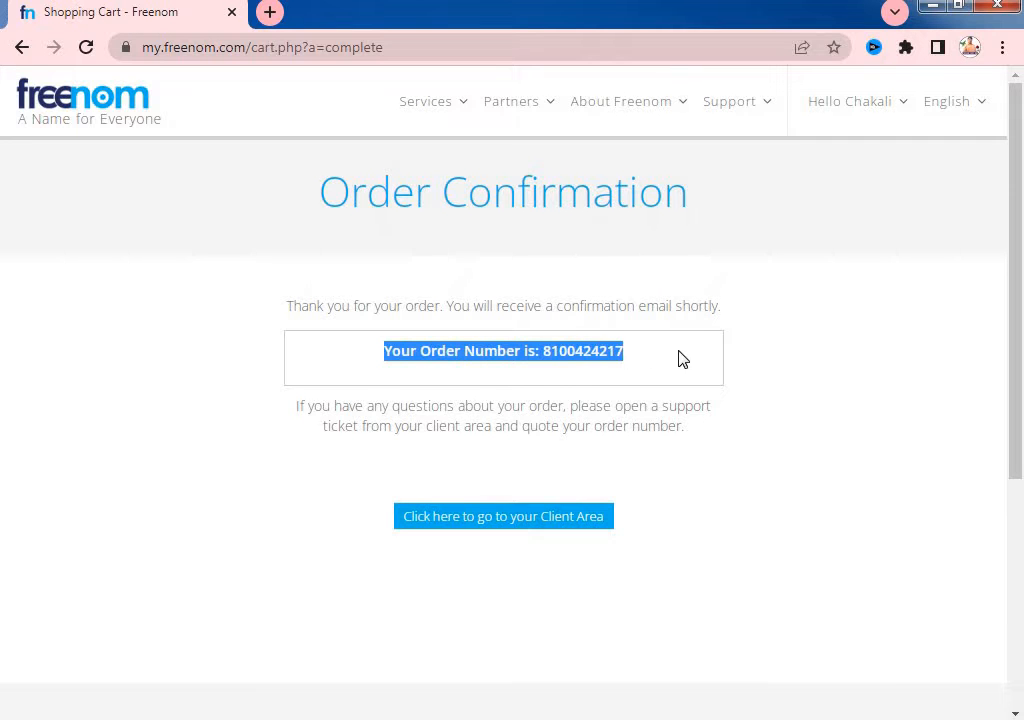
pyautogui.scroll(-3, 677, 459)
pyautogui.scroll(3, 678, 454)
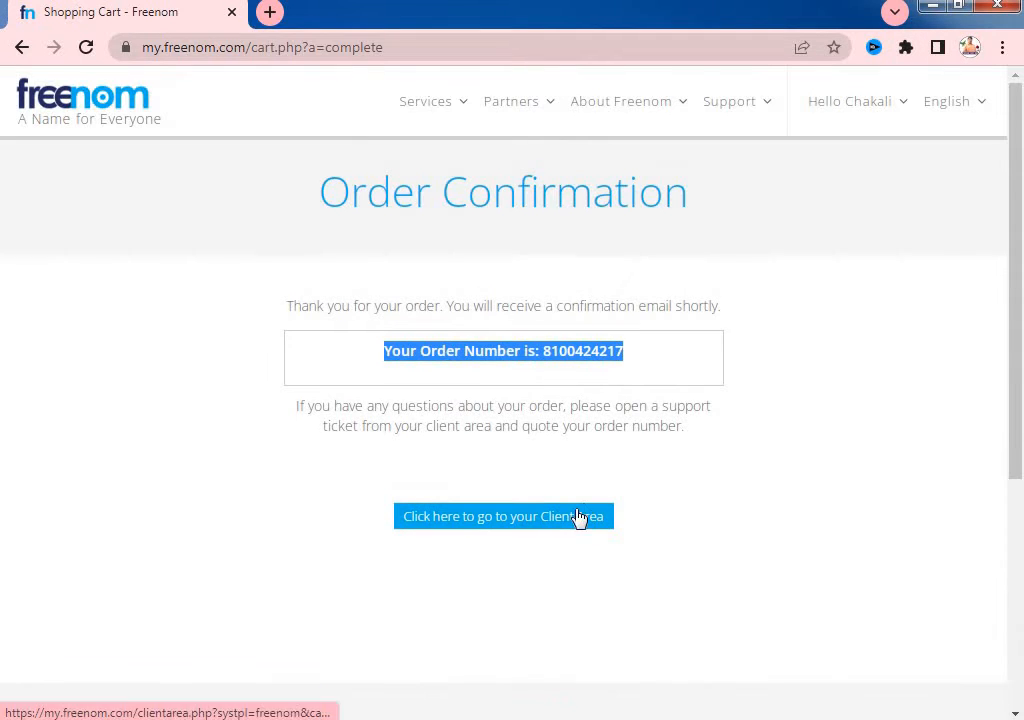
# - Open My Domains to confirm ramanjitechtips.ga is active, then open a new tab
pyautogui.moveTo(442, 104)
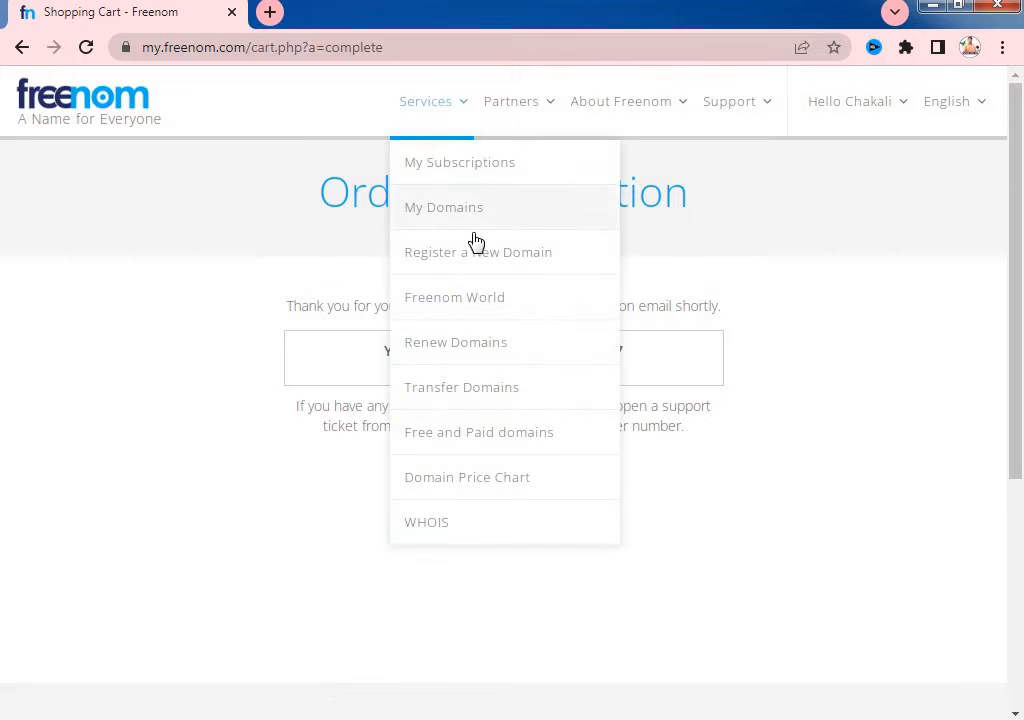
pyautogui.click(441, 212)
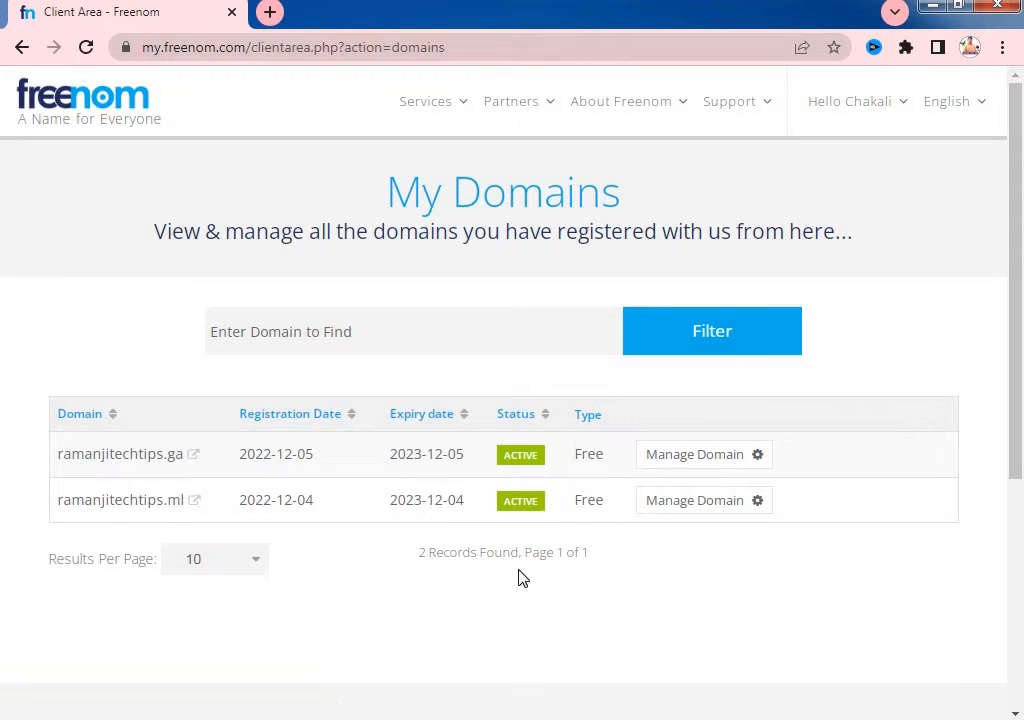
pyautogui.click(269, 16)
# - In a new tab, search the web for 'infinity free' and look over the results
pyautogui.click(279, 42)
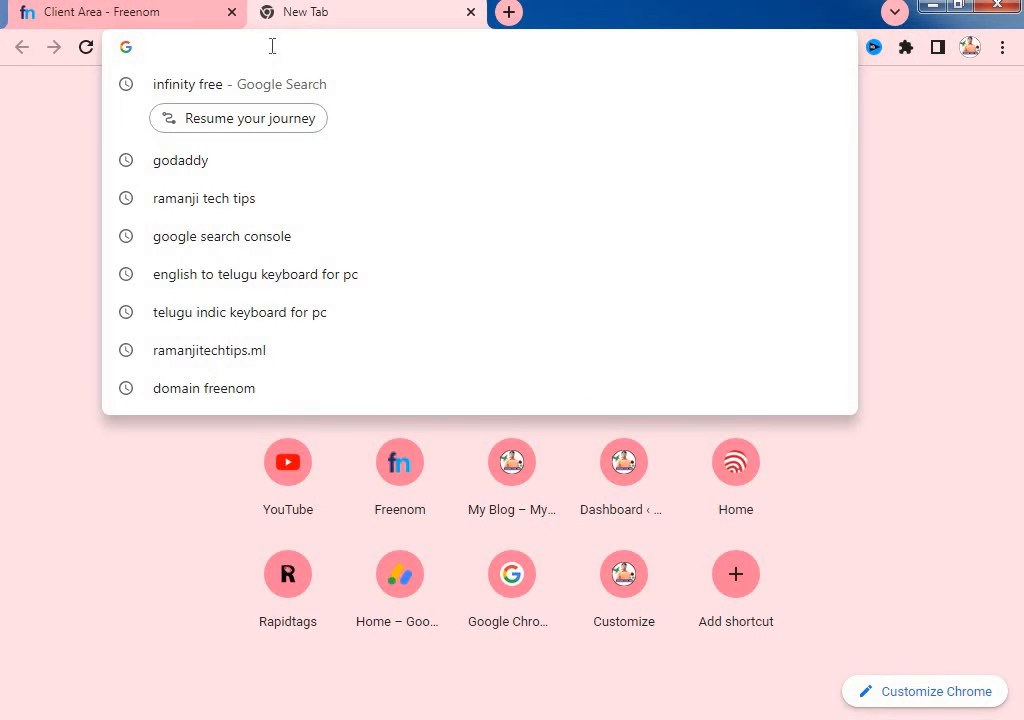
pyautogui.click(192, 92)
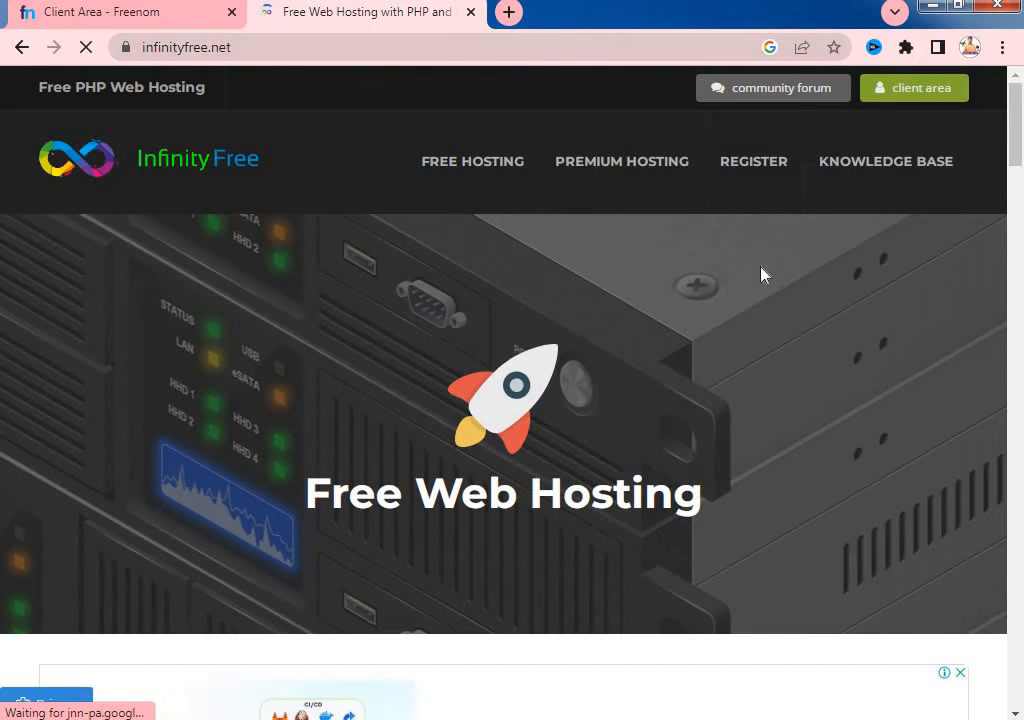
pyautogui.scroll(-3, 545, 235)
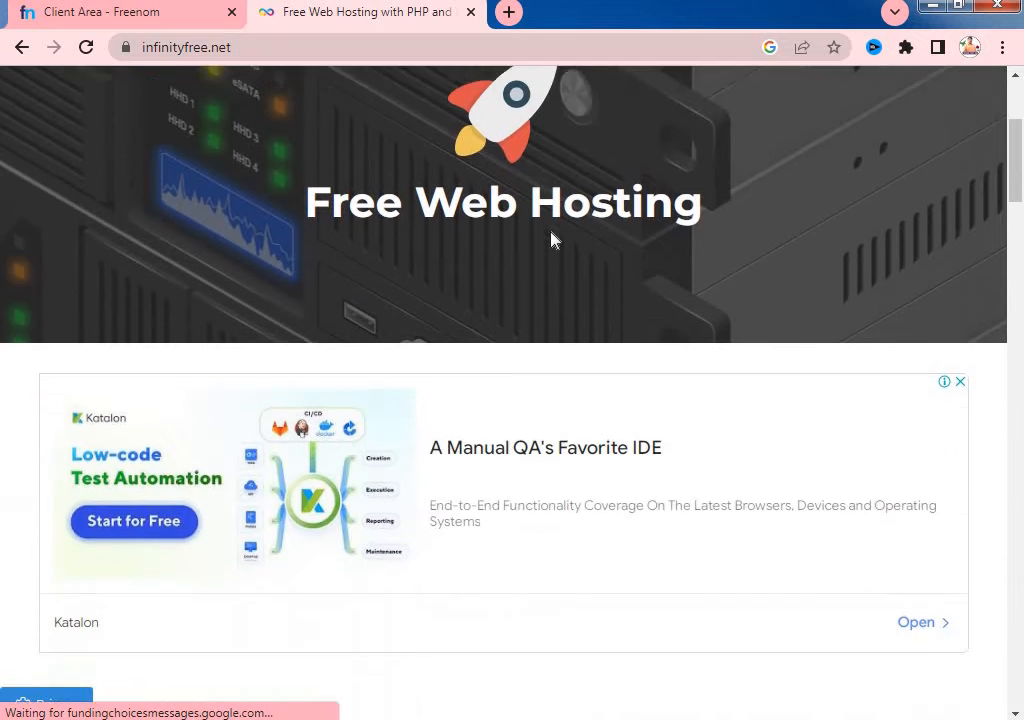
pyautogui.scroll(3, 553, 240)
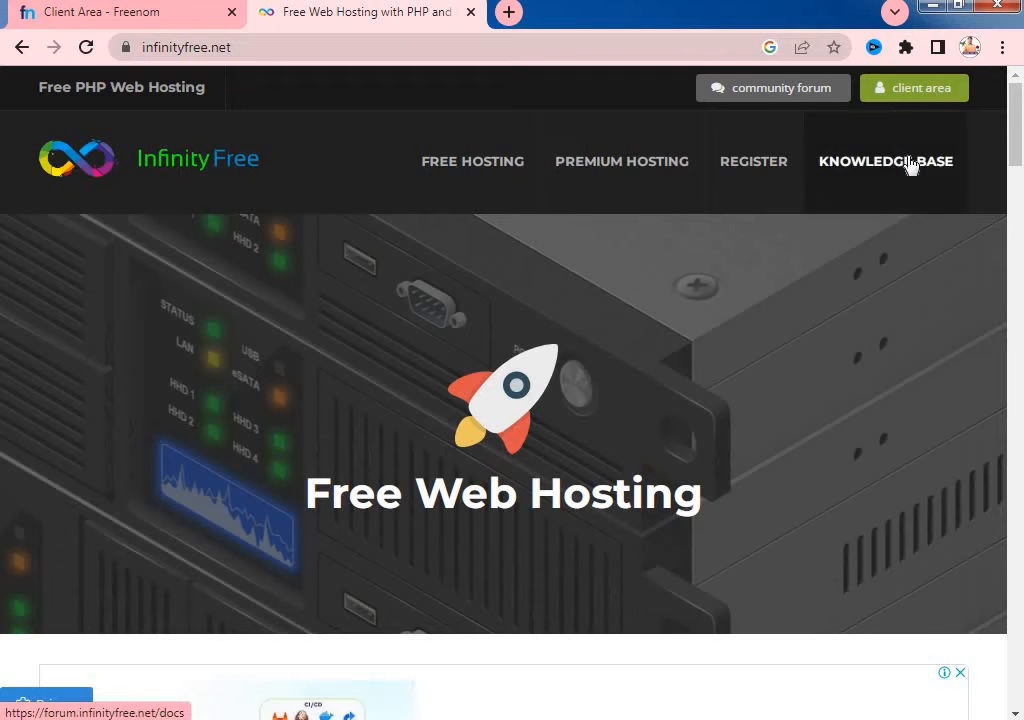
pyautogui.scroll(-8, 530, 368)
pyautogui.scroll(8, 531, 369)
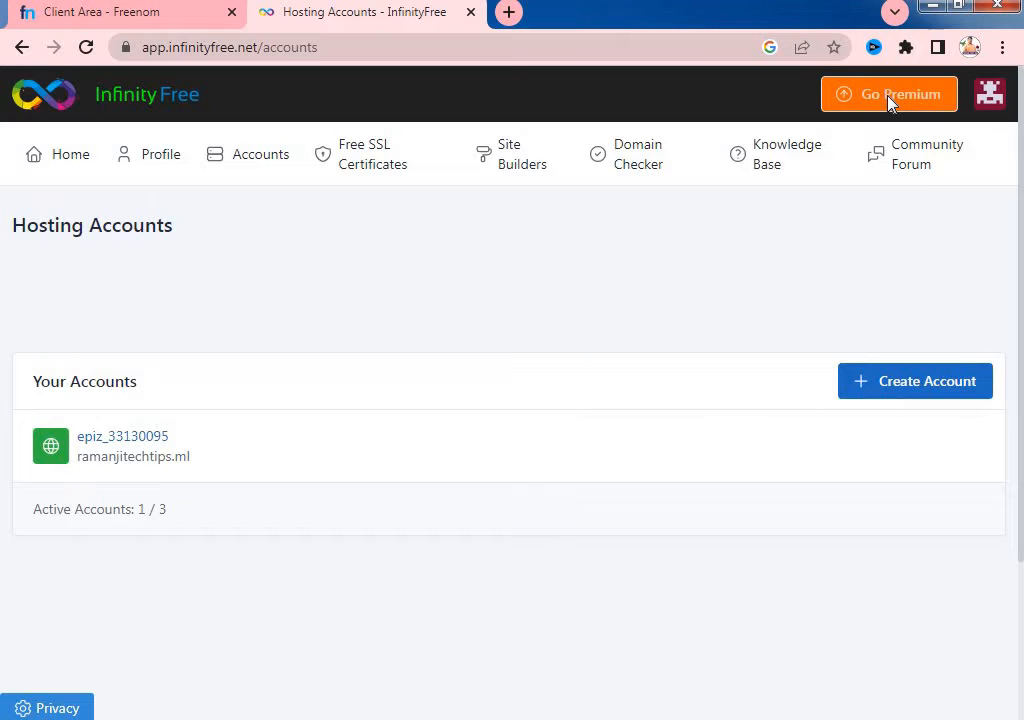
# - Start a new InfinityFree hosting account and focus the subdomain name field
pyautogui.click(927, 390)
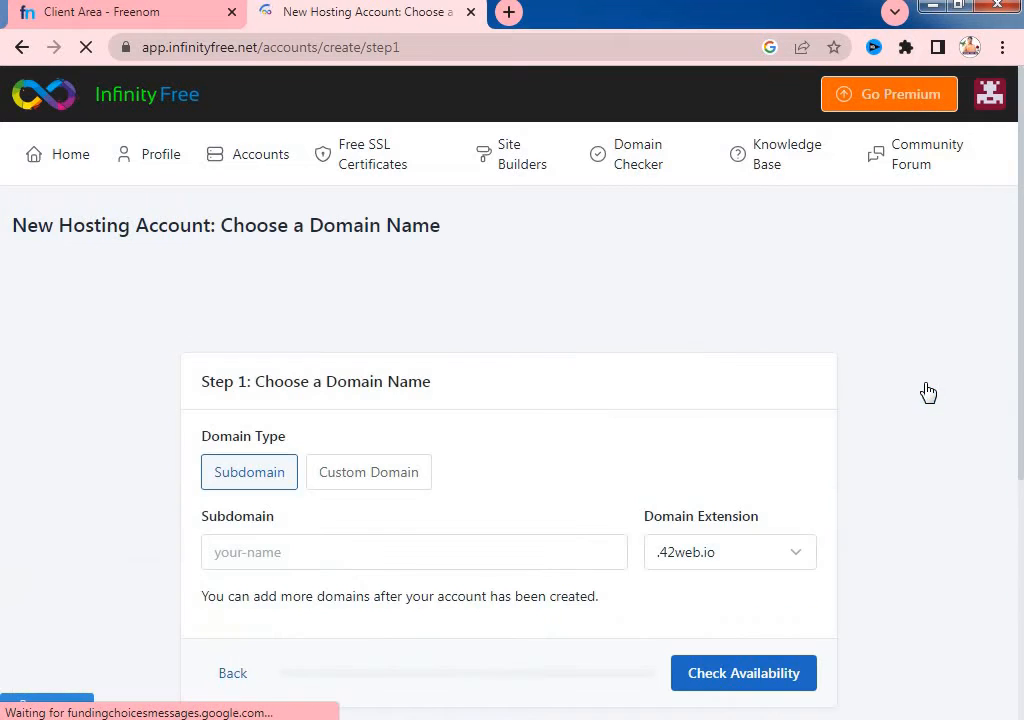
pyautogui.scroll(-2, 571, 393)
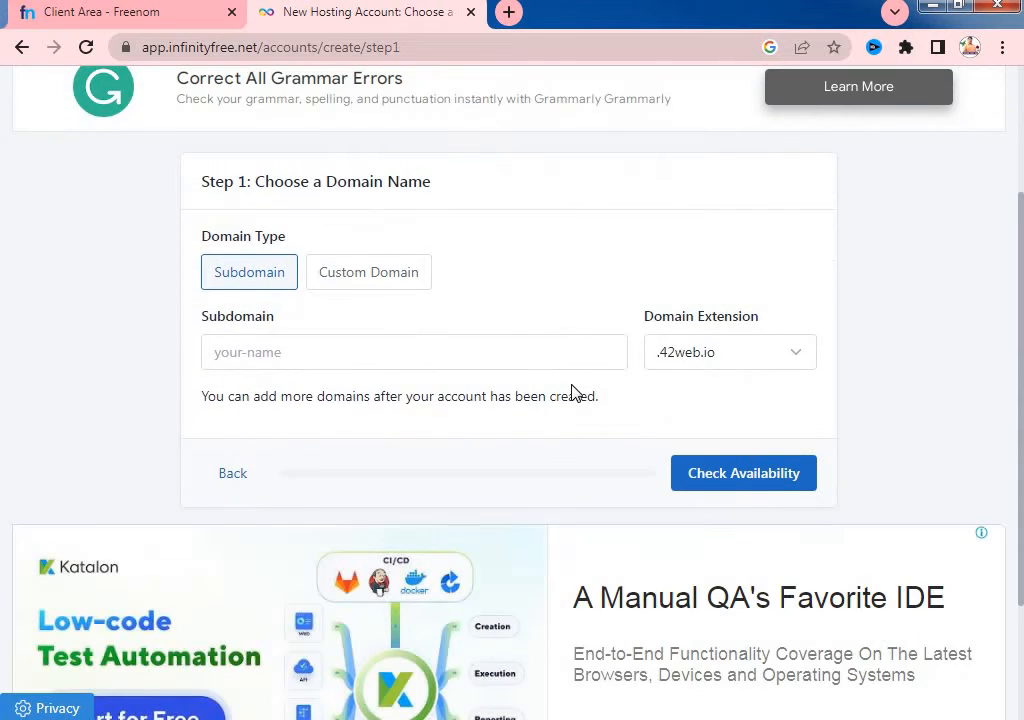
pyautogui.scroll(-1, 283, 497)
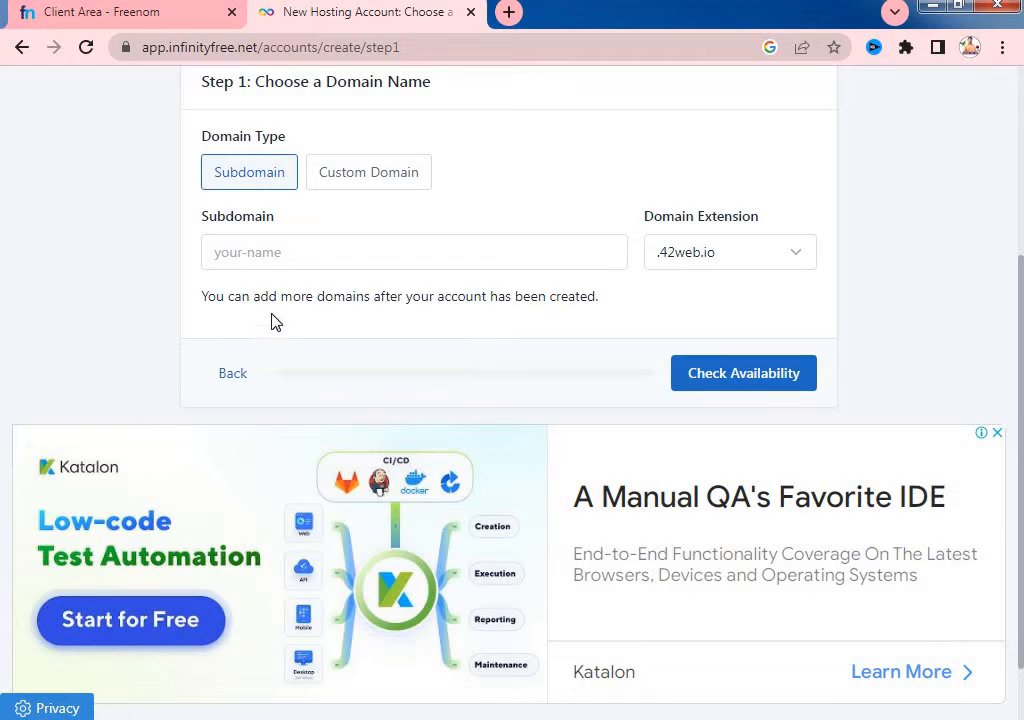
pyautogui.click(266, 255)
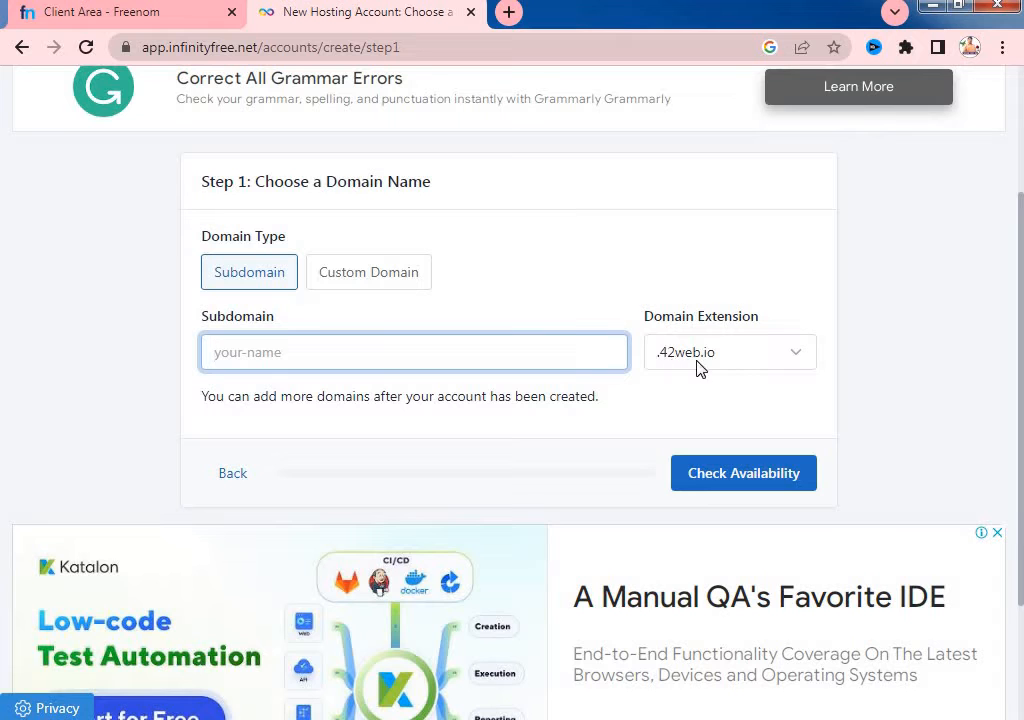
# - Look at the domain extensions, choose Custom Domain instead, then return to Freenom
pyautogui.click(722, 358)
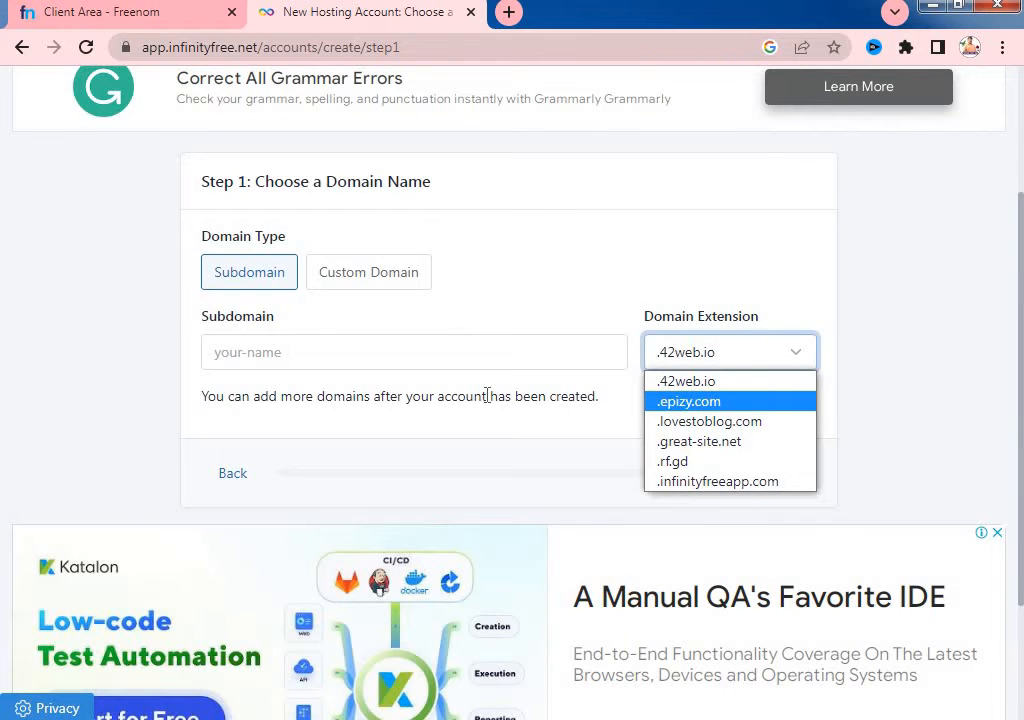
pyautogui.click(382, 288)
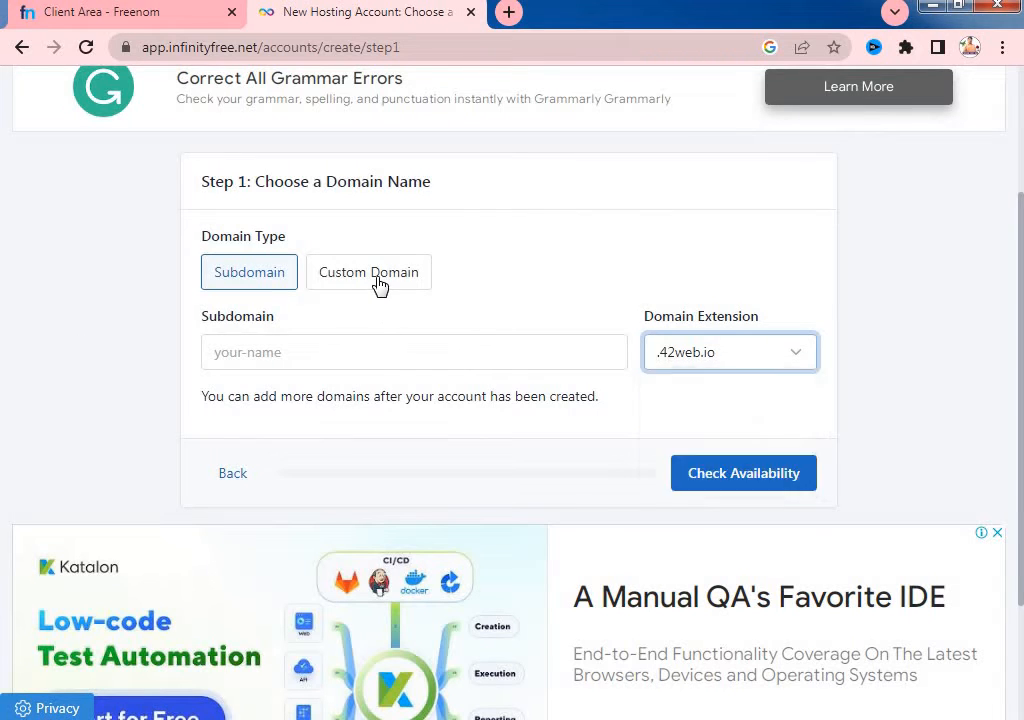
pyautogui.click(384, 280)
pyautogui.click(110, 12)
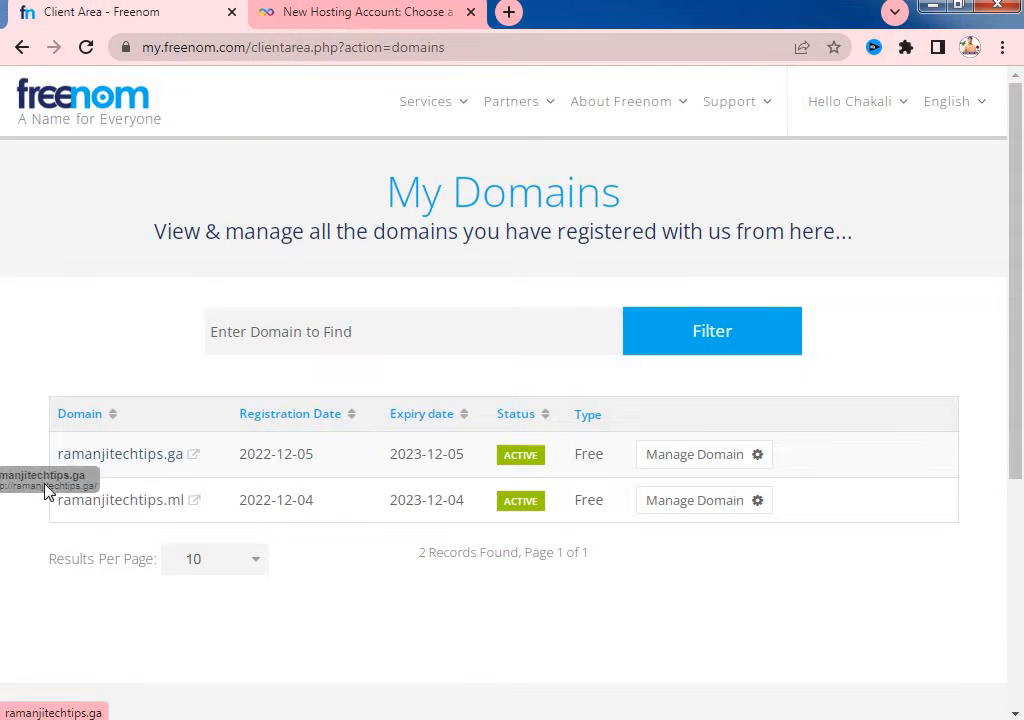
# - Open Freenom's Manage Domain page for ramanjitechtips.ga and copy the domain name from its heading
pyautogui.click(676, 457)
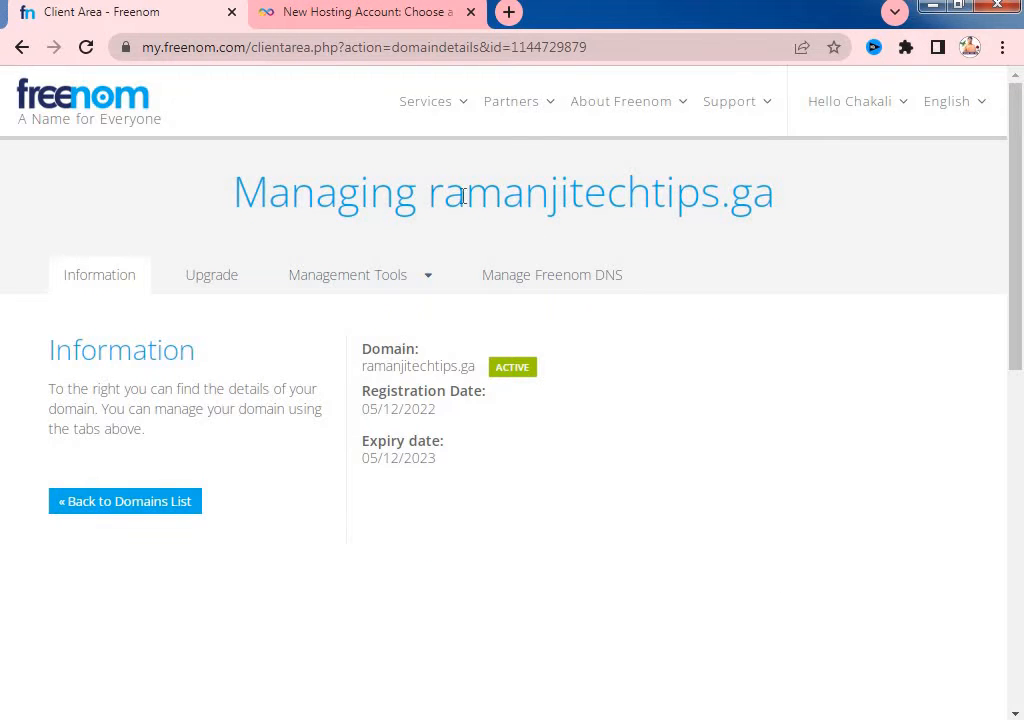
pyautogui.moveTo(463, 196); pyautogui.dragTo(781, 218)
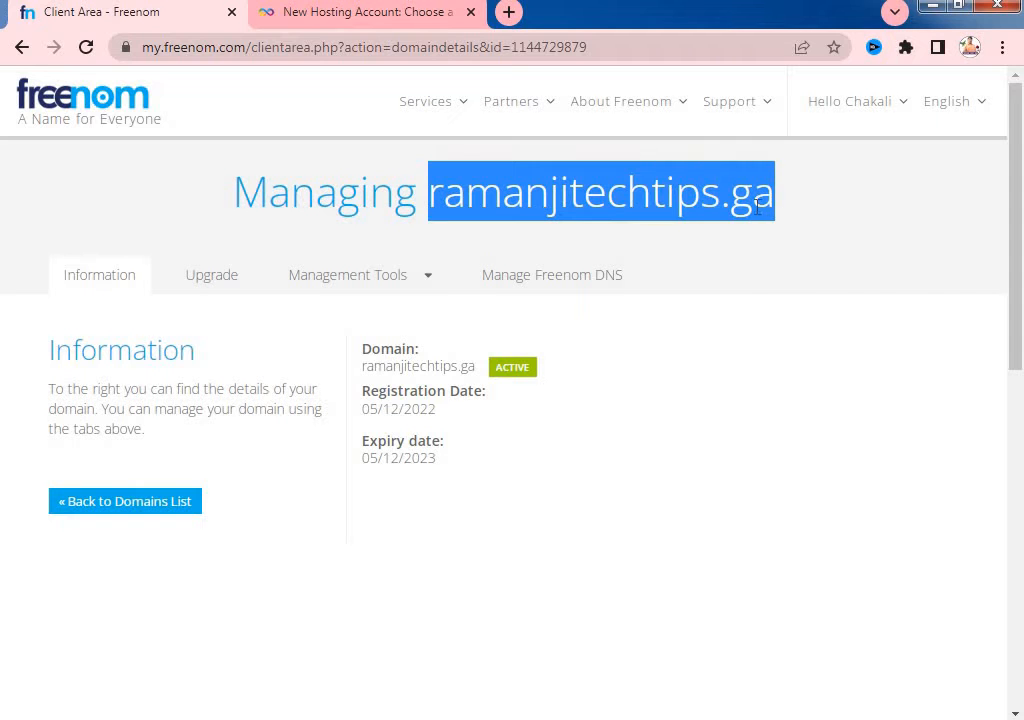
pyautogui.rightClick(757, 206)
pyautogui.click(787, 223)
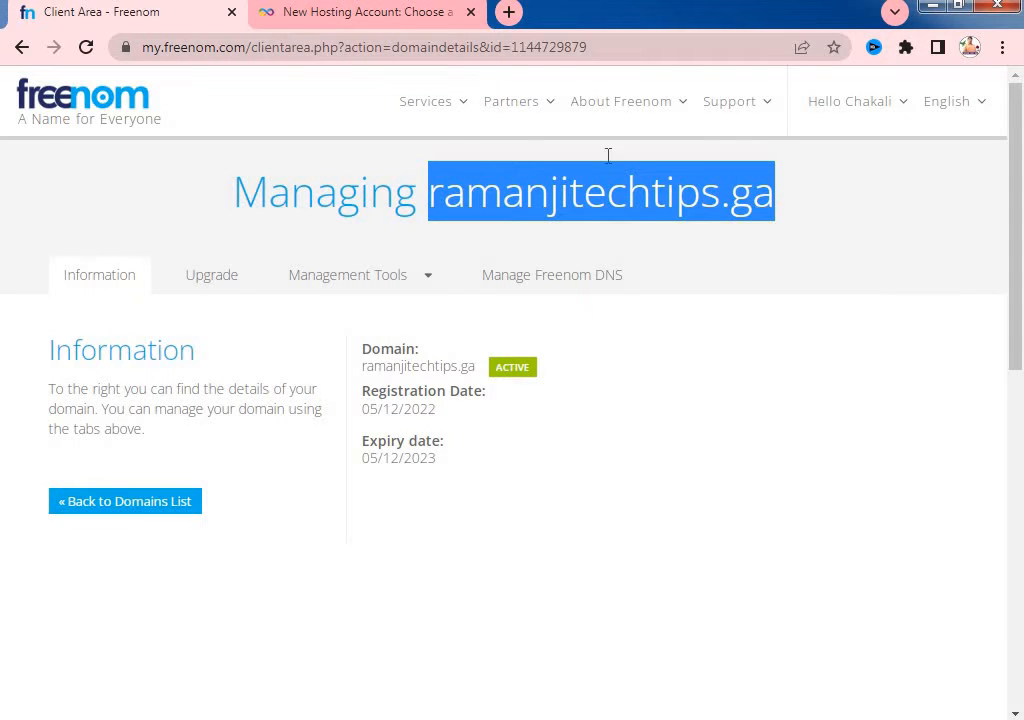
pyautogui.click(323, 14)
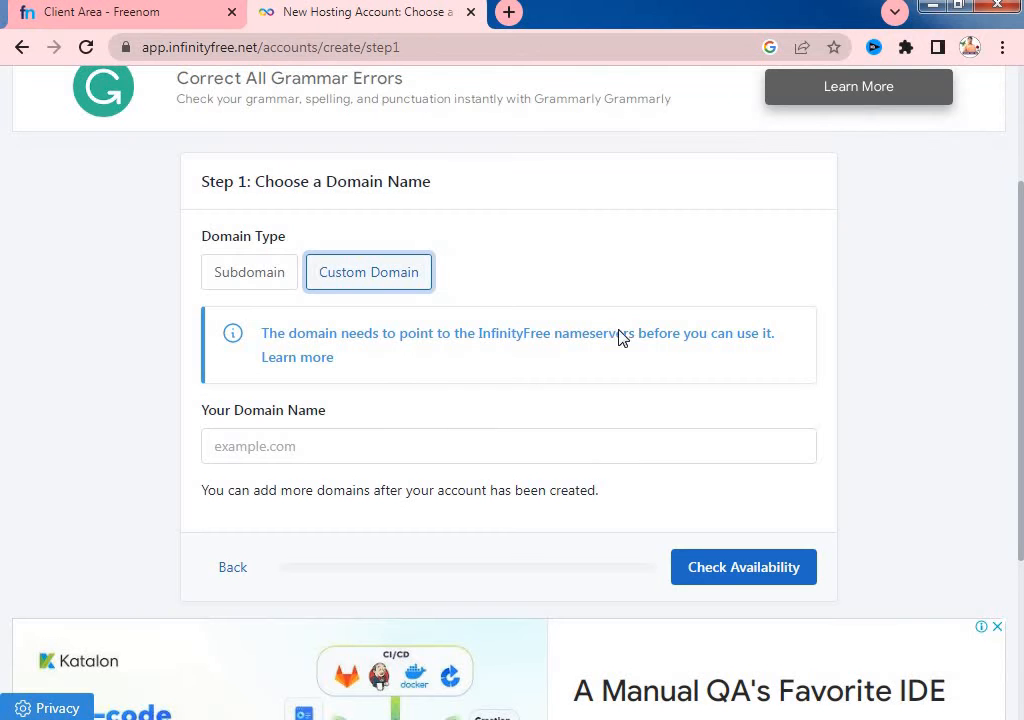
# - Paste ramanjitechtips.ga into Your Domain Name and run Check Availability
pyautogui.click(247, 446)
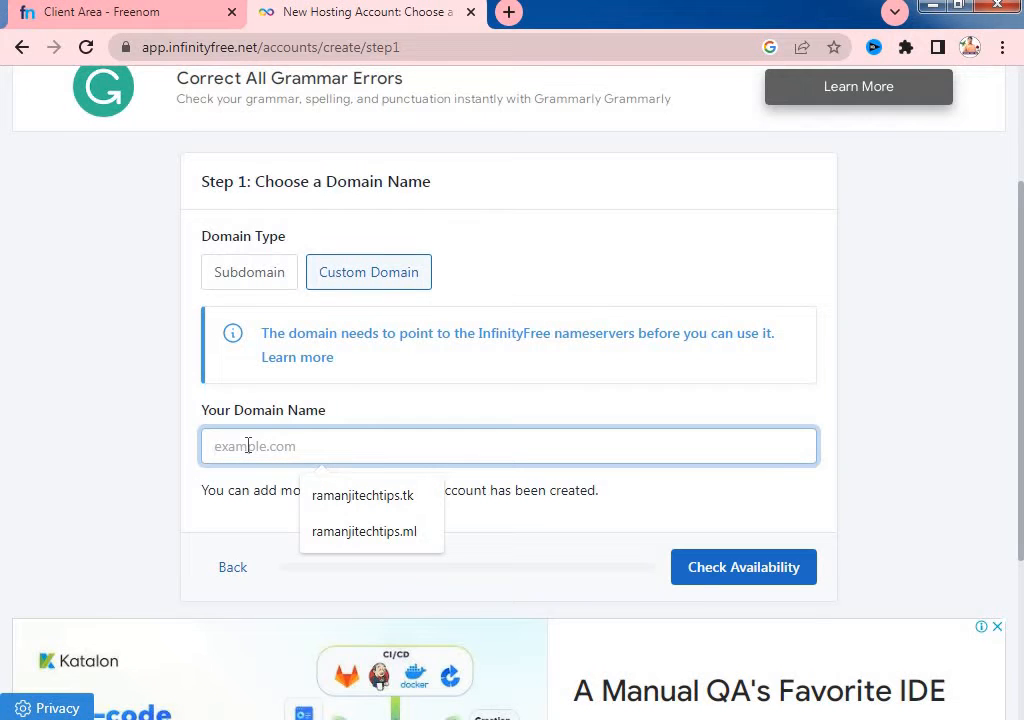
pyautogui.hotkey('ctrl', 'v')
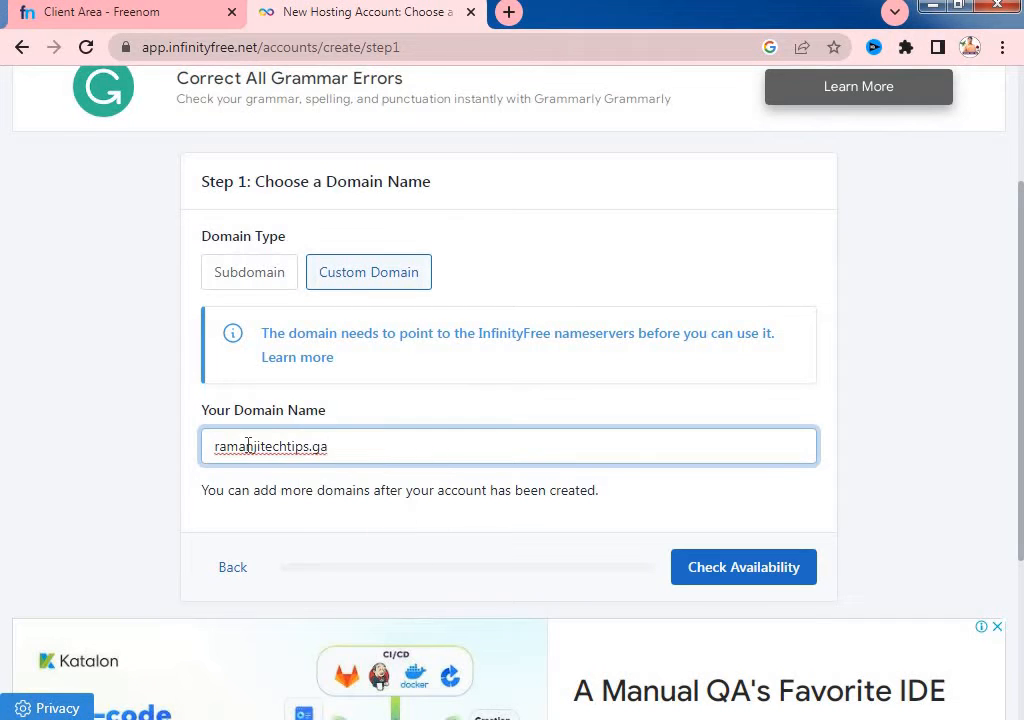
pyautogui.click(679, 580)
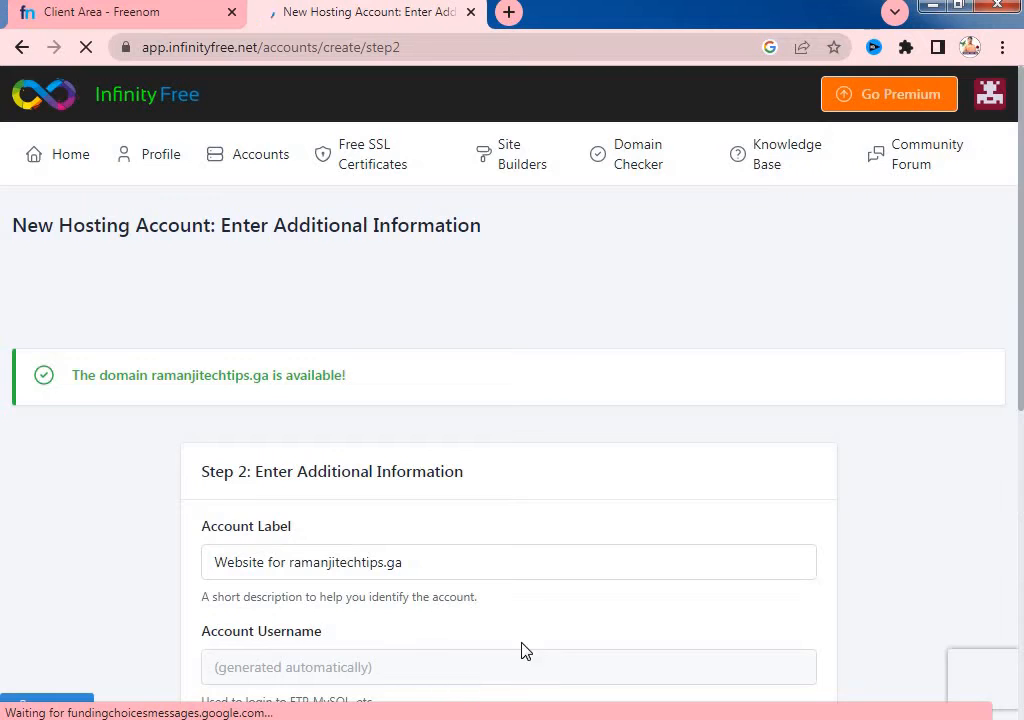
# - Scroll through the Step 2 form labelled 'Website for ramanjitechtips.ga'
pyautogui.scroll(-2, 206, 347)
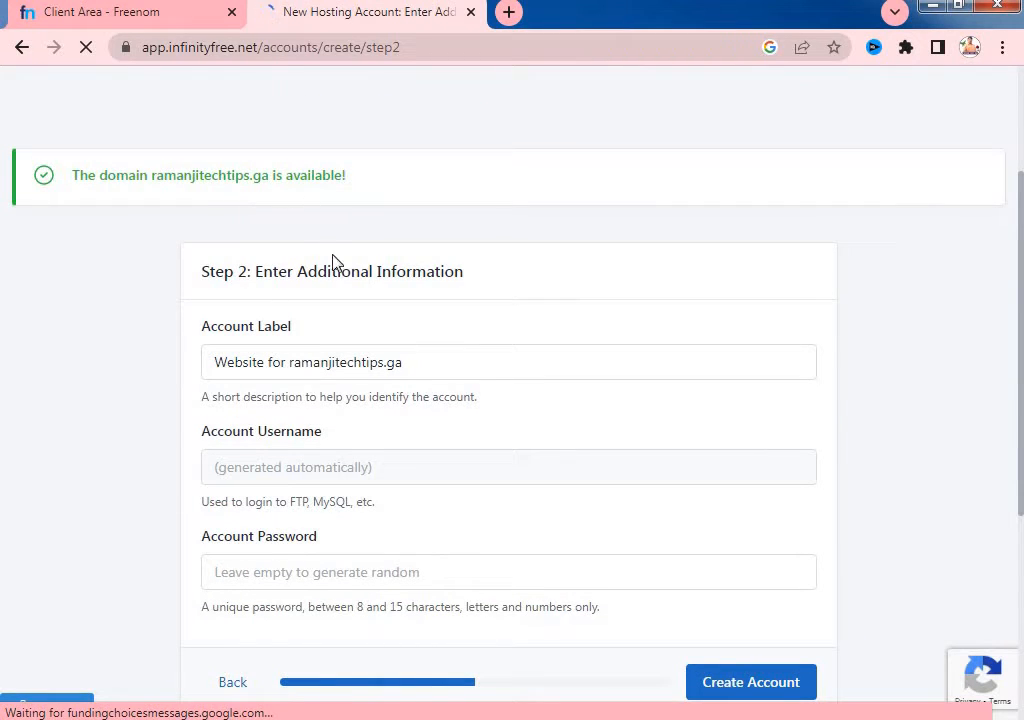
pyautogui.scroll(-1, 375, 405)
pyautogui.scroll(-2, 441, 453)
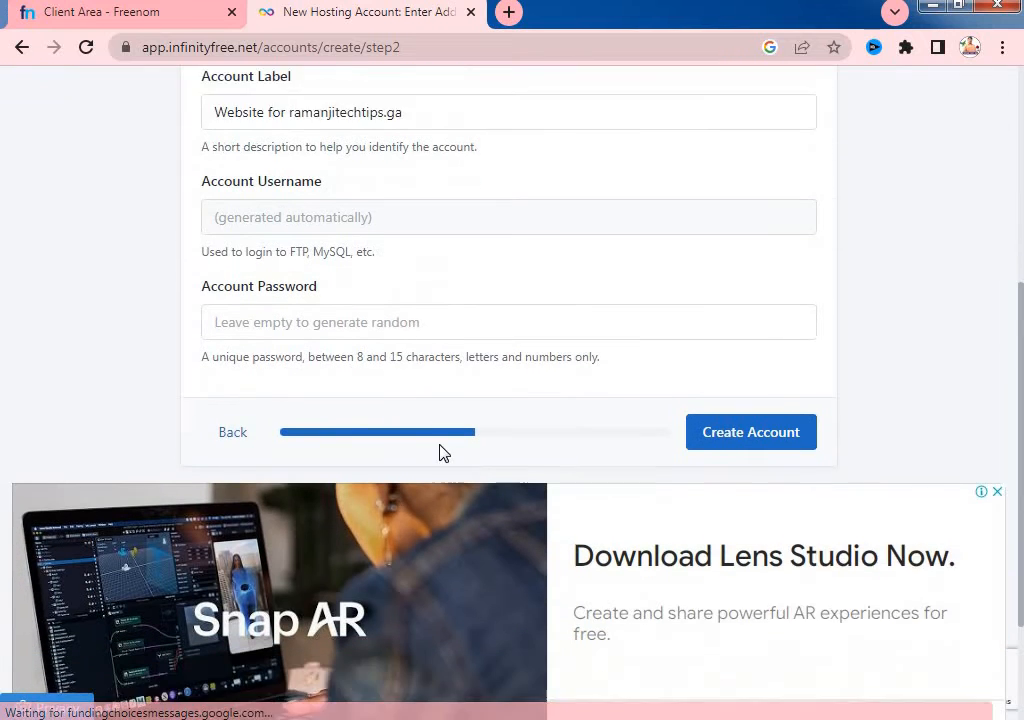
pyautogui.scroll(1, 366, 340)
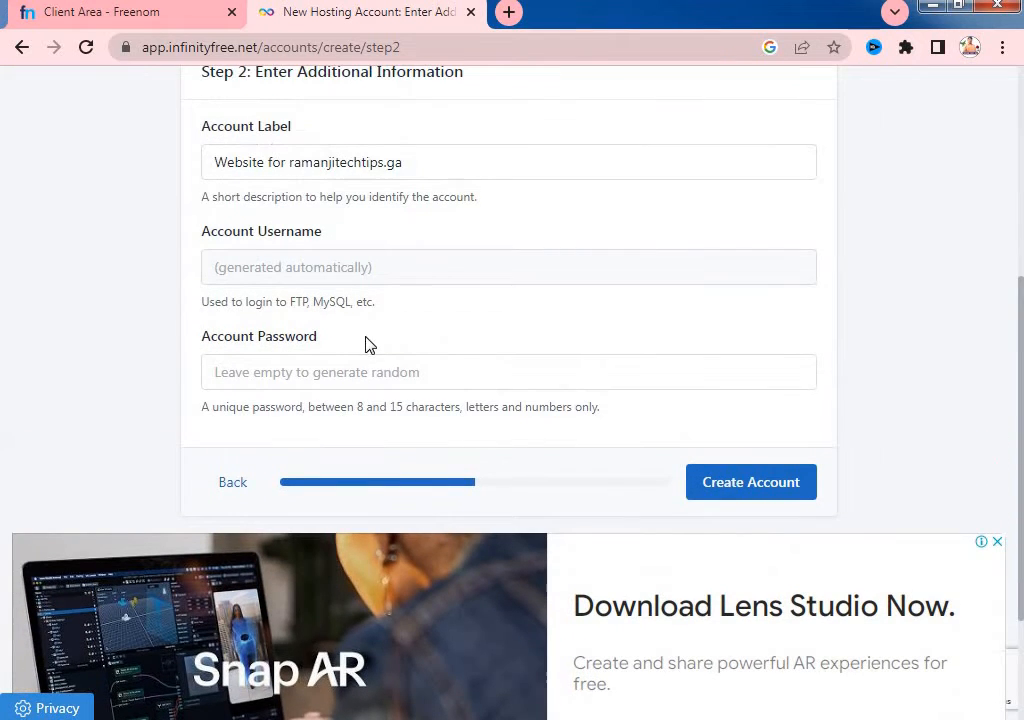
pyautogui.scroll(1, 382, 365)
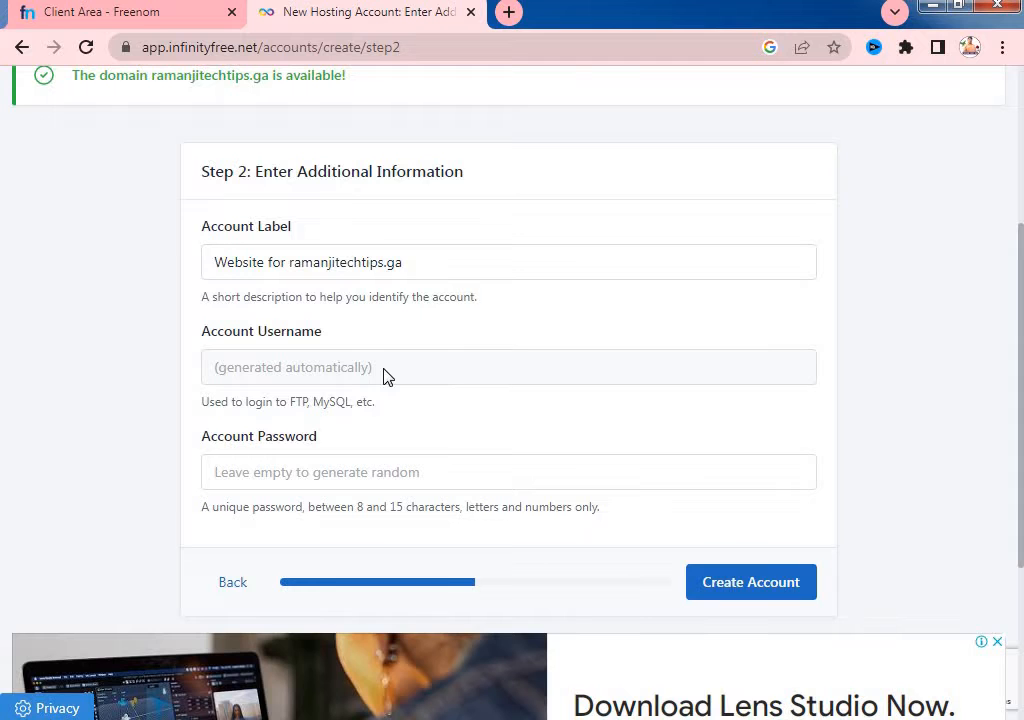
pyautogui.scroll(2, 430, 403)
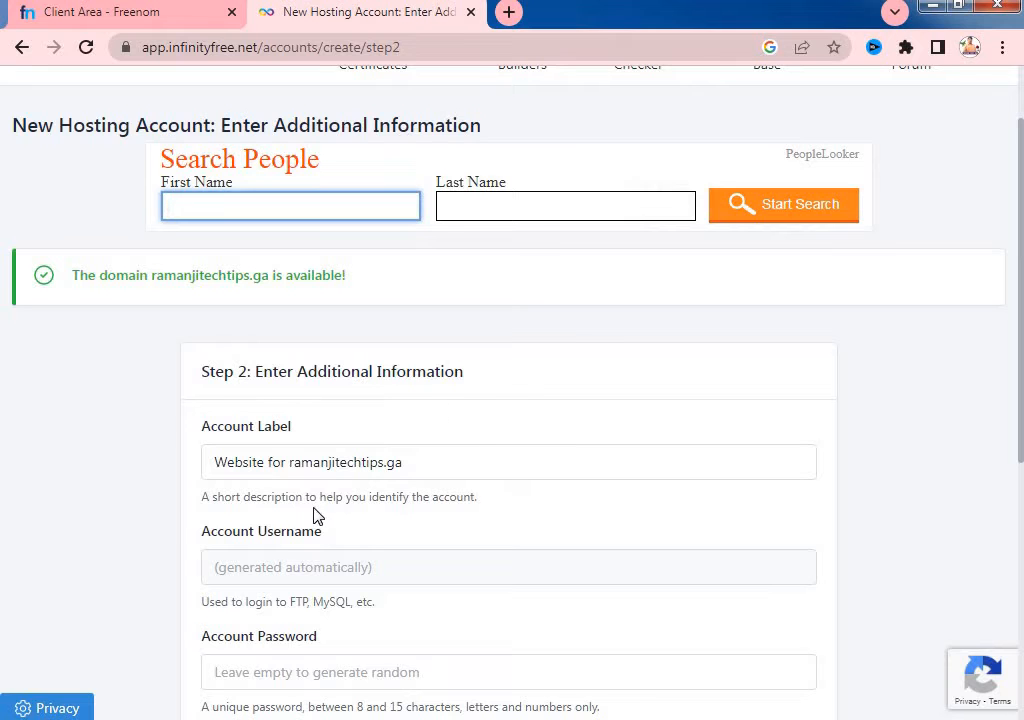
# - Enter an account password and submit the hosting account with Create Account
pyautogui.scroll(-1, 290, 565)
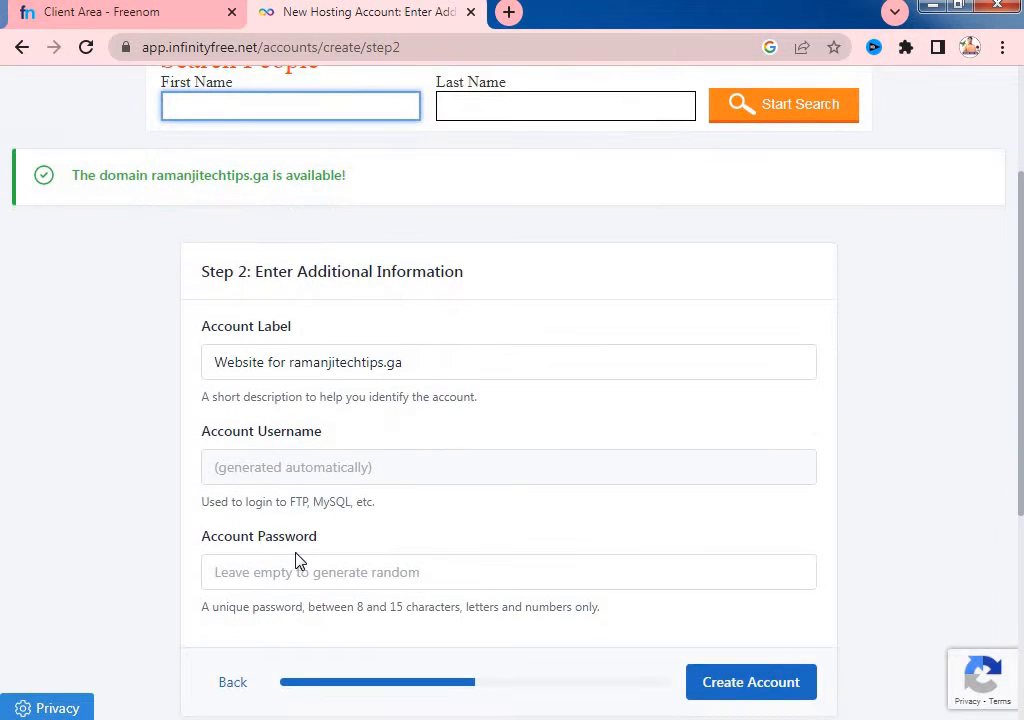
pyautogui.click(290, 566)
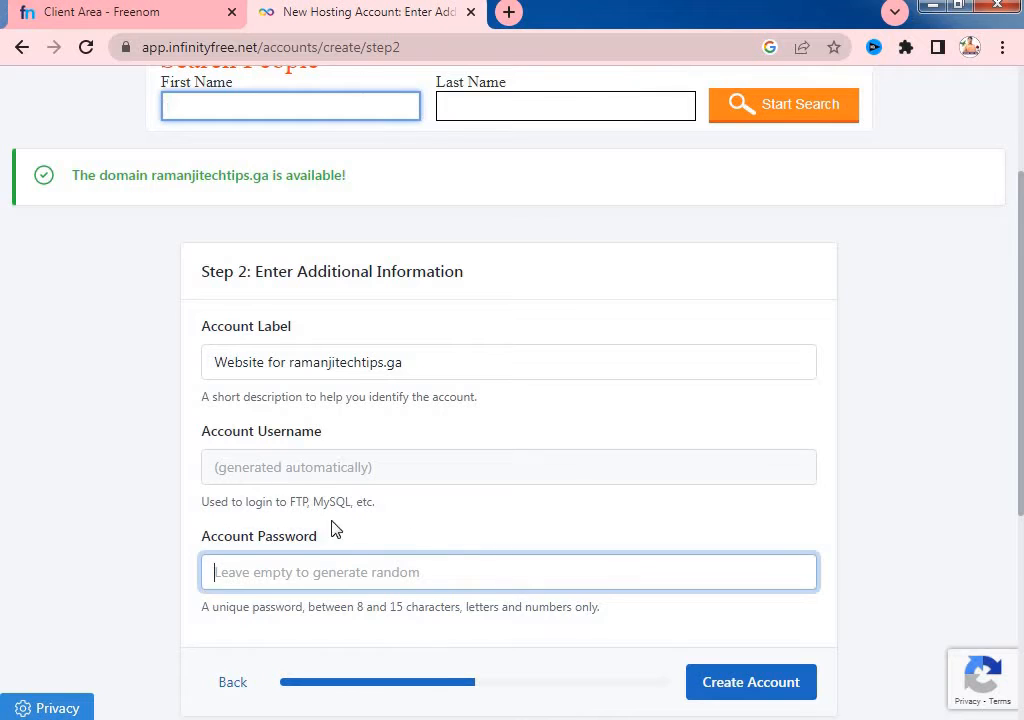
pyautogui.click(335, 478)
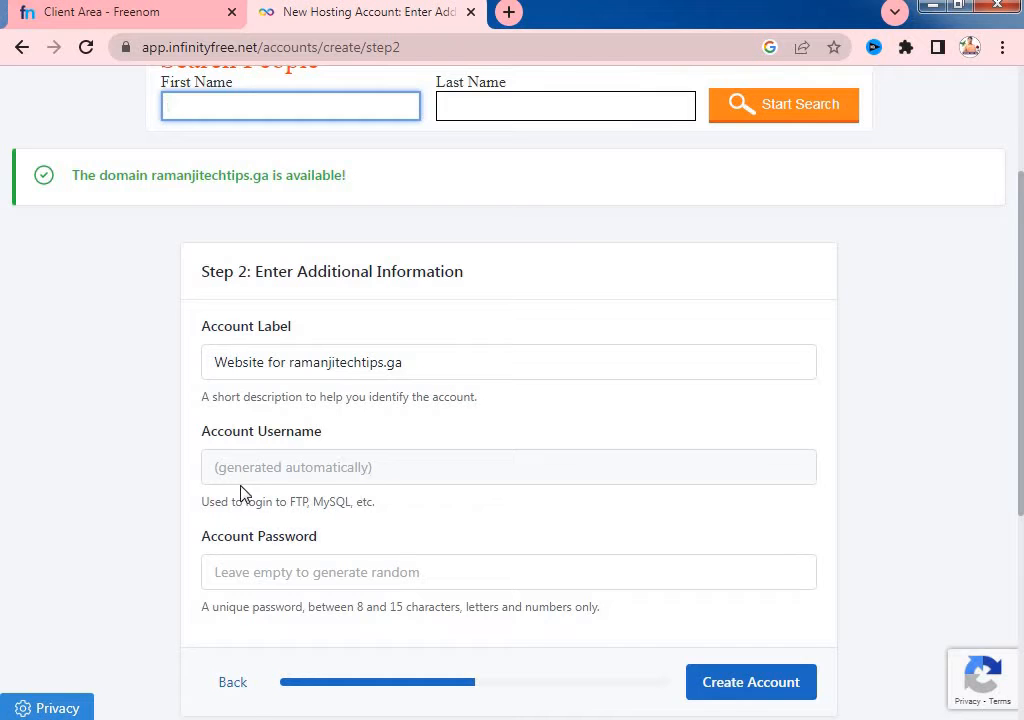
pyautogui.scroll(-1, 331, 555)
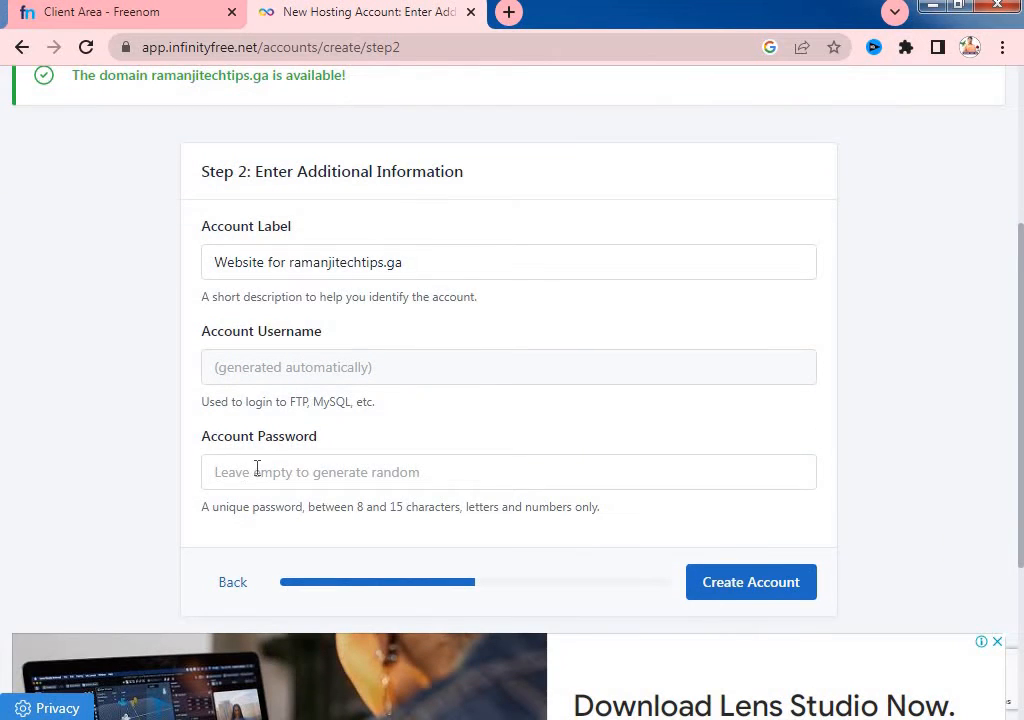
pyautogui.click(257, 468)
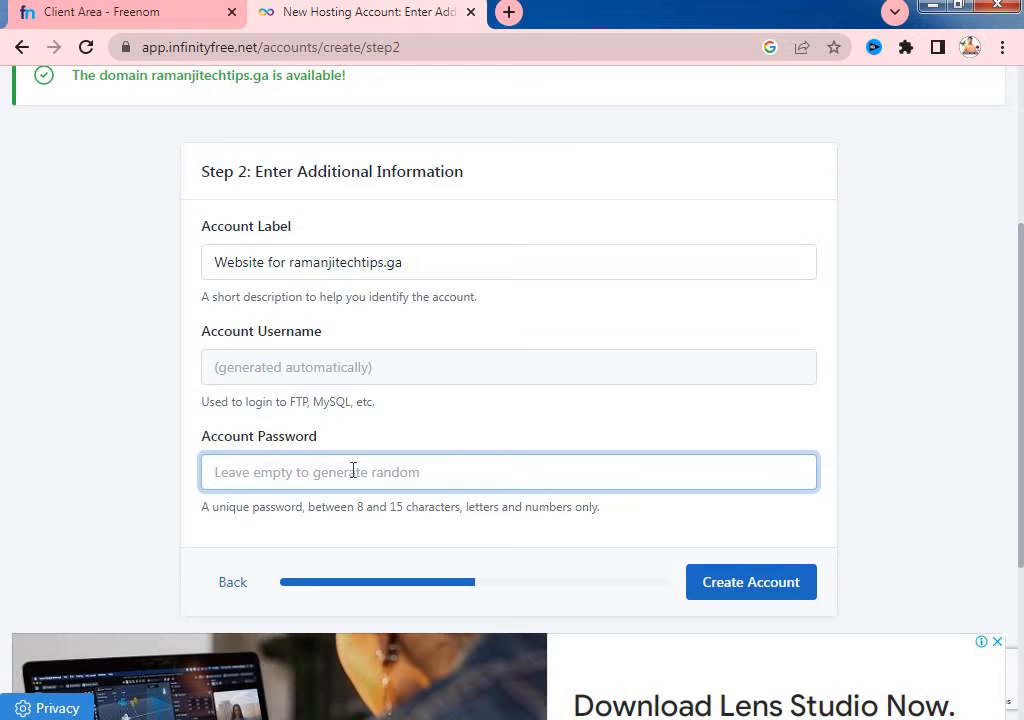
pyautogui.write('12345678')
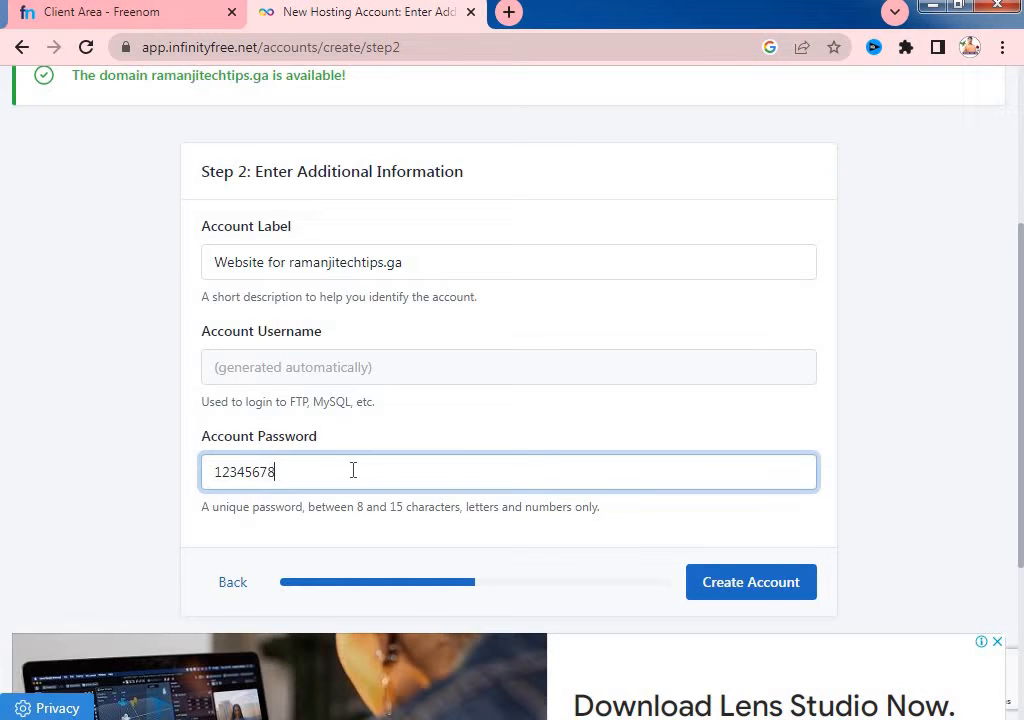
pyautogui.click(763, 596)
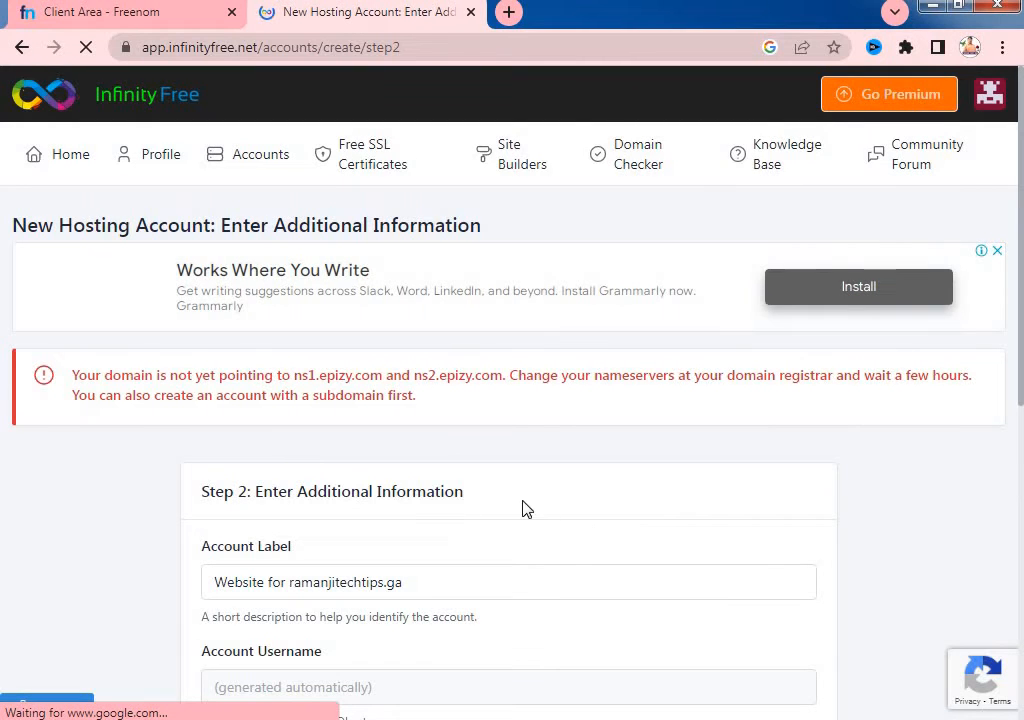
# - Copy ns1.epizy.com from the red nameserver warning and switch back to Freenom
pyautogui.scroll(-1, 480, 500)
pyautogui.scroll(-1, 280, 380)
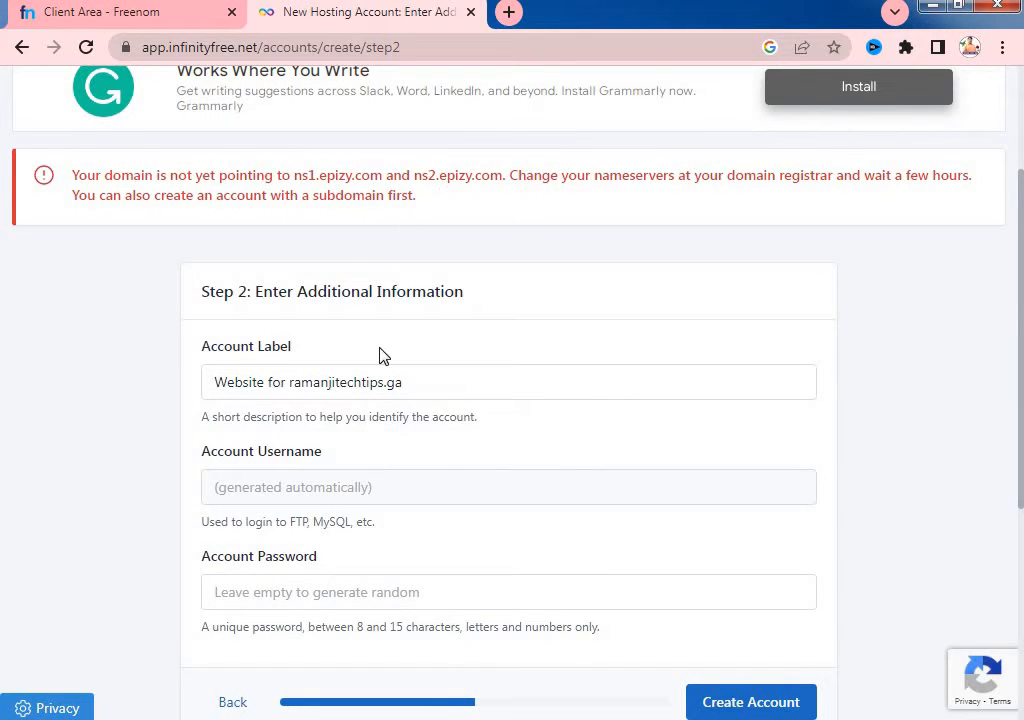
pyautogui.scroll(-1, 380, 357)
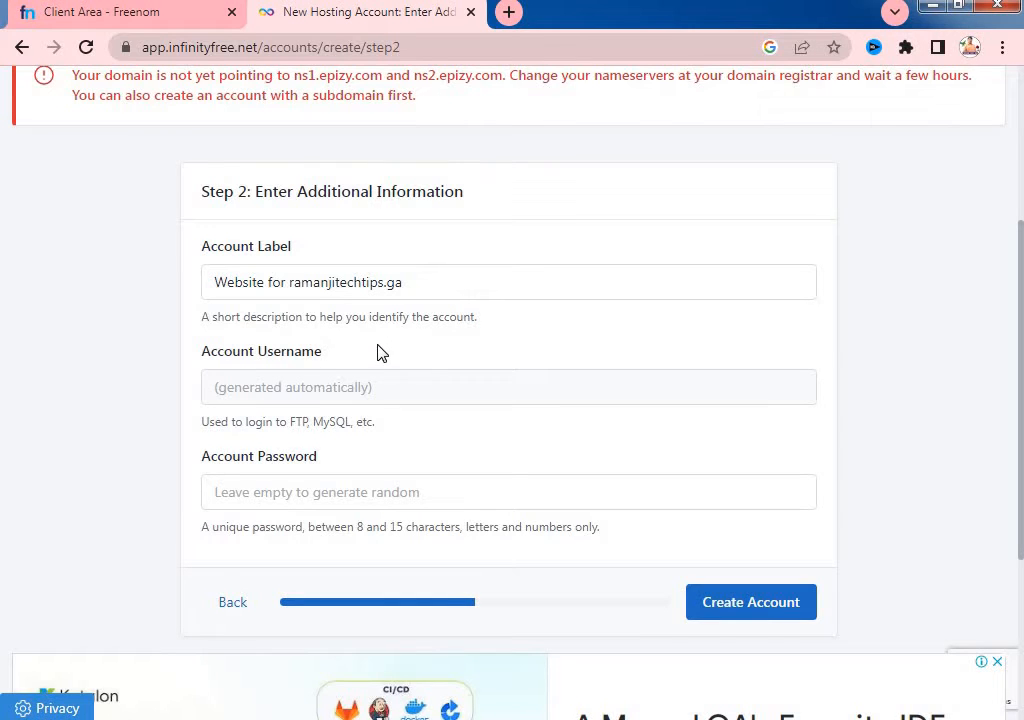
pyautogui.scroll(1, 379, 361)
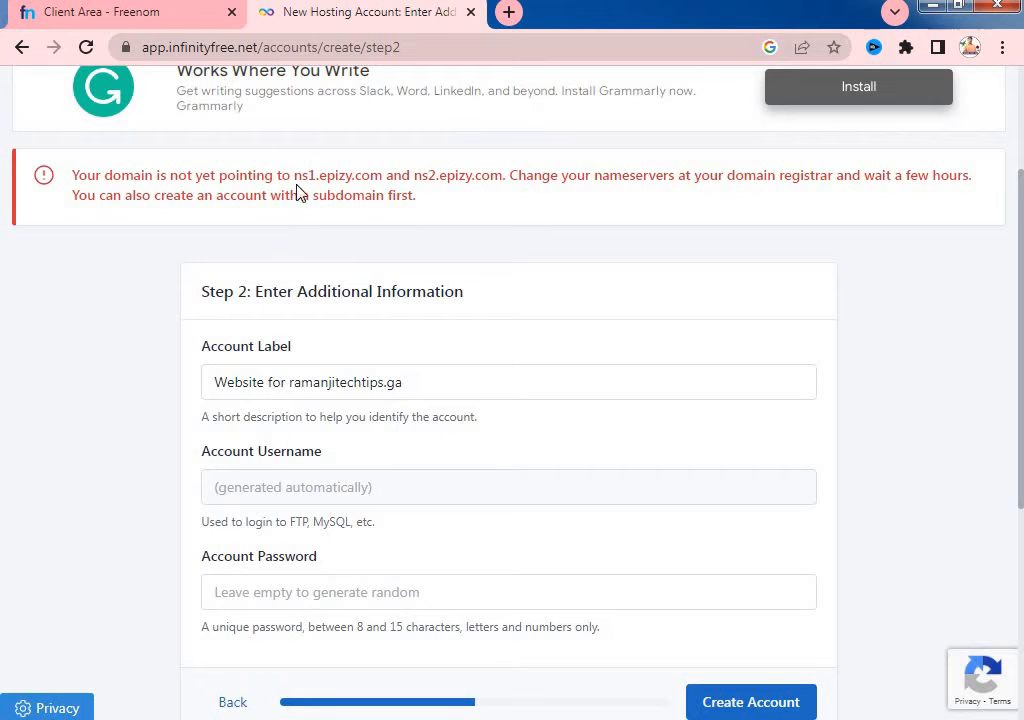
pyautogui.moveTo(293, 176); pyautogui.dragTo(372, 176)
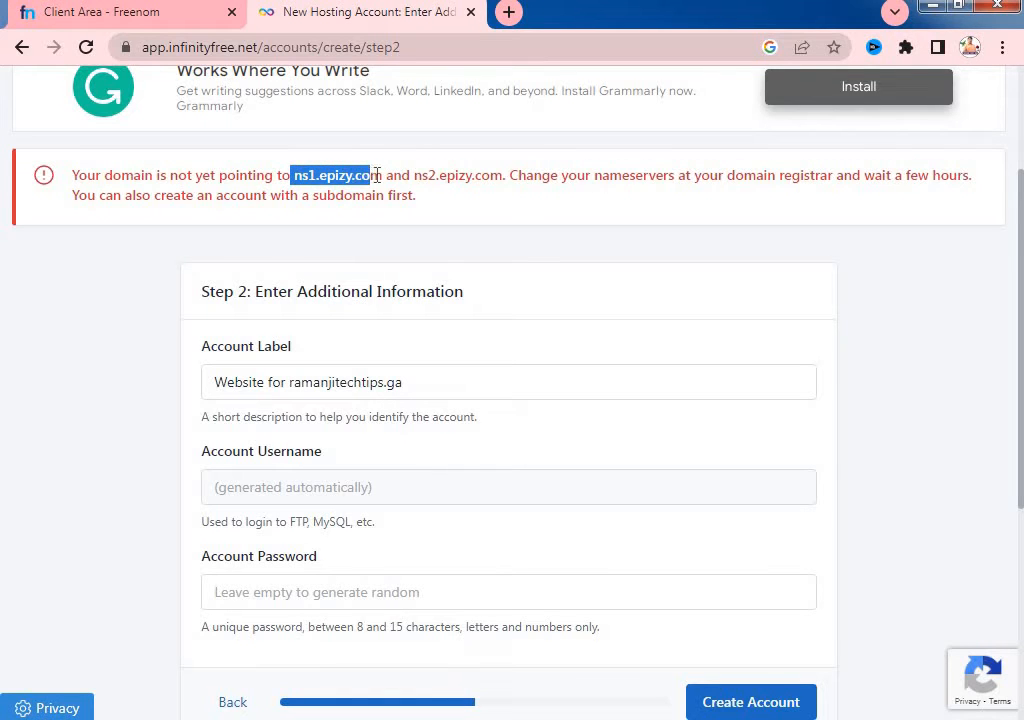
pyautogui.rightClick(368, 179)
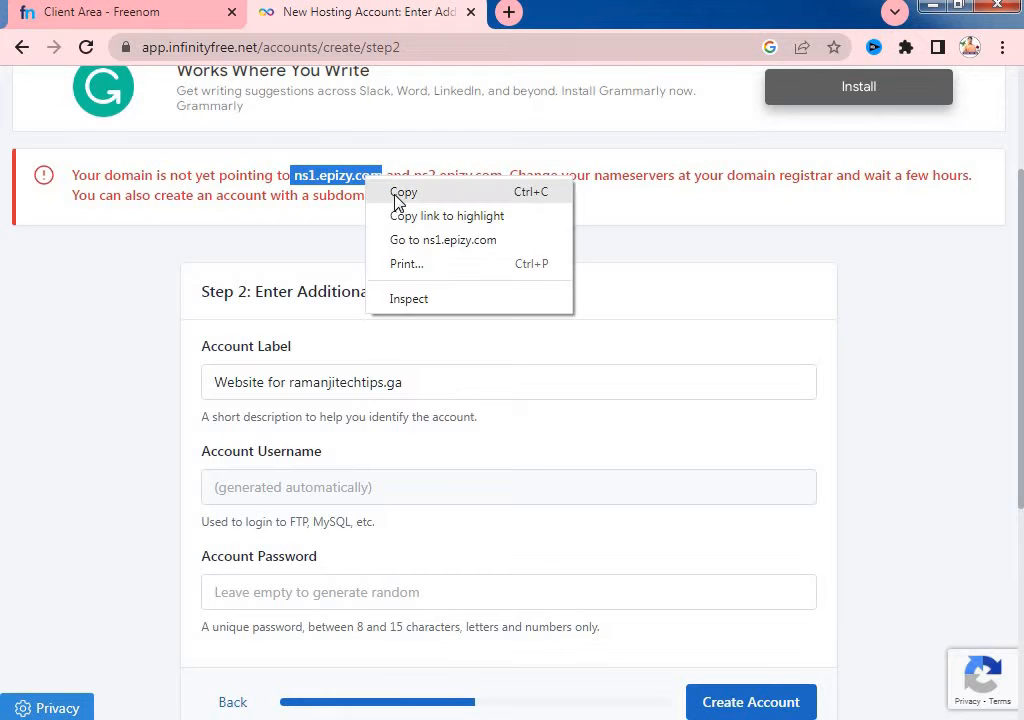
pyautogui.click(403, 193)
pyautogui.click(166, 14)
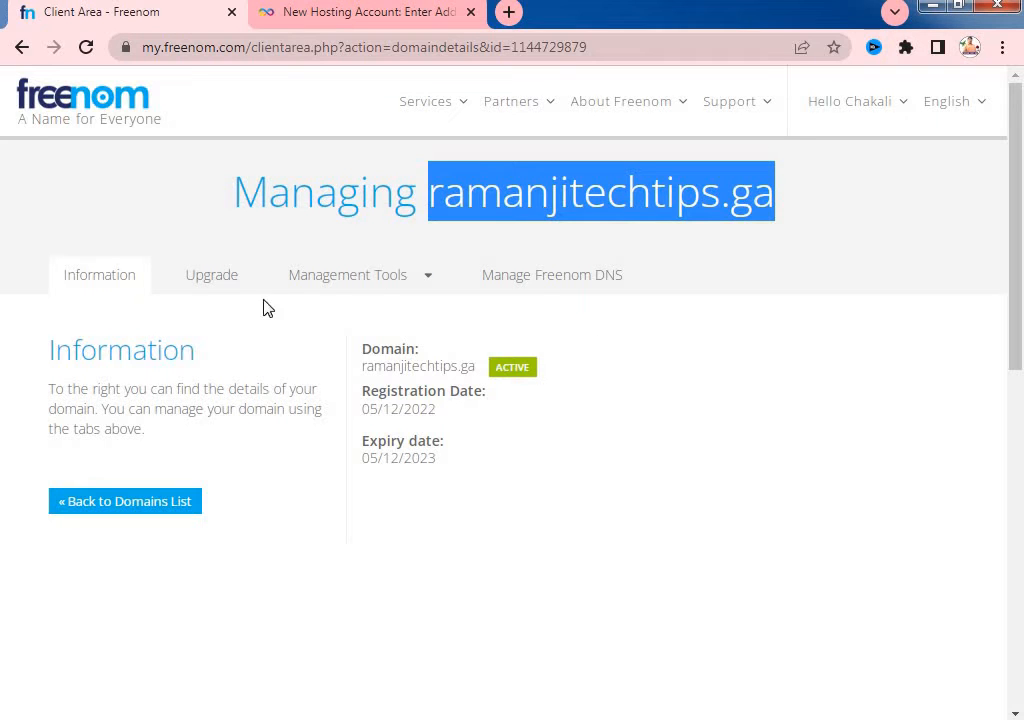
# - Check ramanjitechtips.ga's empty DNS Management page, then go back and open Management Tools
pyautogui.click(601, 289)
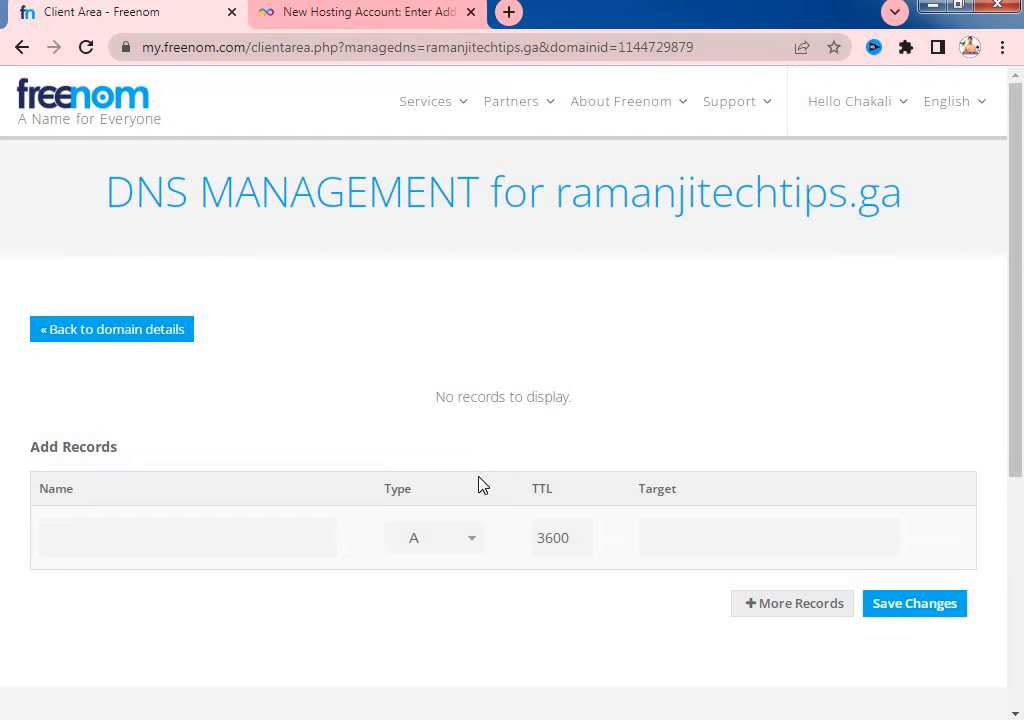
pyautogui.scroll(-1, 478, 485)
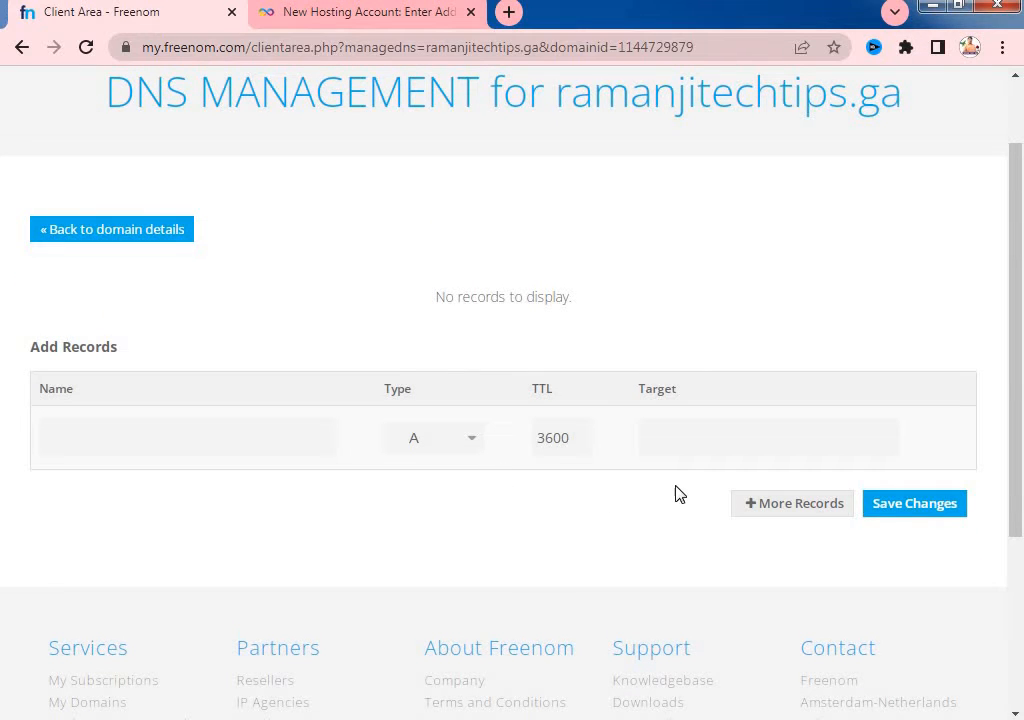
pyautogui.scroll(1, 318, 398)
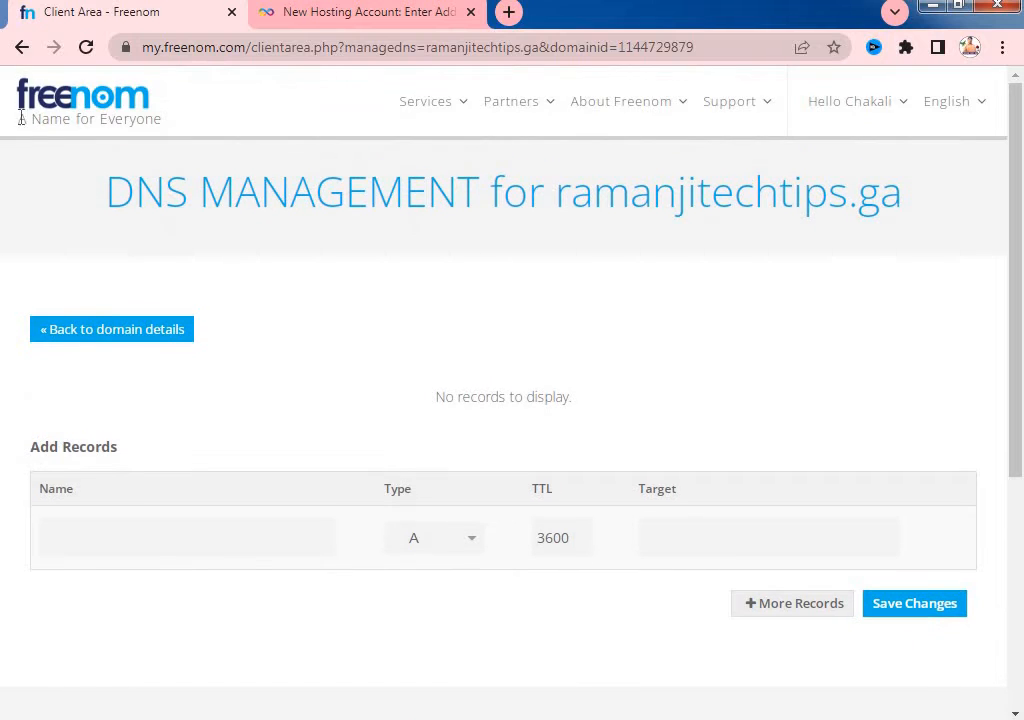
pyautogui.click(20, 52)
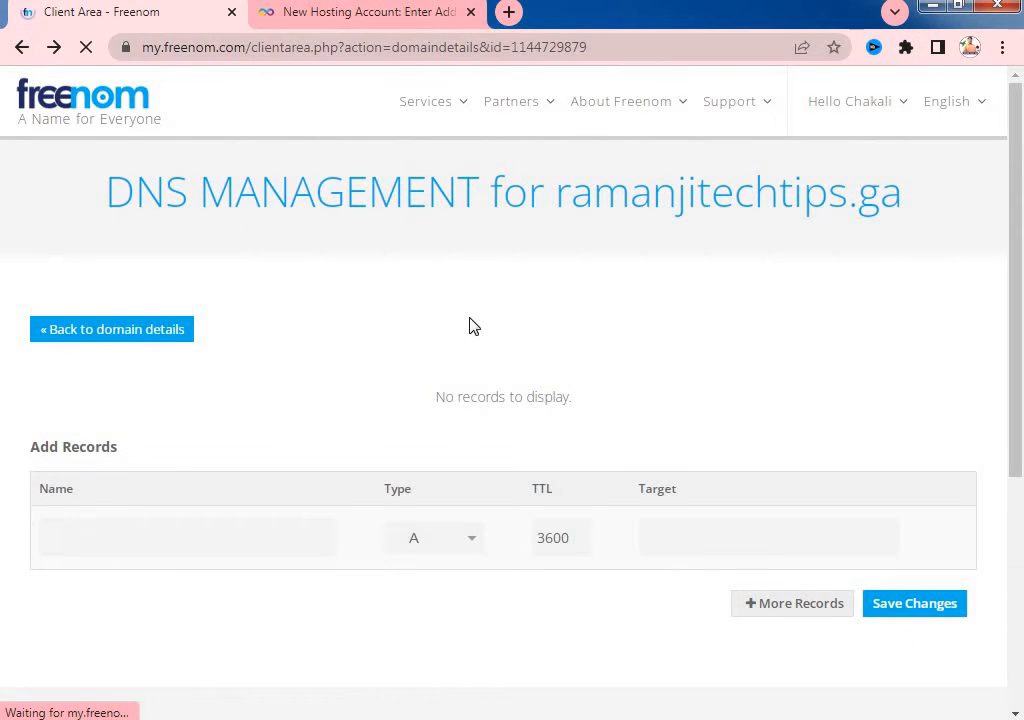
pyautogui.click(338, 277)
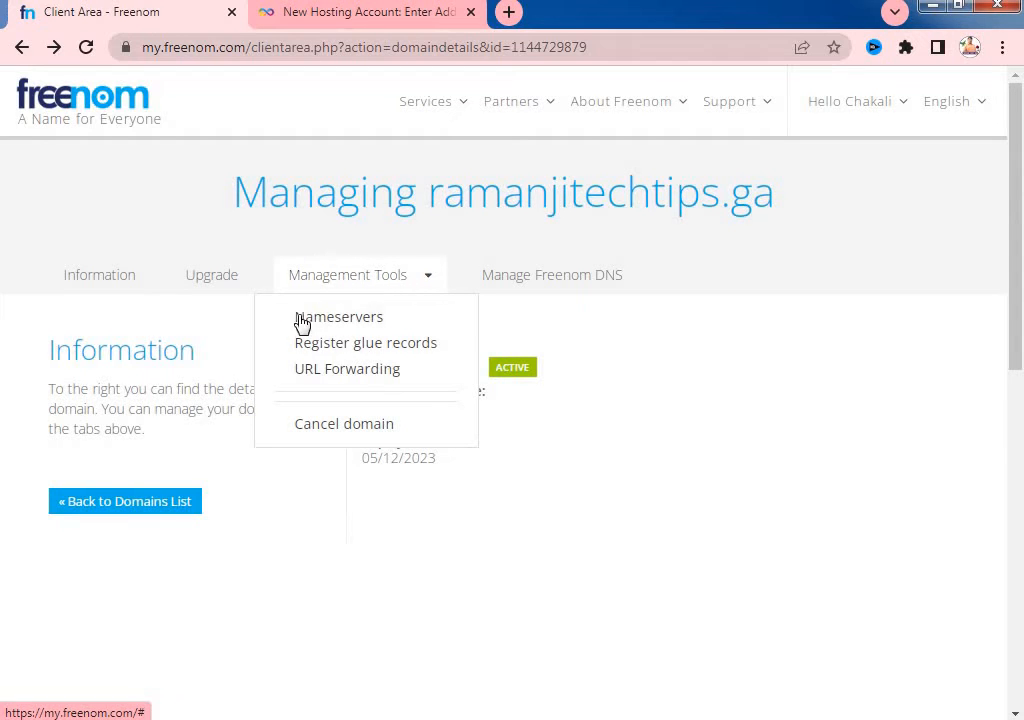
# - Switch ramanjitechtips.ga to custom nameservers, entering ns1.epizy.com as Nameserver 1
pyautogui.click(350, 320)
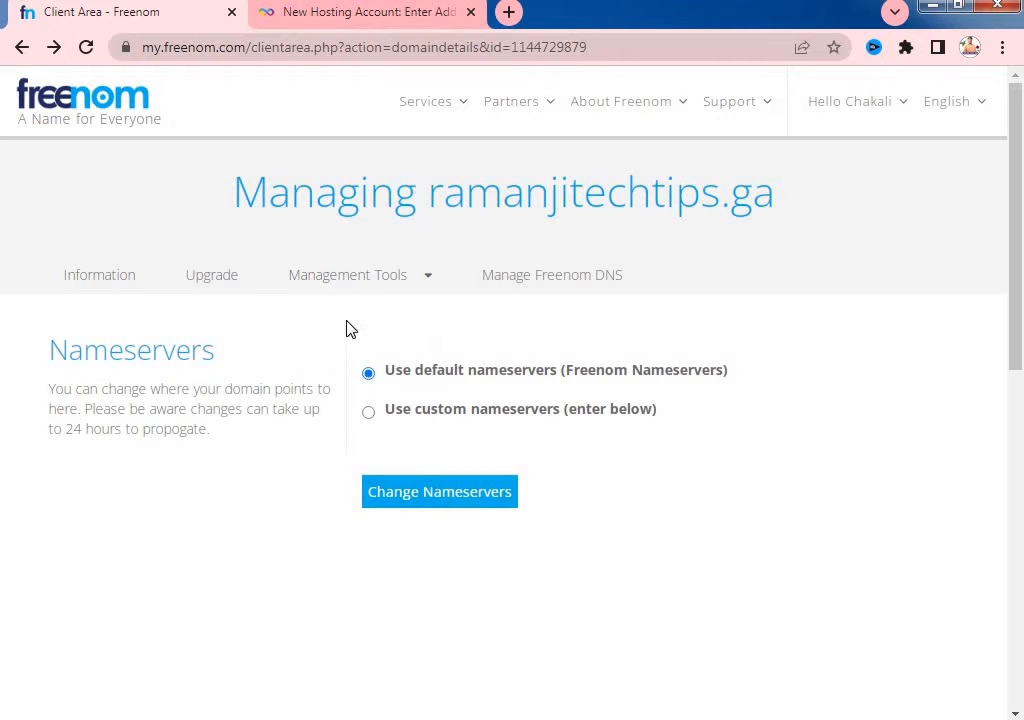
pyautogui.click(377, 420)
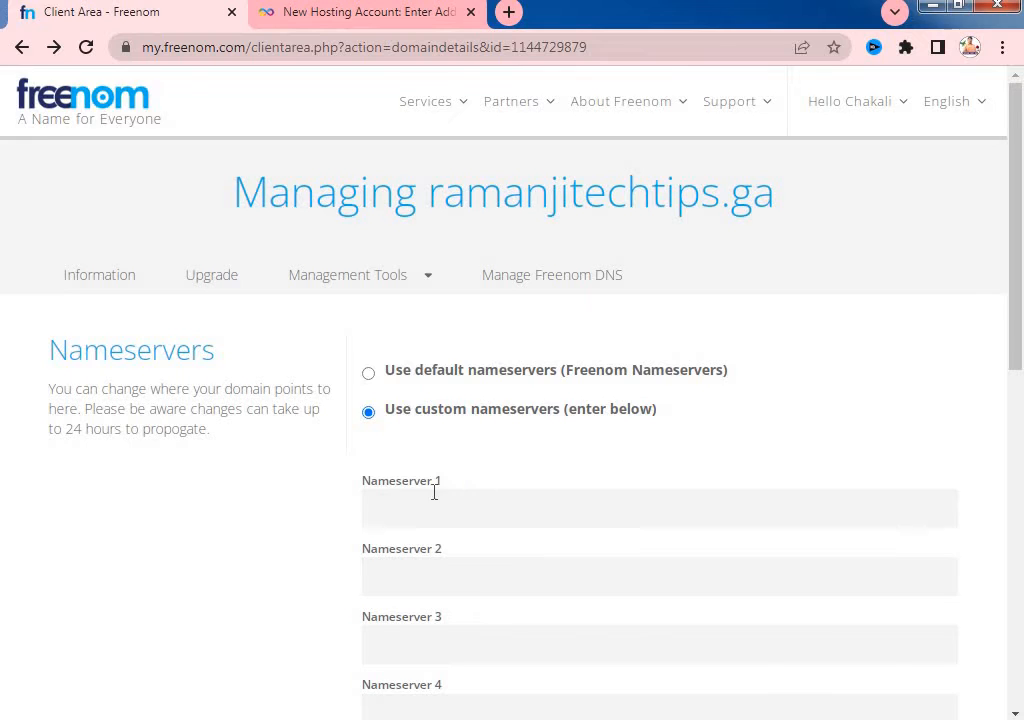
pyautogui.scroll(-1, 420, 450)
pyautogui.click(401, 413)
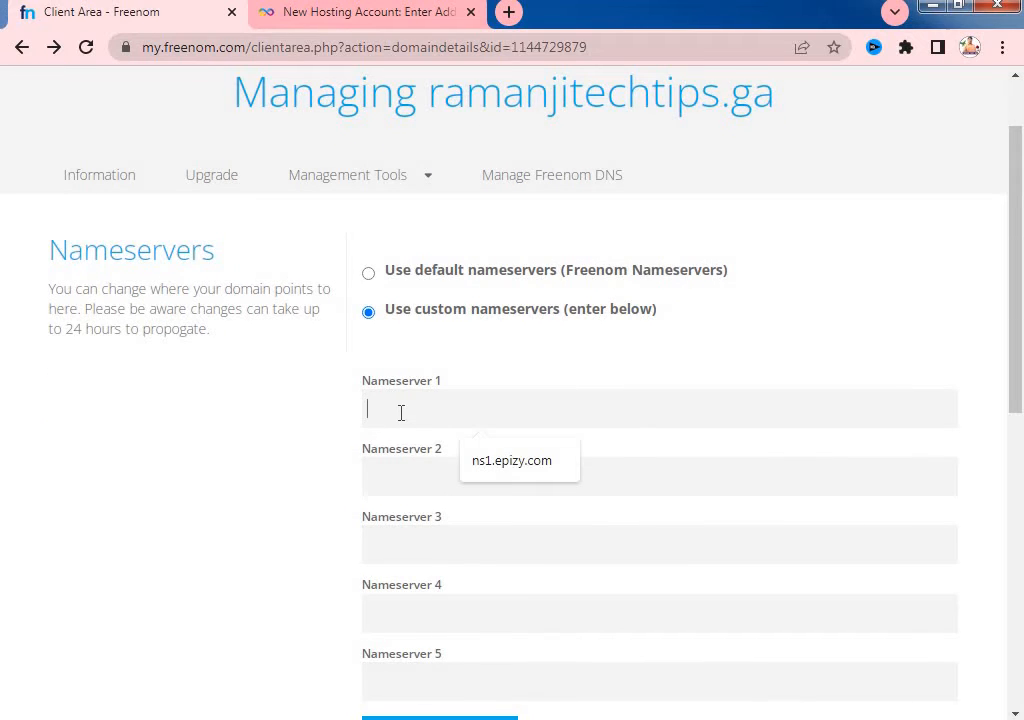
pyautogui.hotkey('ctrl', 'v')
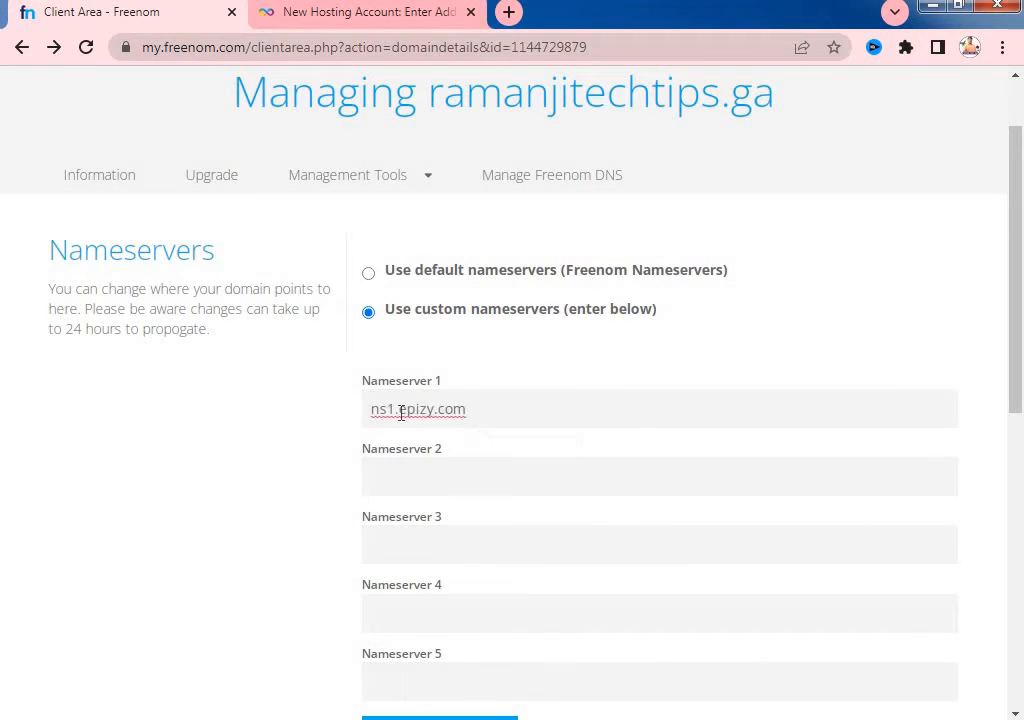
pyautogui.click(386, 477)
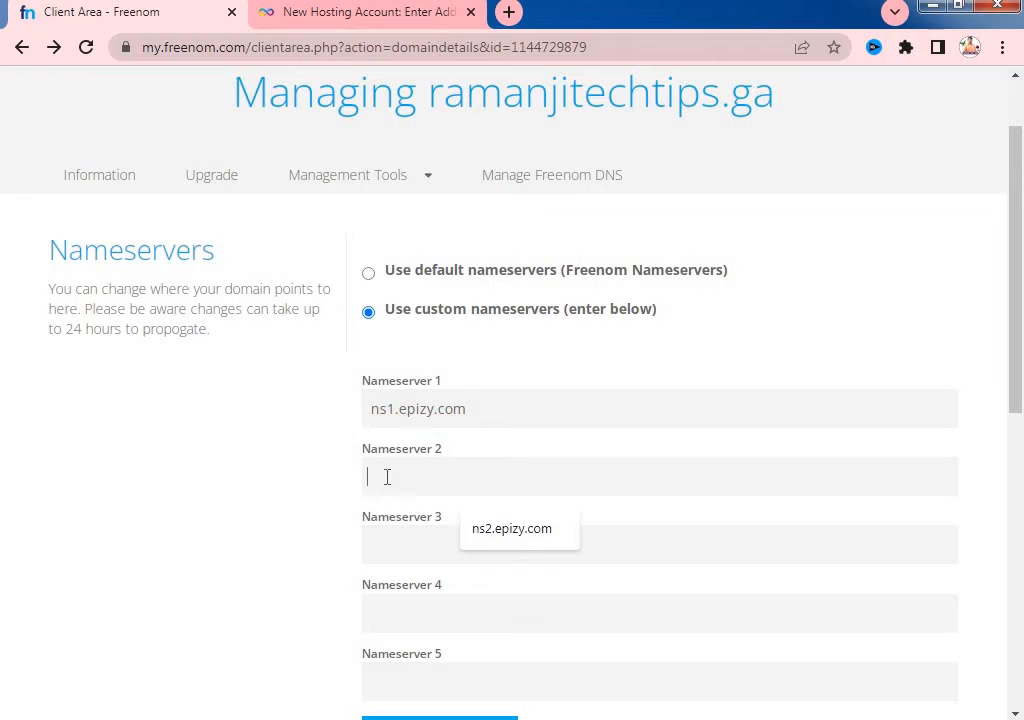
pyautogui.click(446, 24)
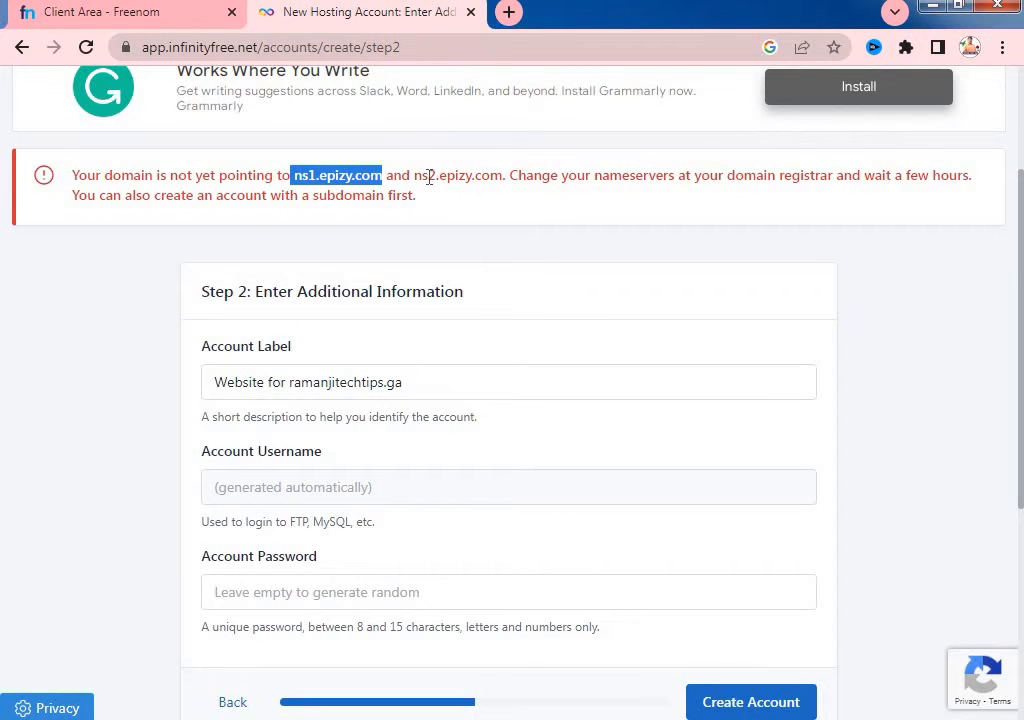
# - Copy ns2.epizy.com from InfinityFree's warning and return to Freenom's nameserver form
pyautogui.moveTo(415, 177); pyautogui.dragTo(489, 180)
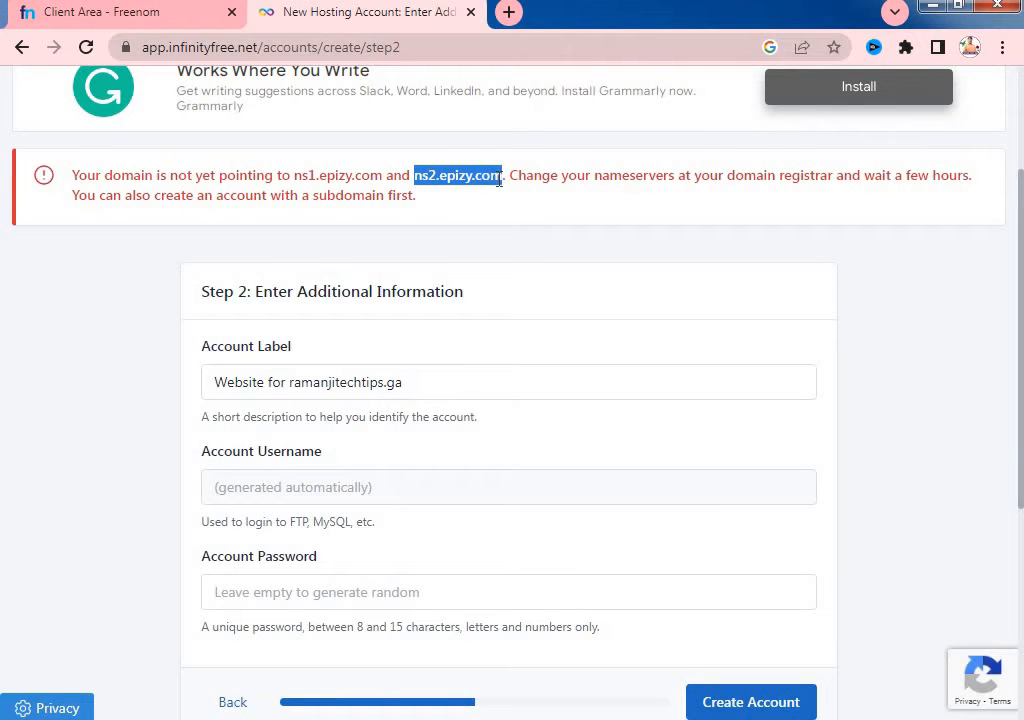
pyautogui.rightClick(493, 180)
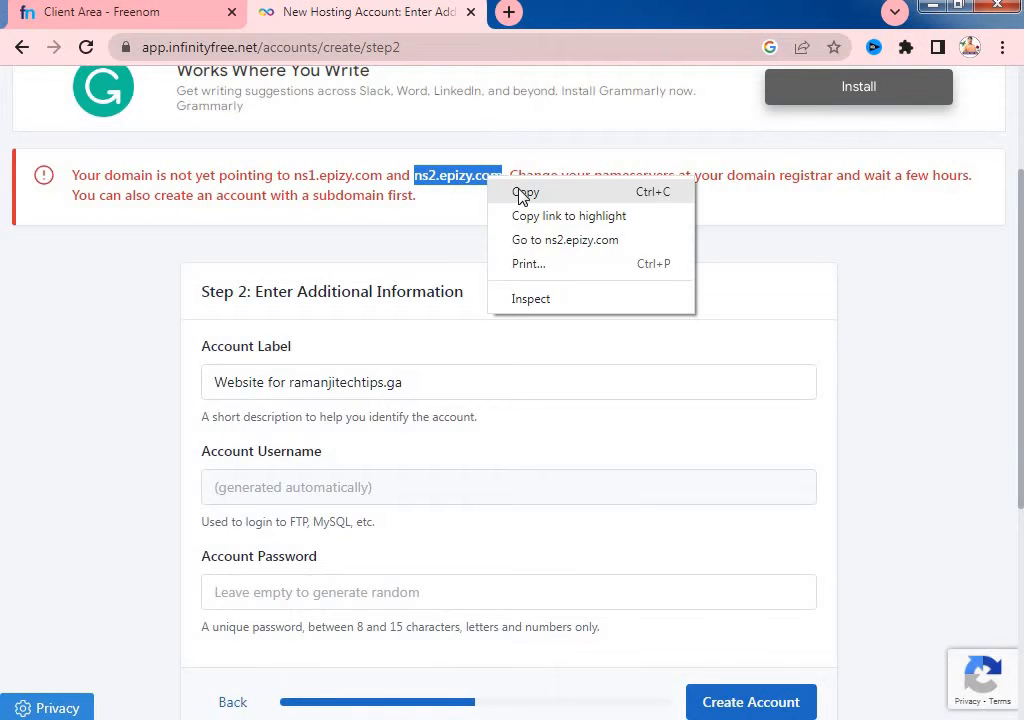
pyautogui.click(520, 192)
pyautogui.click(168, 14)
# - Paste ns2.epizy.com as Nameserver 2 and save the custom nameservers for ramanjitechtips.ga
pyautogui.scroll(-2, 407, 497)
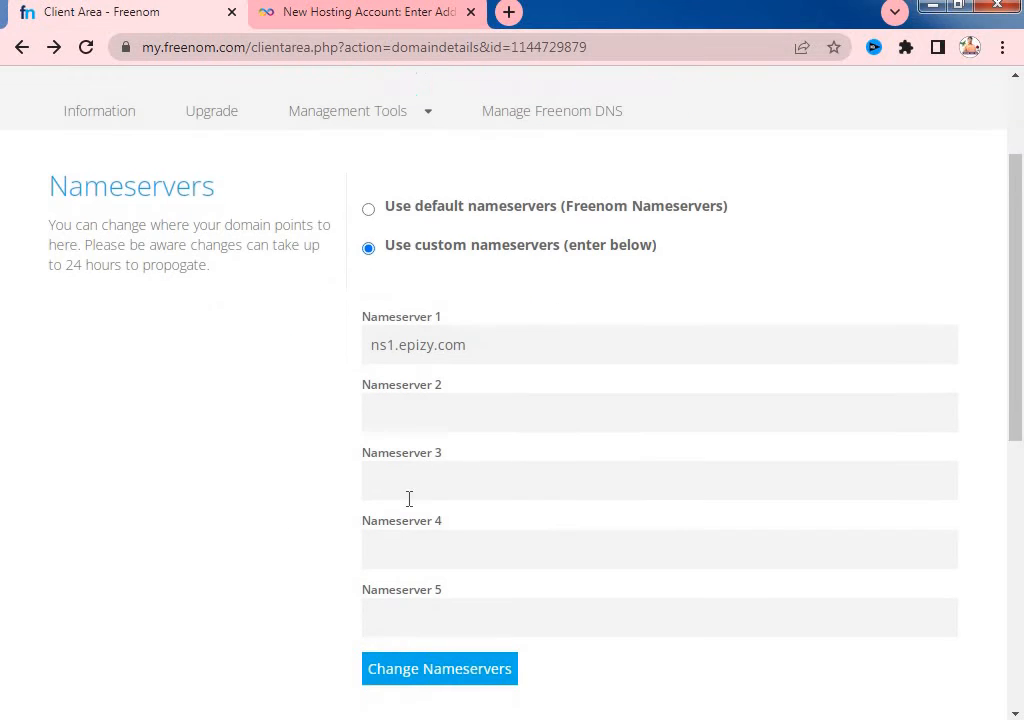
pyautogui.click(401, 377)
pyautogui.rightClick(405, 378)
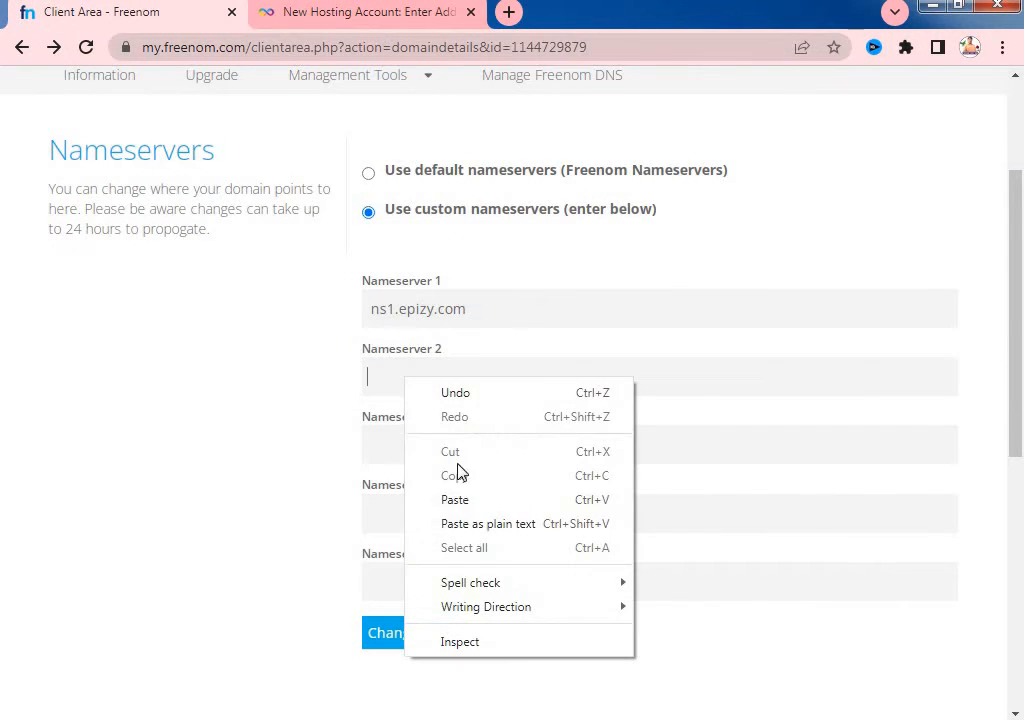
pyautogui.click(451, 500)
pyautogui.scroll(-2, 409, 622)
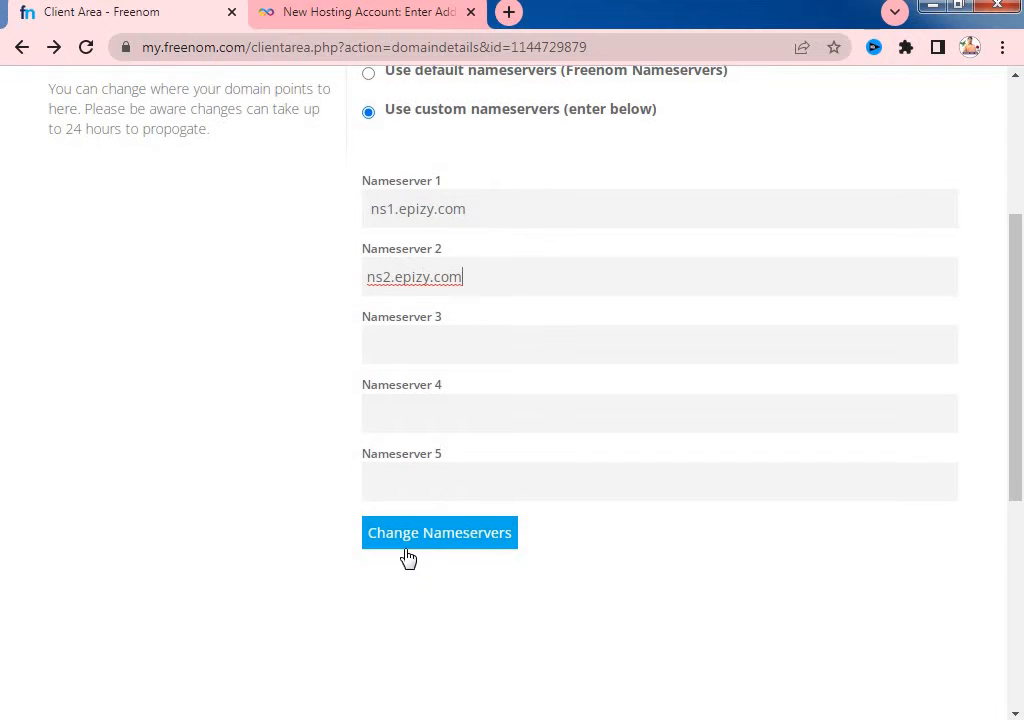
pyautogui.click(425, 541)
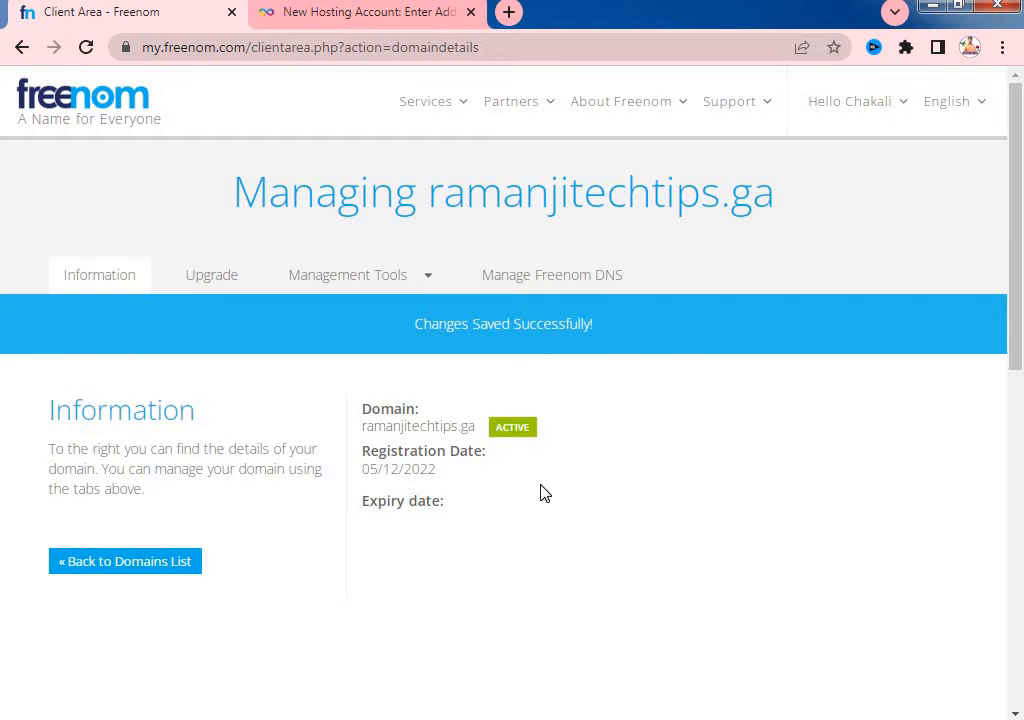
# - Back in InfinityFree, submit the ramanjitechtips.ga hosting account, resubmitting after the nameserver warning page
pyautogui.click(345, 13)
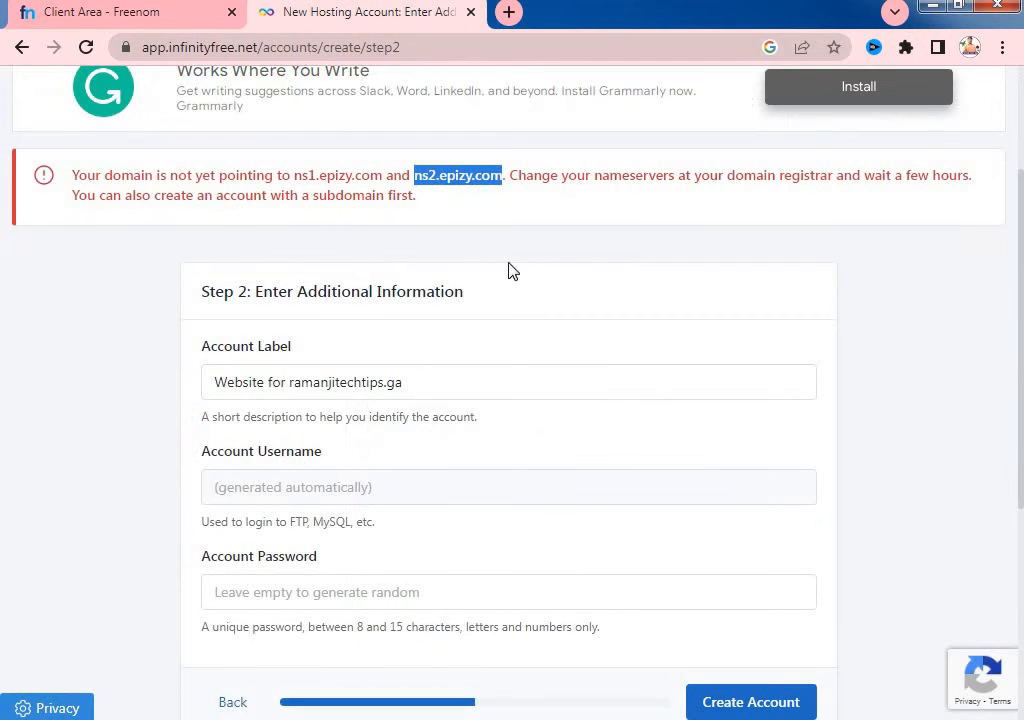
pyautogui.scroll(-3, 546, 345)
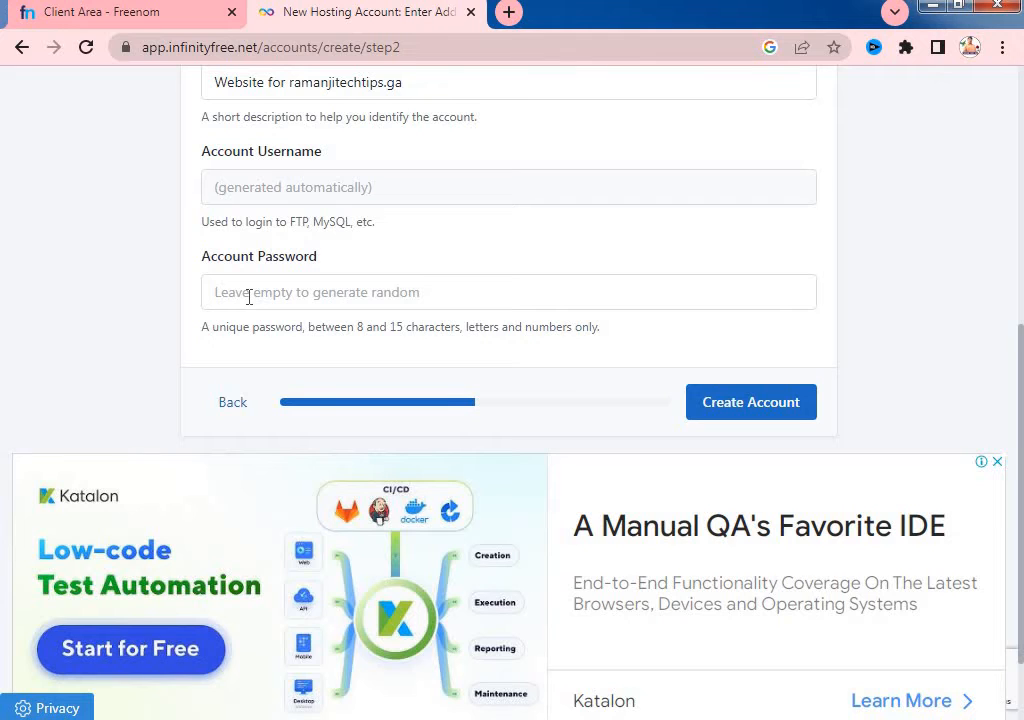
pyautogui.click(754, 404)
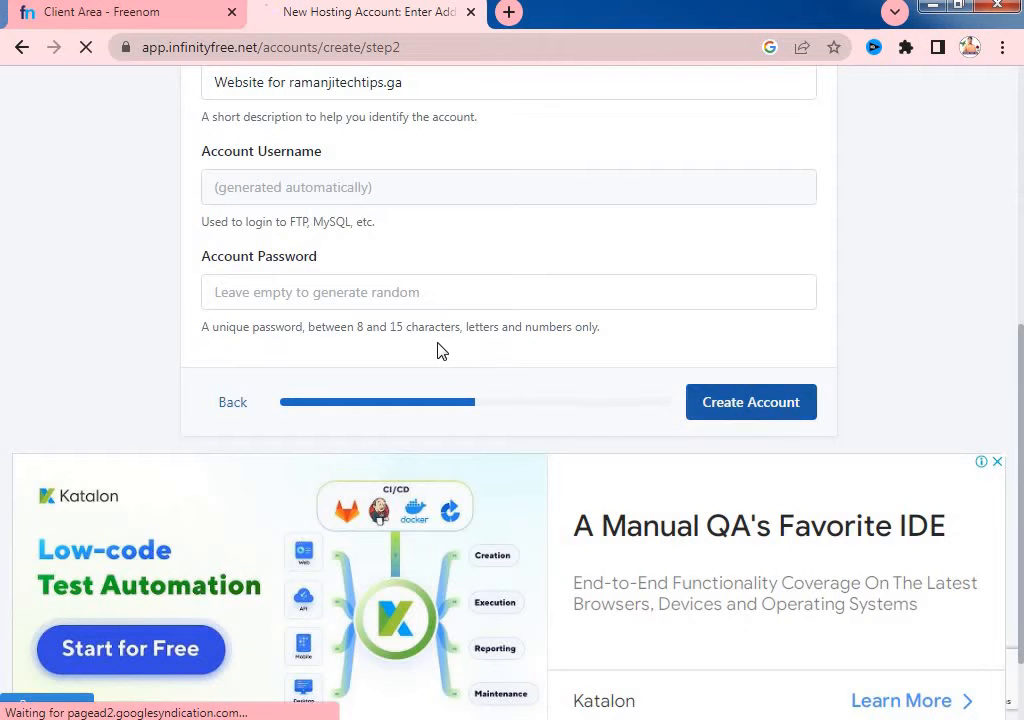
pyautogui.scroll(2, 437, 347)
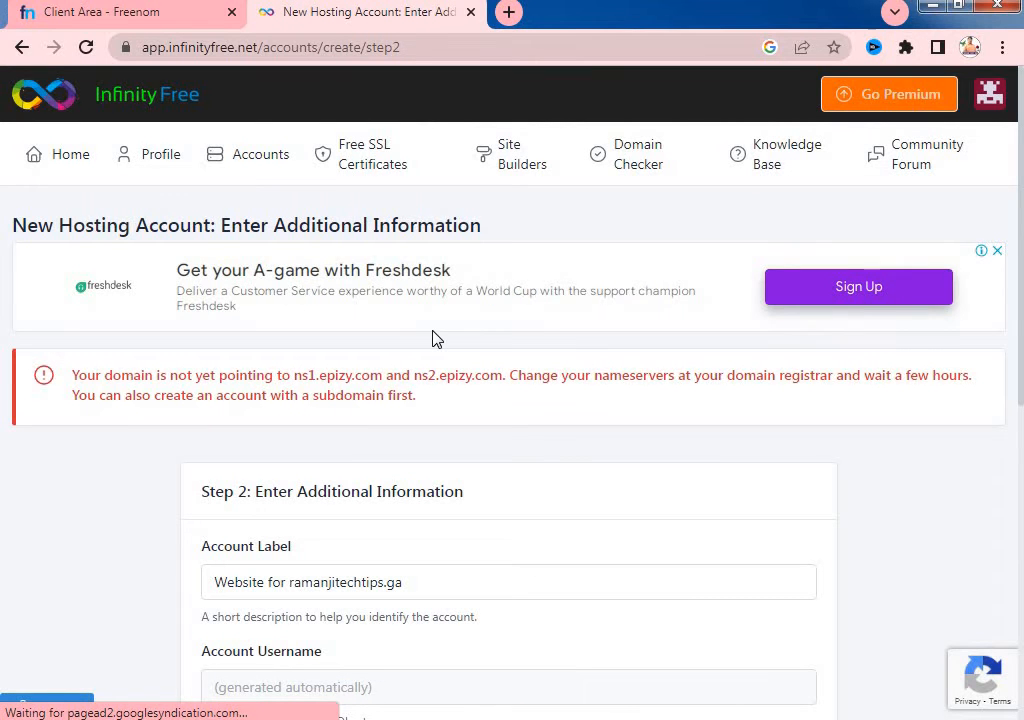
pyautogui.scroll(-2, 578, 477)
pyautogui.scroll(-3, 578, 477)
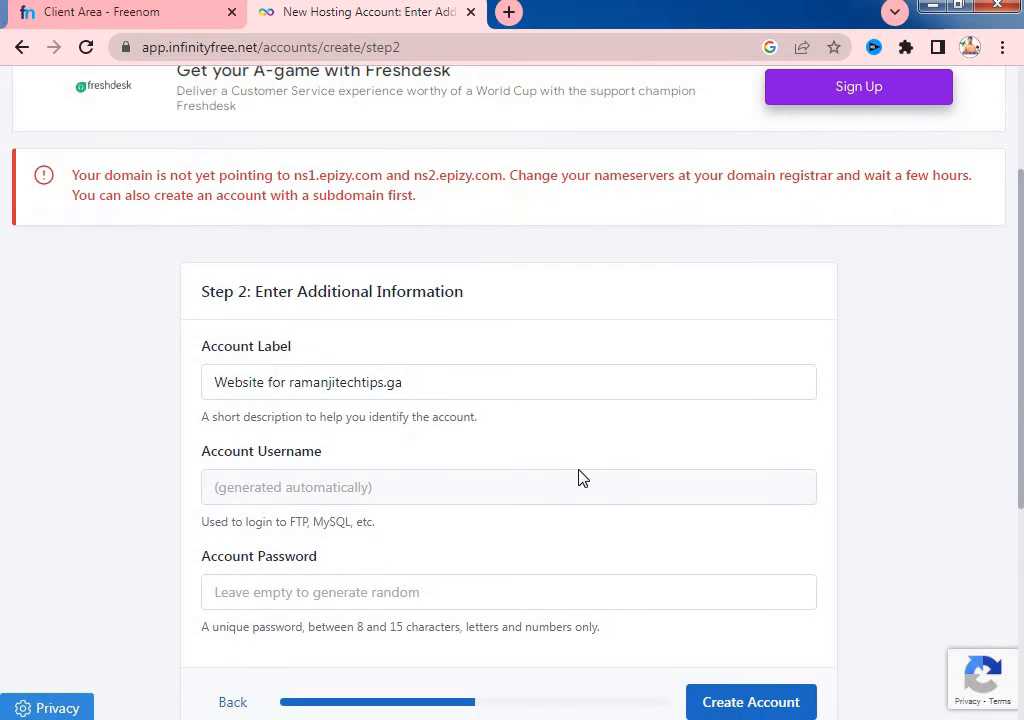
pyautogui.click(735, 517)
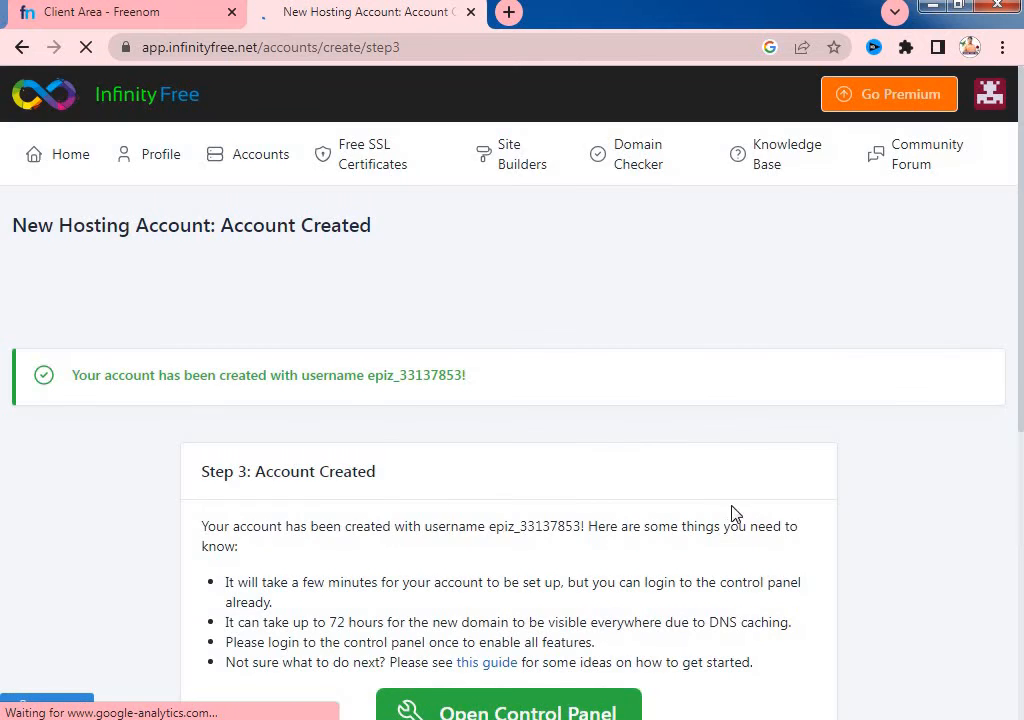
# - From the Account Created page, open the new hosting account's control panel in a new tab
pyautogui.scroll(-3, 731, 516)
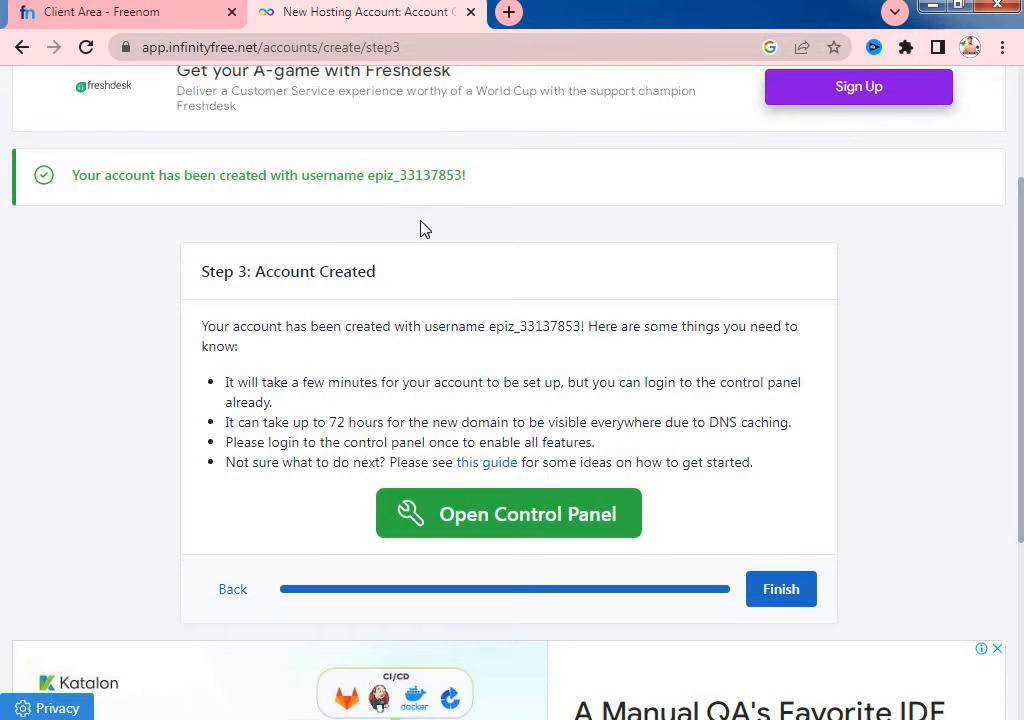
pyautogui.scroll(-1, 428, 449)
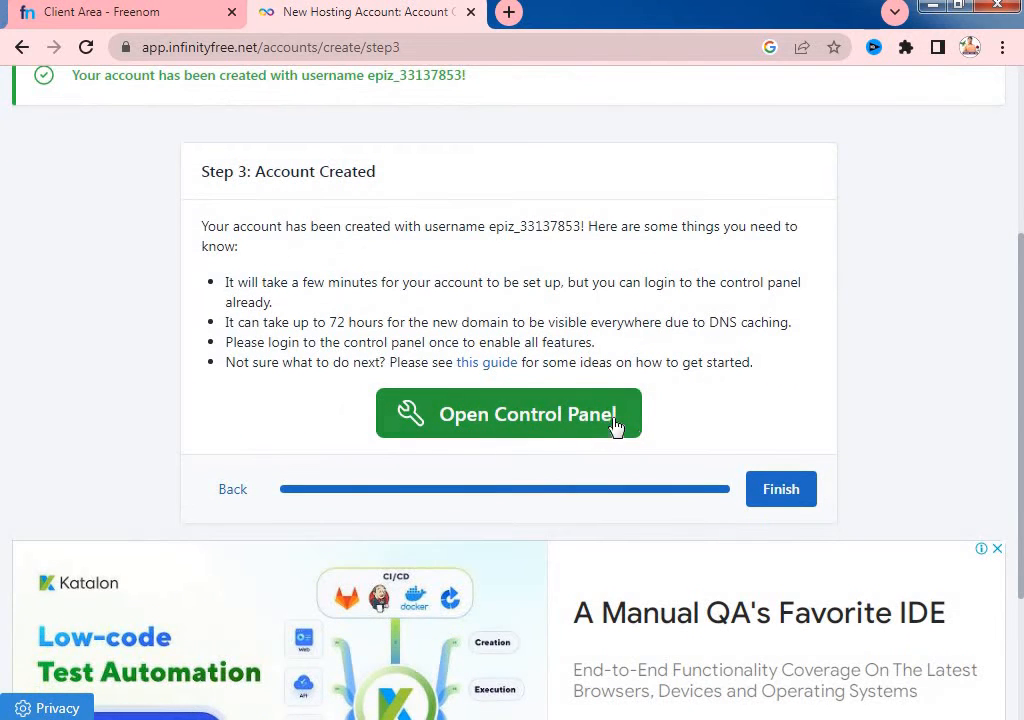
pyautogui.click(491, 430)
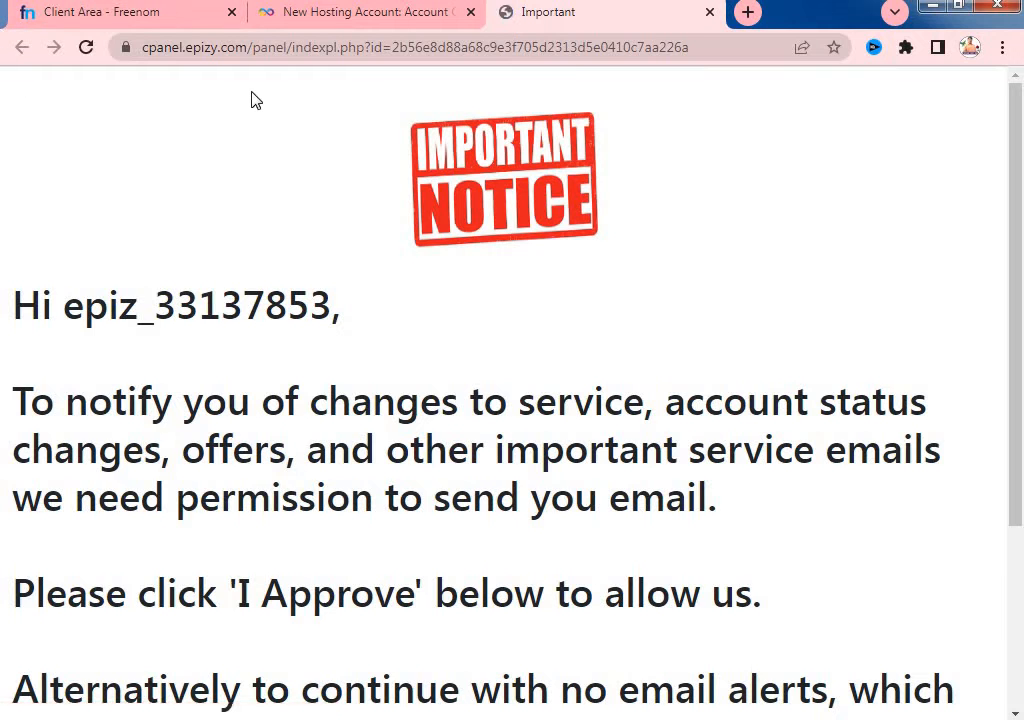
# - Approve the Important Notice about service emails to load the control panel dashboard
pyautogui.scroll(-3, 464, 393)
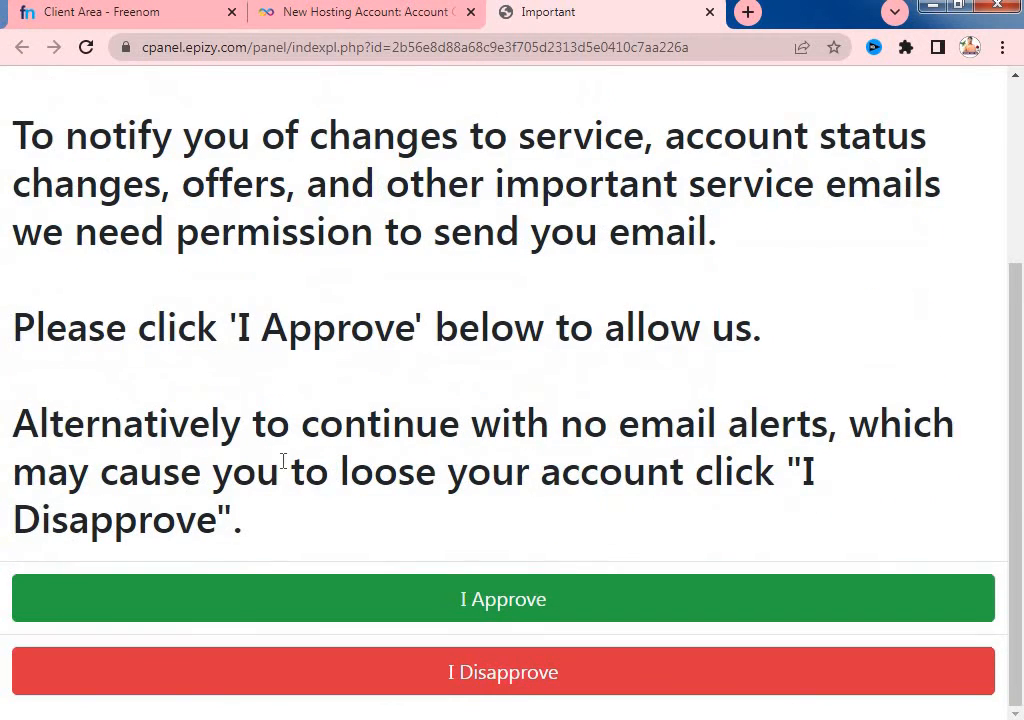
pyautogui.click(531, 614)
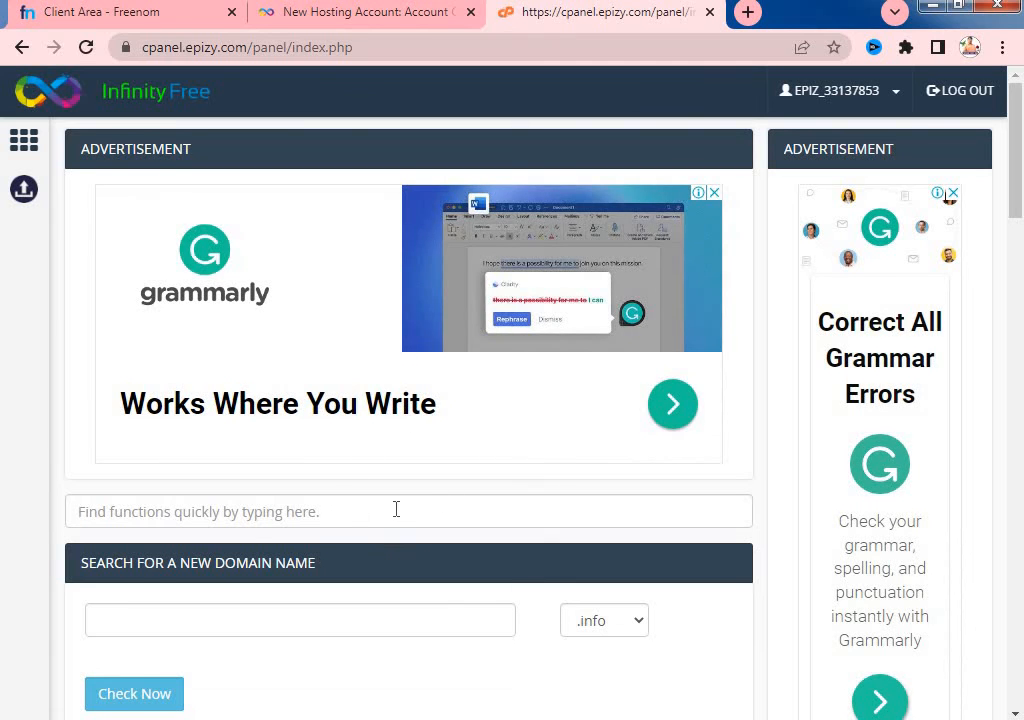
pyautogui.scroll(-3, 396, 512)
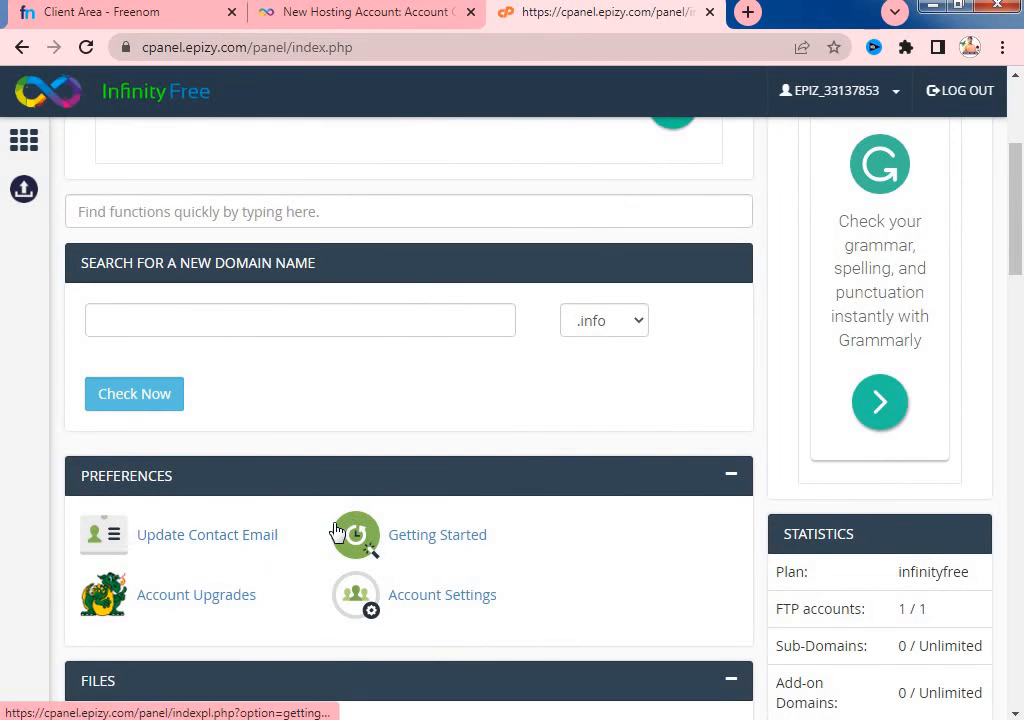
pyautogui.scroll(-2, 330, 530)
pyautogui.scroll(-2, 350, 560)
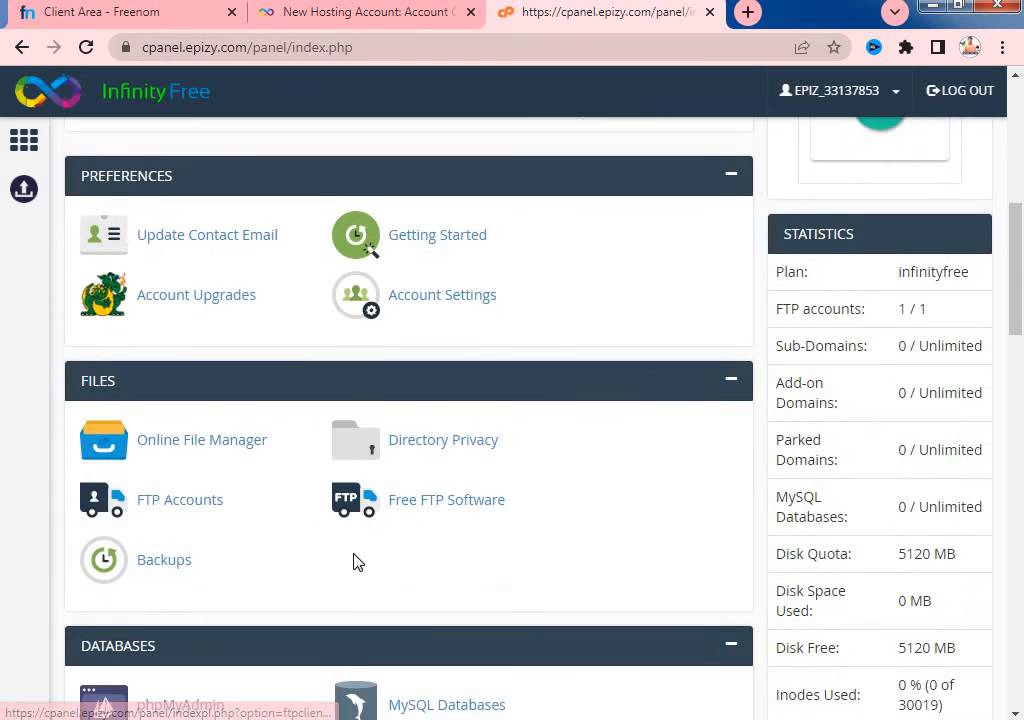
pyautogui.scroll(-5, 330, 568)
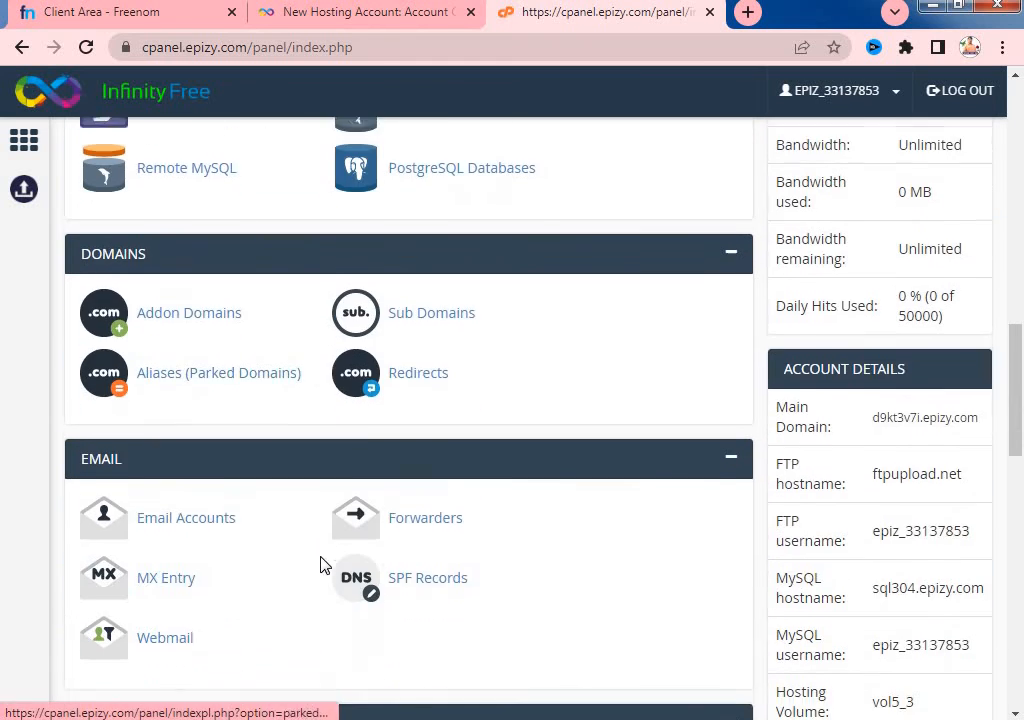
pyautogui.scroll(-2, 240, 517)
pyautogui.scroll(-5, 290, 540)
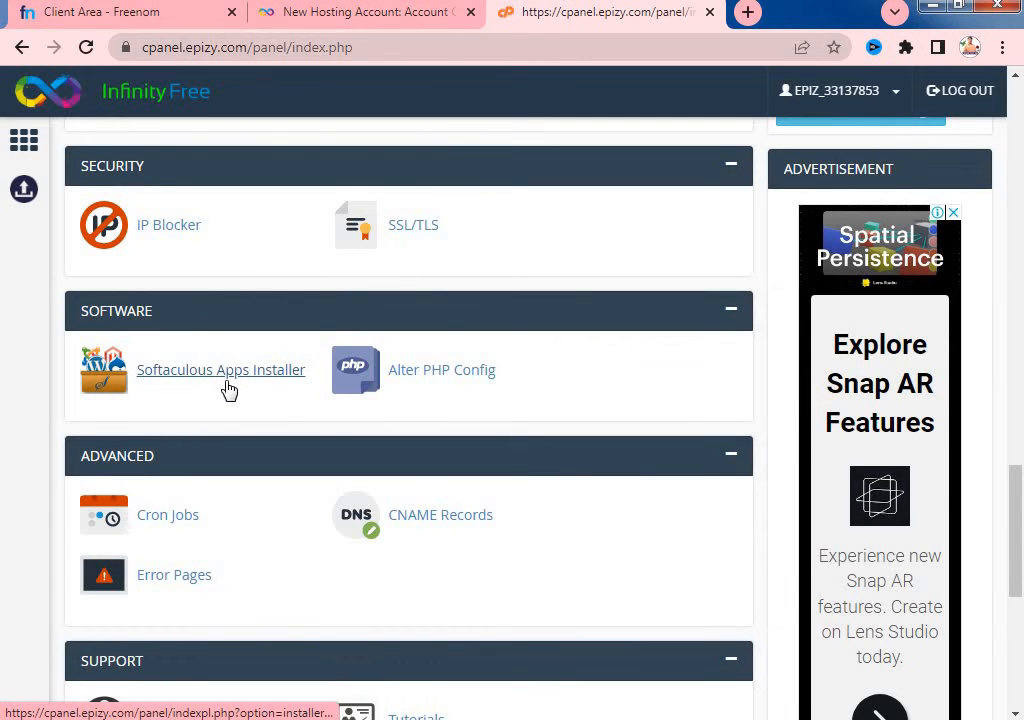
pyautogui.click(288, 380)
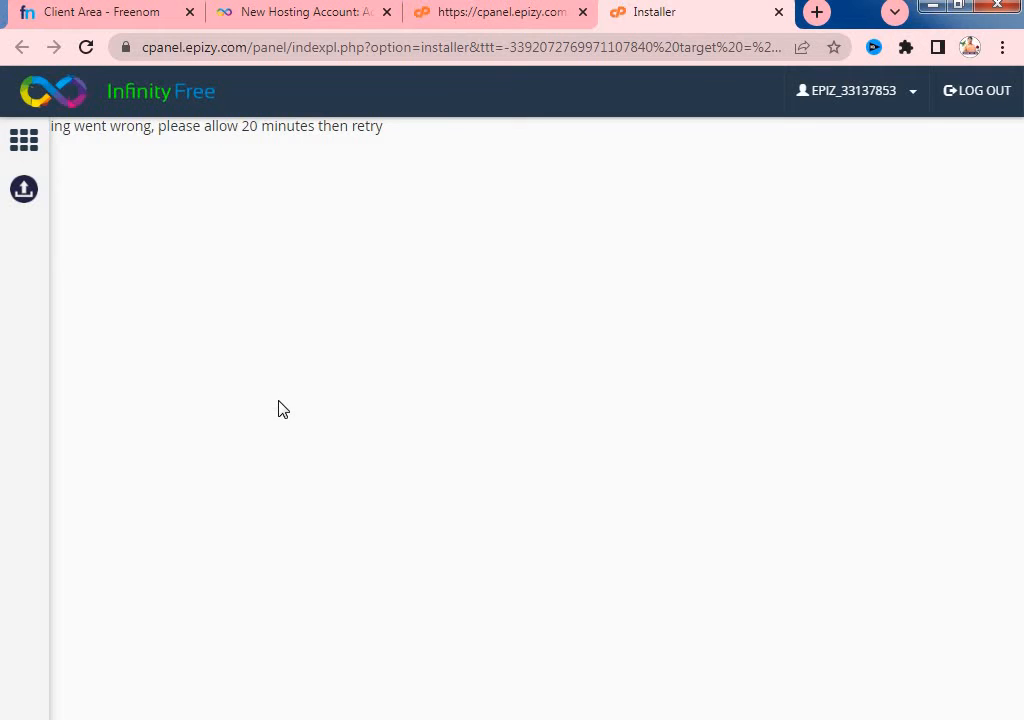
pyautogui.click(86, 47)
pyautogui.click(495, 20)
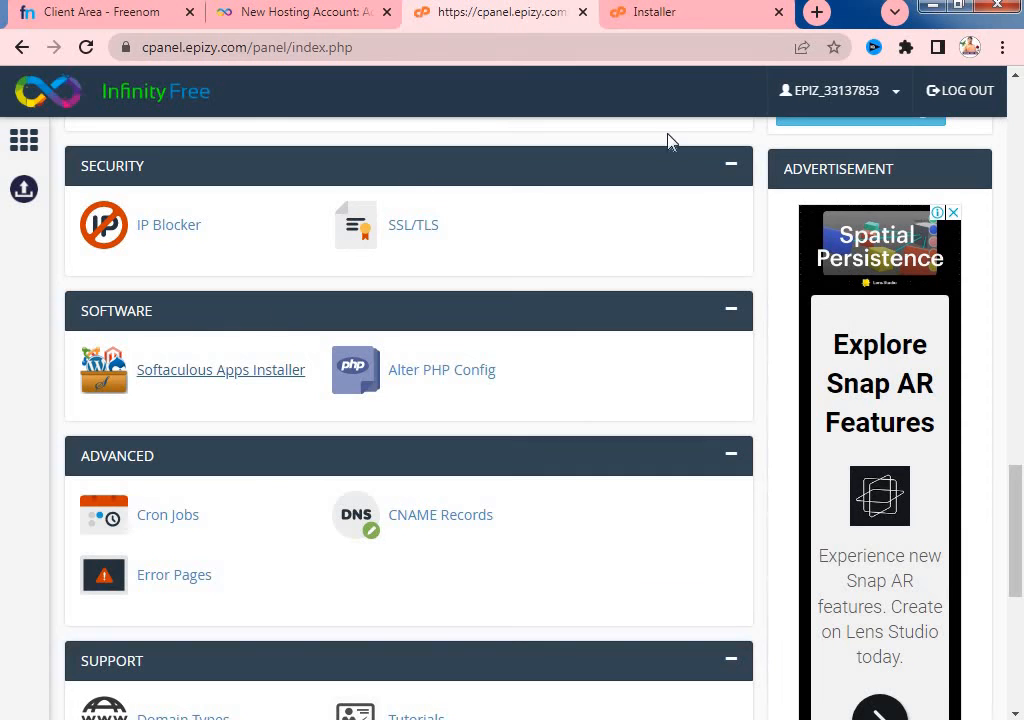
pyautogui.click(778, 11)
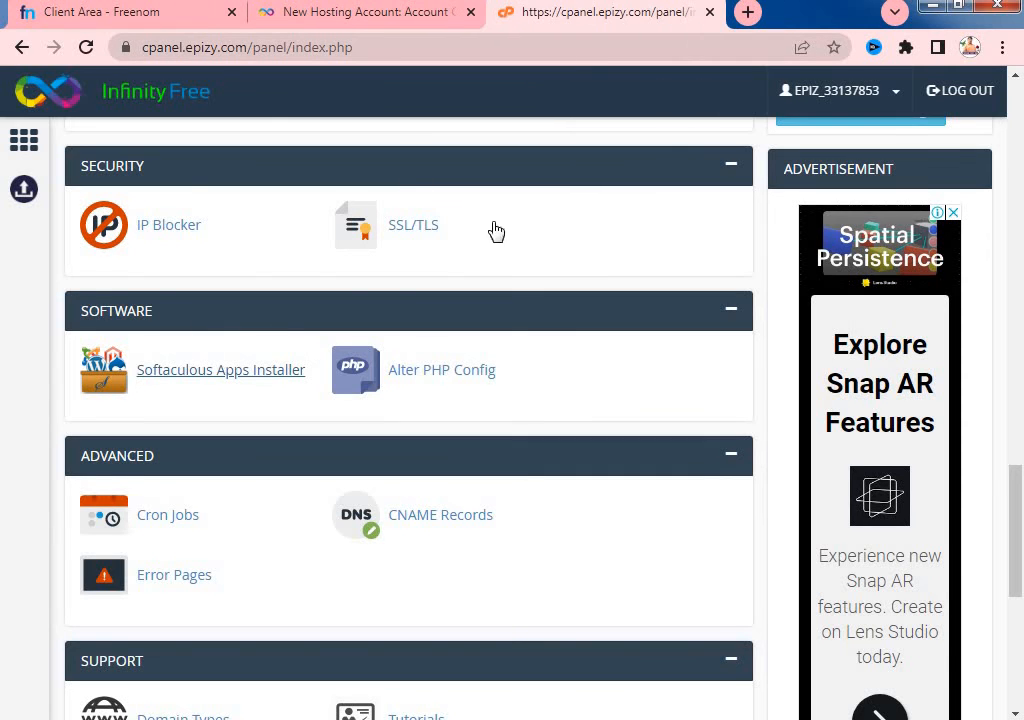
pyautogui.click(229, 376)
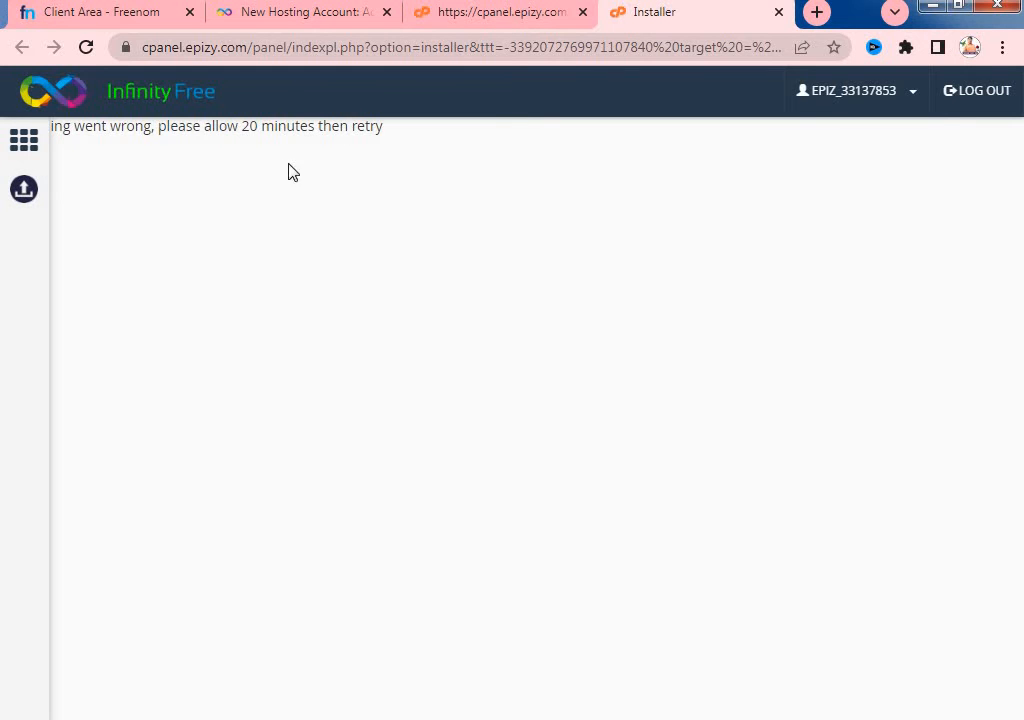
pyautogui.click(537, 16)
pyautogui.scroll(2, 274, 400)
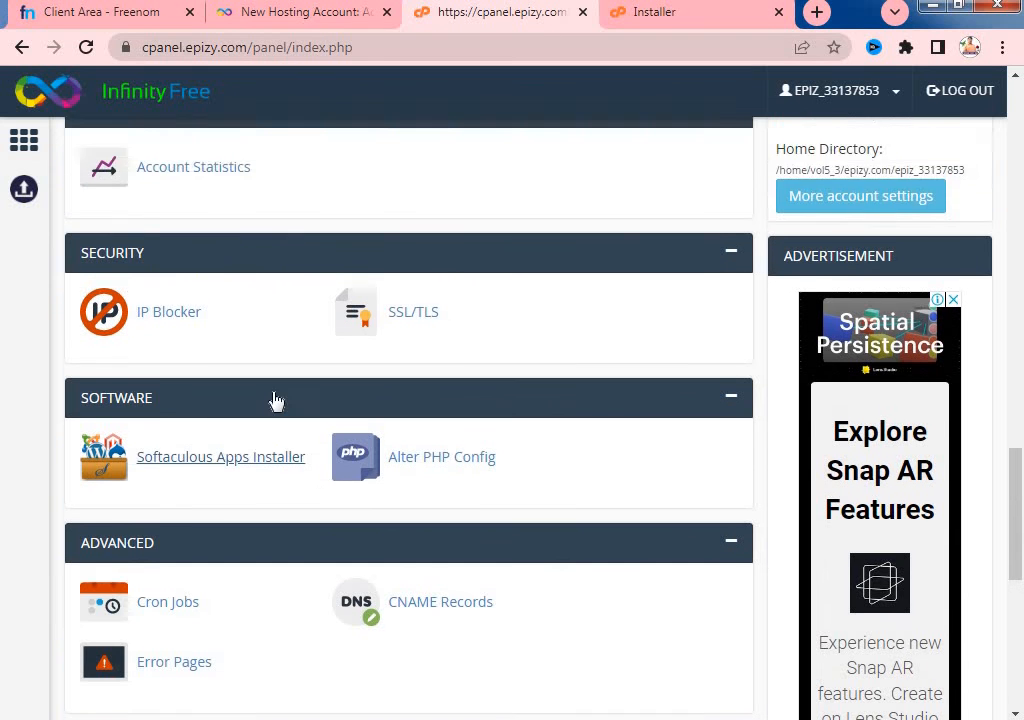
pyautogui.click(86, 48)
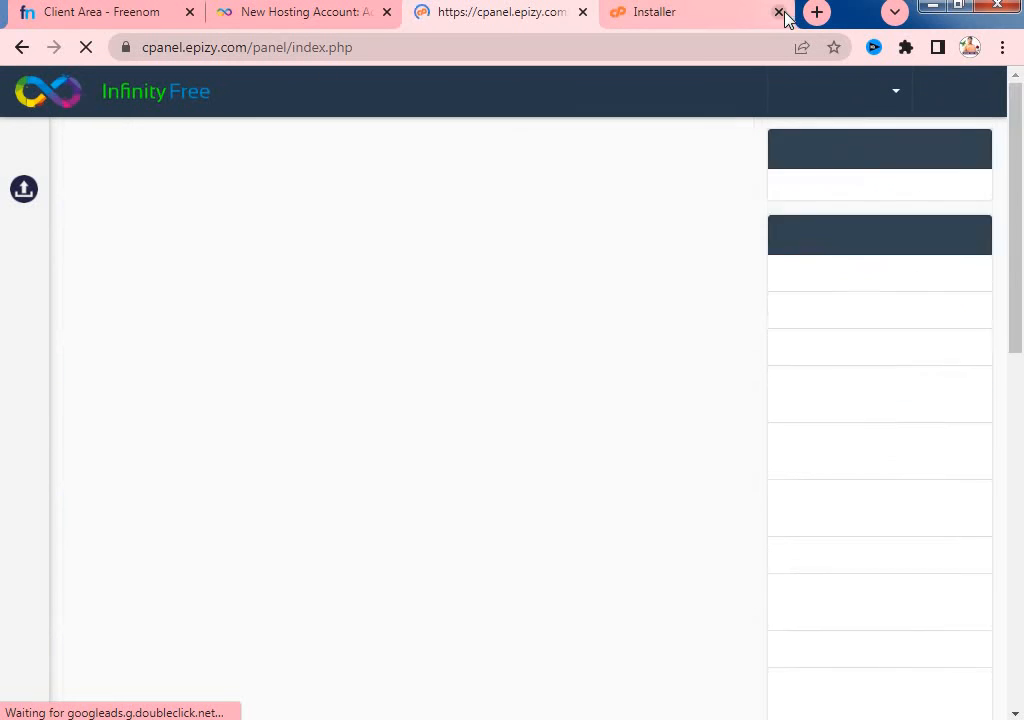
pyautogui.click(779, 12)
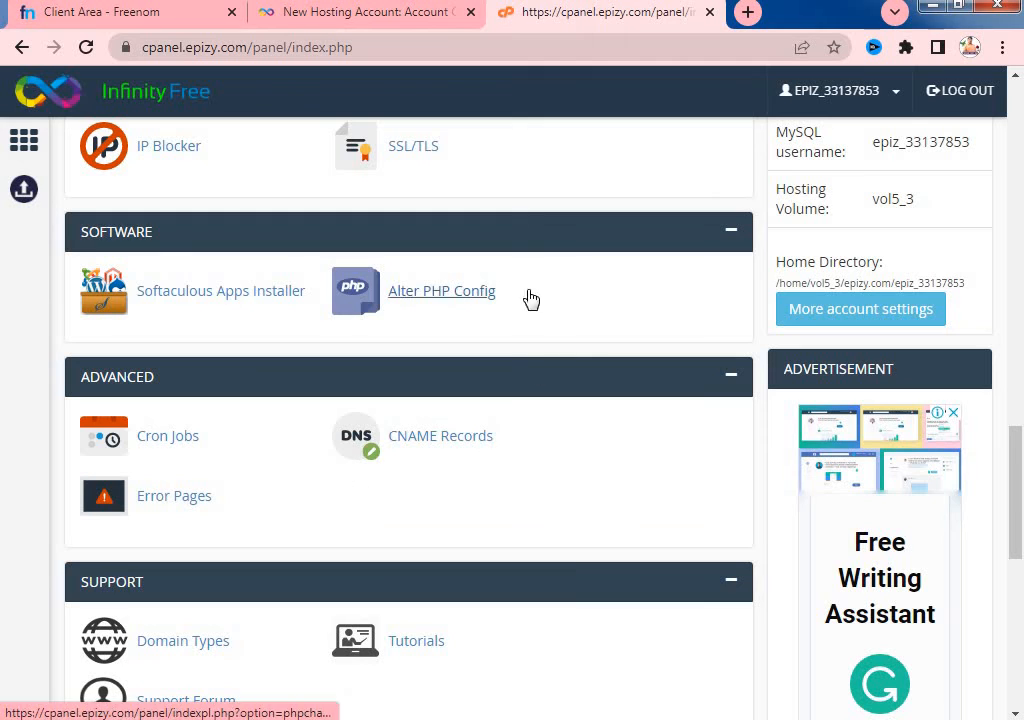
pyautogui.click(232, 292)
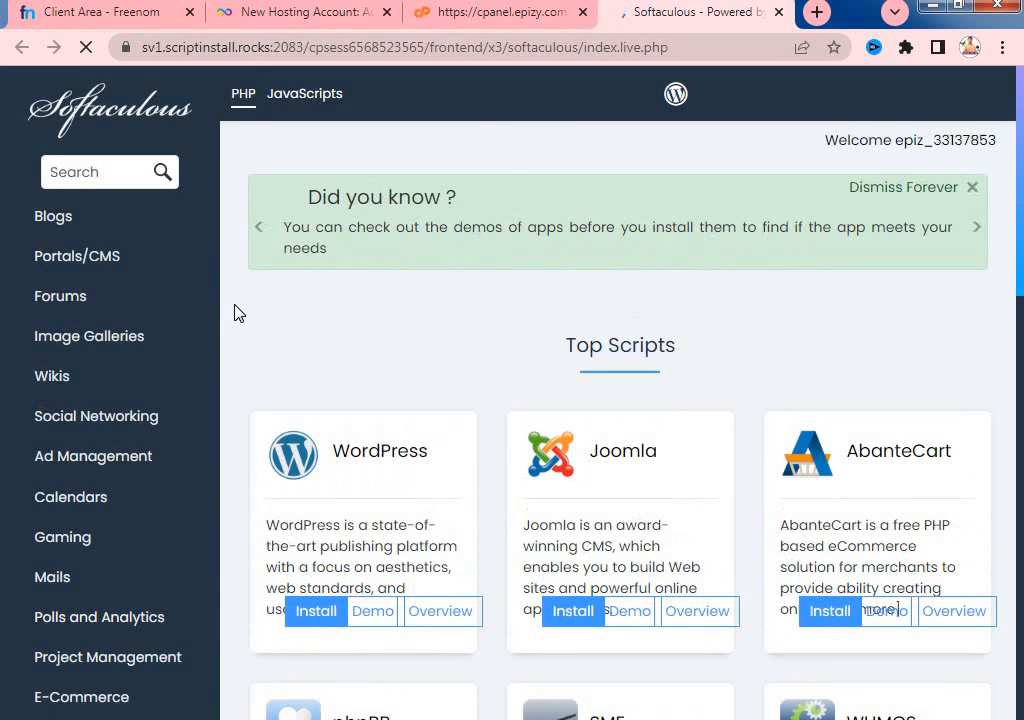
# - Choose Install on the WordPress card to open its form prefilled for ramanjitechtips.ga, version 6.1.1
pyautogui.scroll(-1, 440, 400)
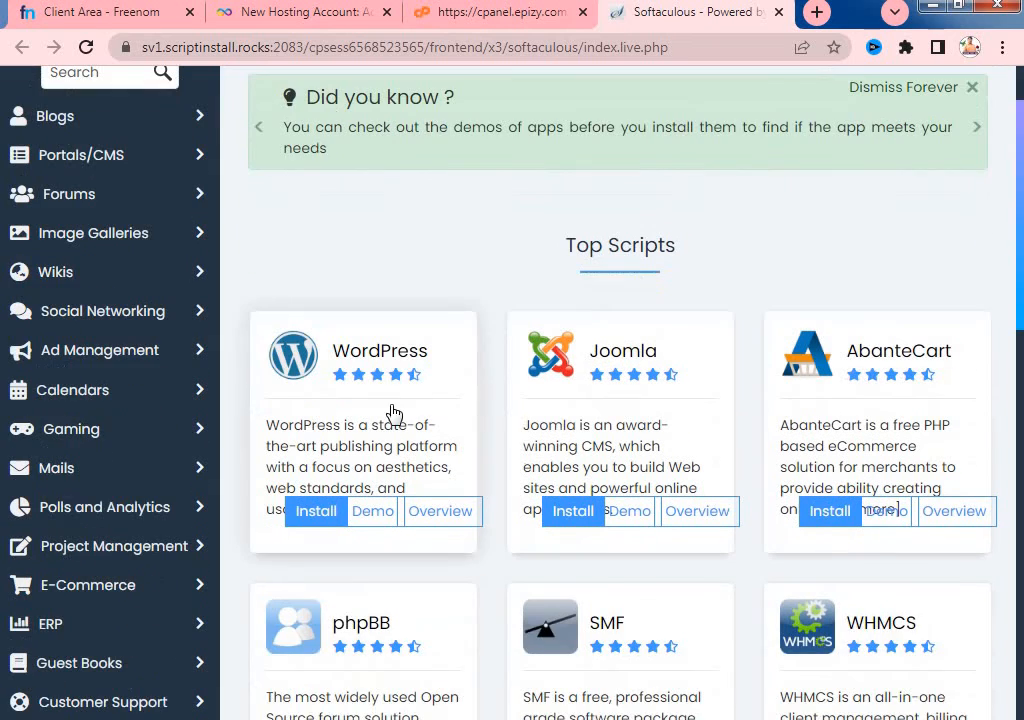
pyautogui.scroll(-2, 400, 560)
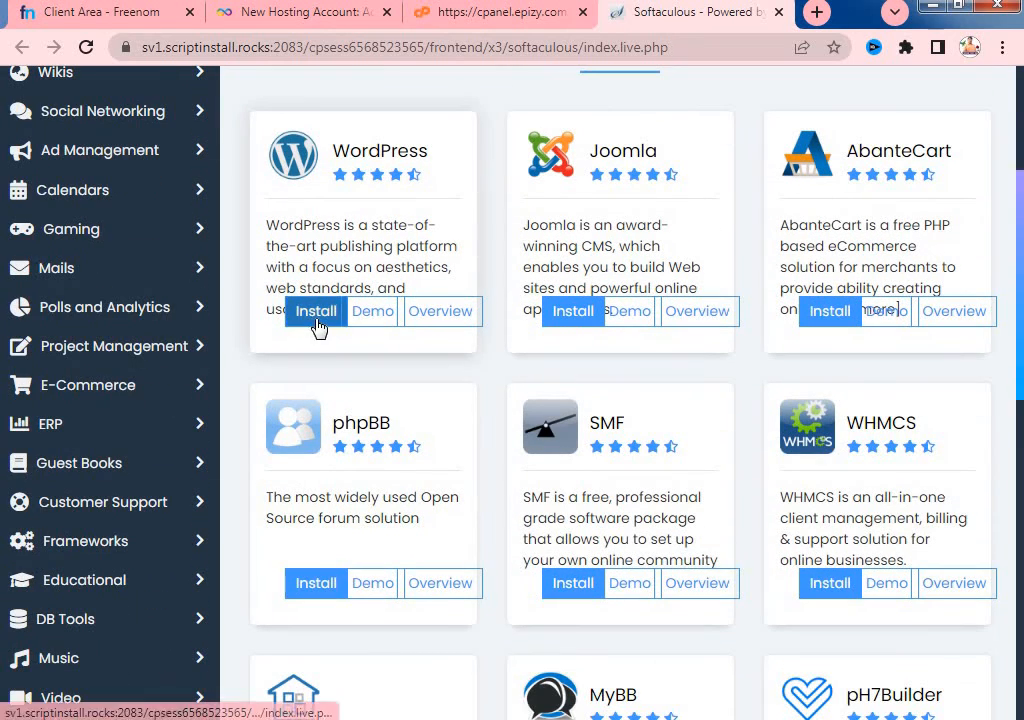
pyautogui.click(316, 316)
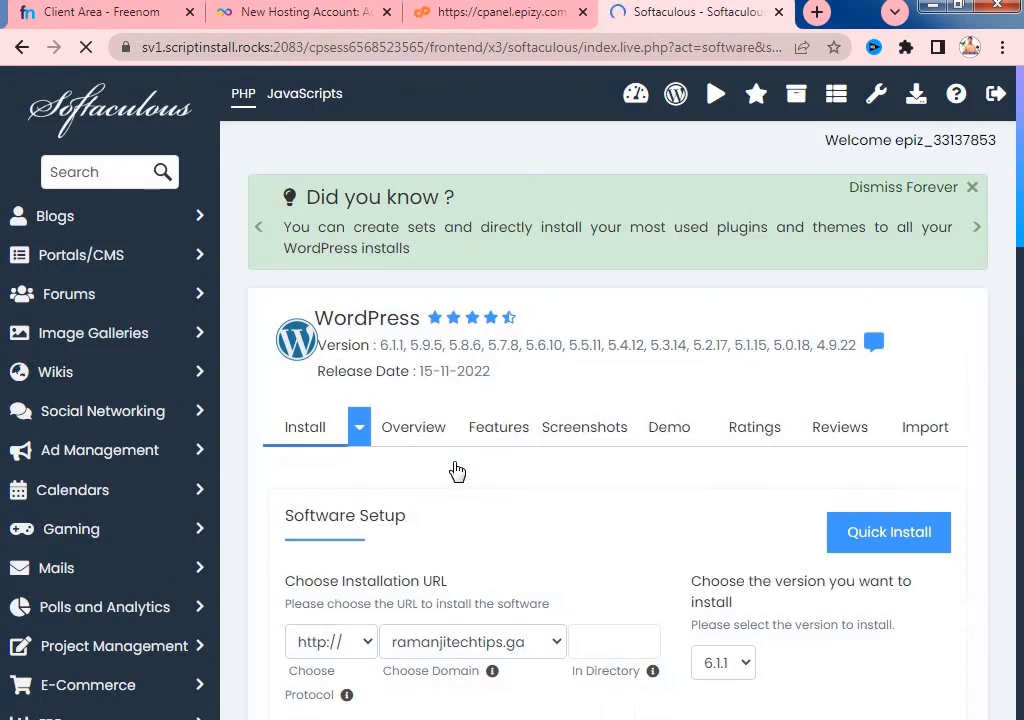
pyautogui.scroll(-3, 510, 462)
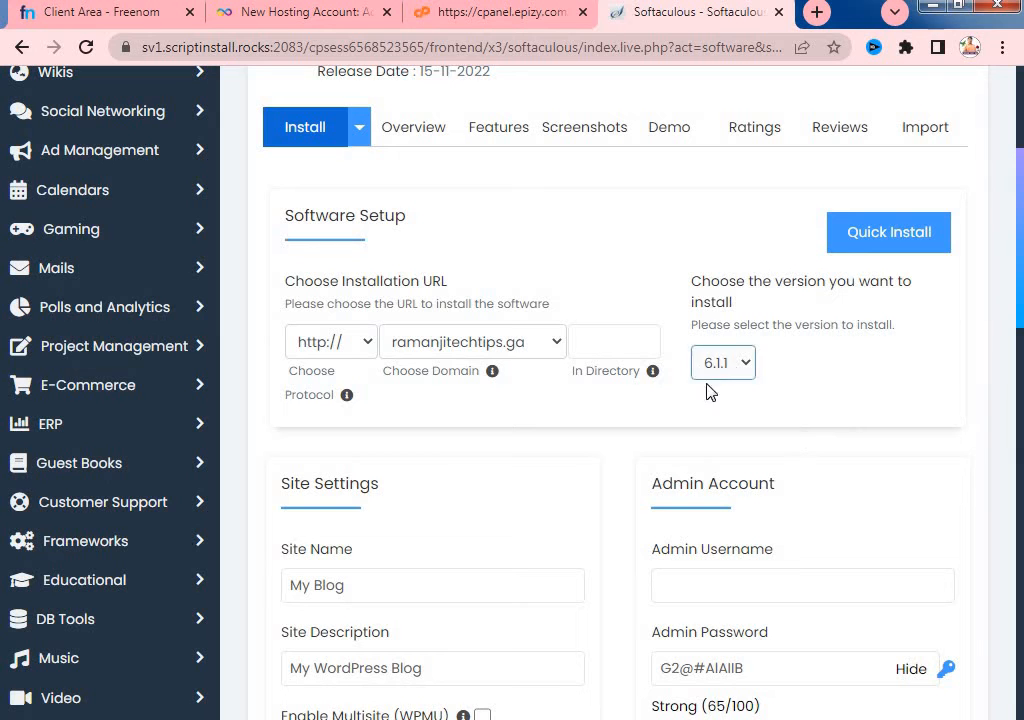
pyautogui.scroll(-3, 770, 395)
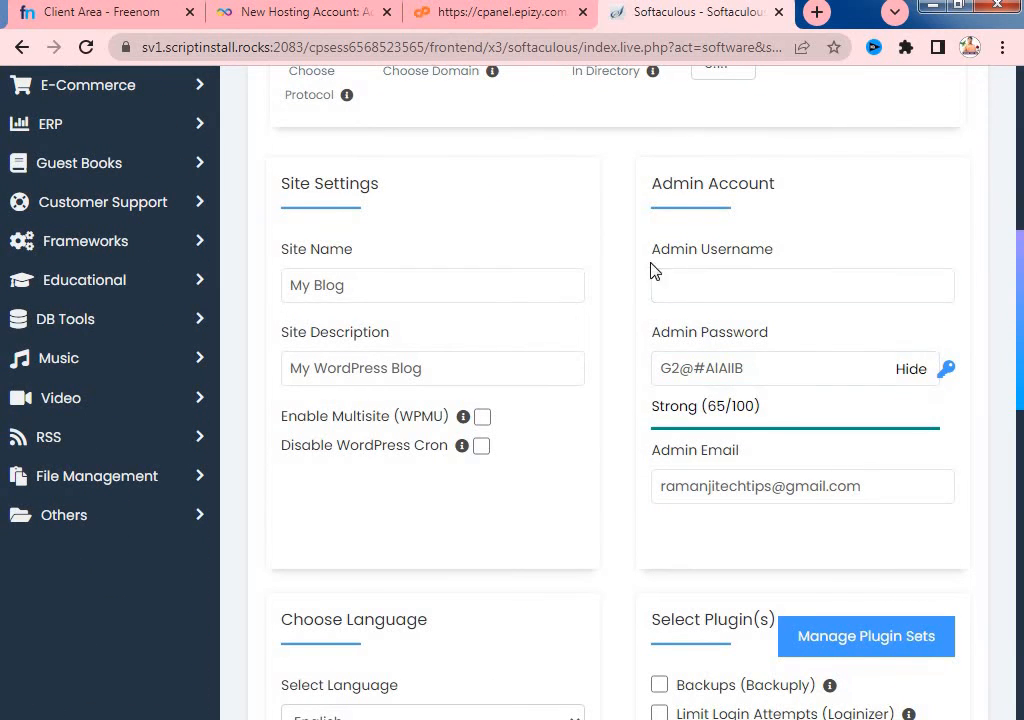
# - Fill the Admin Username field with the browser's autofill suggestion
pyautogui.click(718, 288)
pyautogui.scroll(-1, 713, 293)
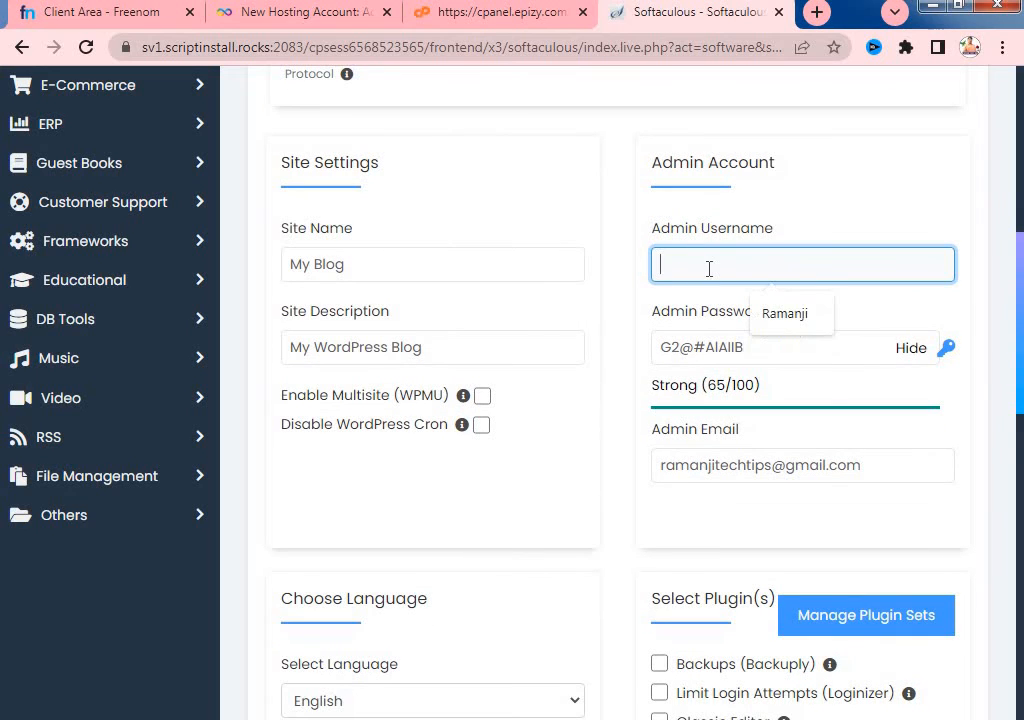
pyautogui.click(782, 320)
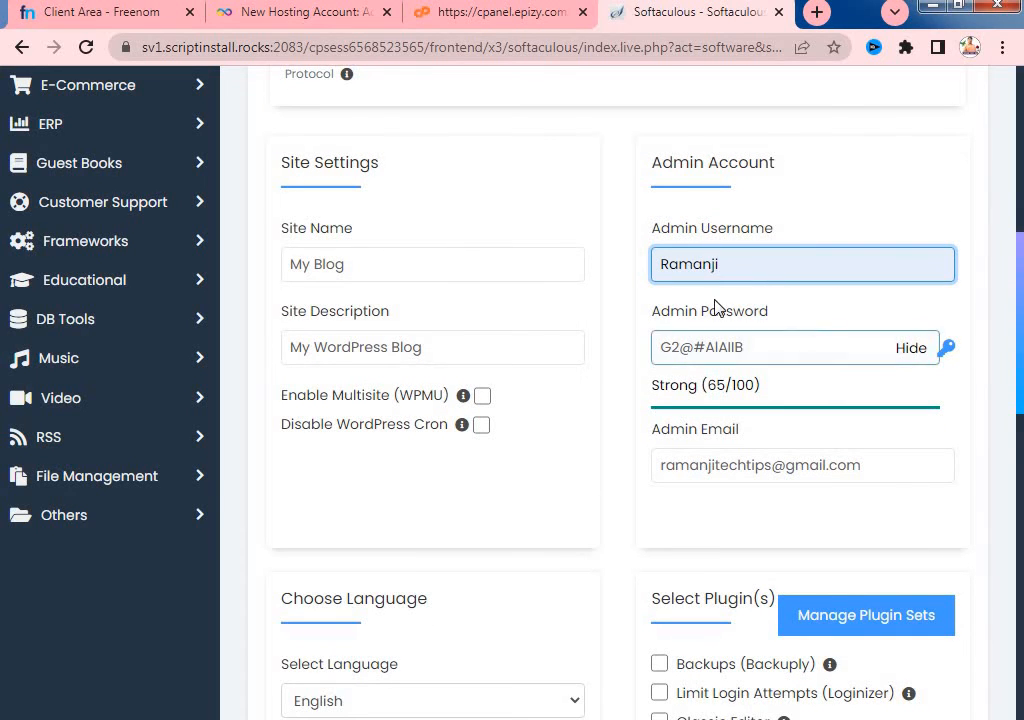
# - Replace the generated admin password with a new password rated Good (52/100)
pyautogui.scroll(1, 751, 356)
pyautogui.click(788, 378)
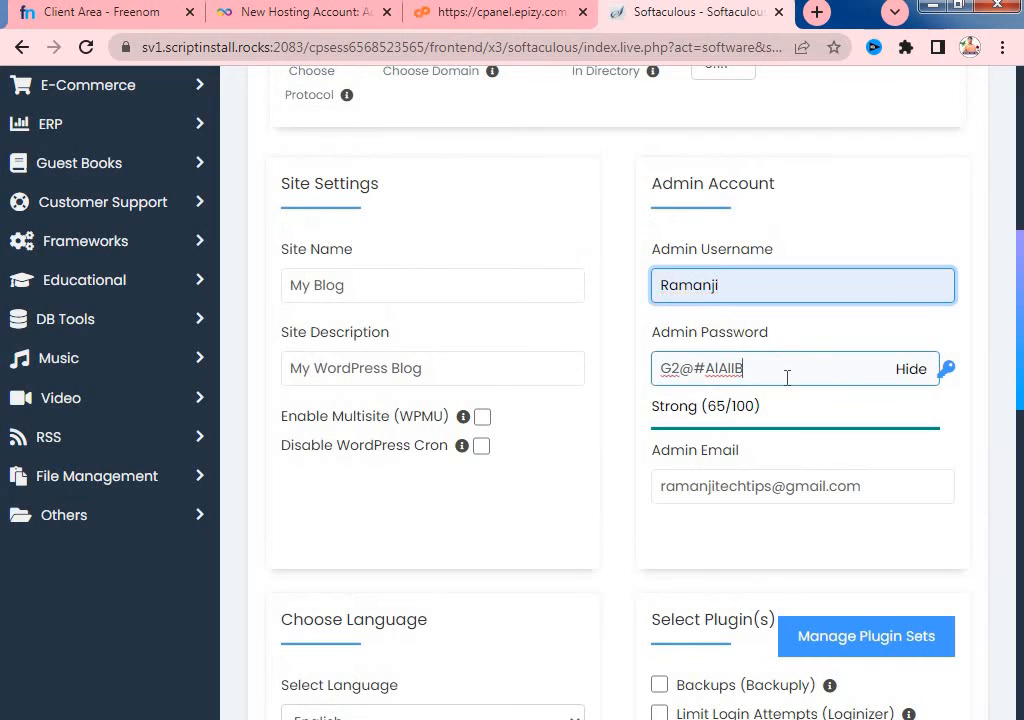
pyautogui.press('BackSpace')
pyautogui.press('BackSpace')
pyautogui.press('BackSpace')
pyautogui.press('BackSpace')
pyautogui.press('BackSpace')
pyautogui.press('BackSpace')
pyautogui.press('BackSpace')
pyautogui.press('BackSpace')
pyautogui.press('BackSpace')
pyautogui.press('BackSpace')
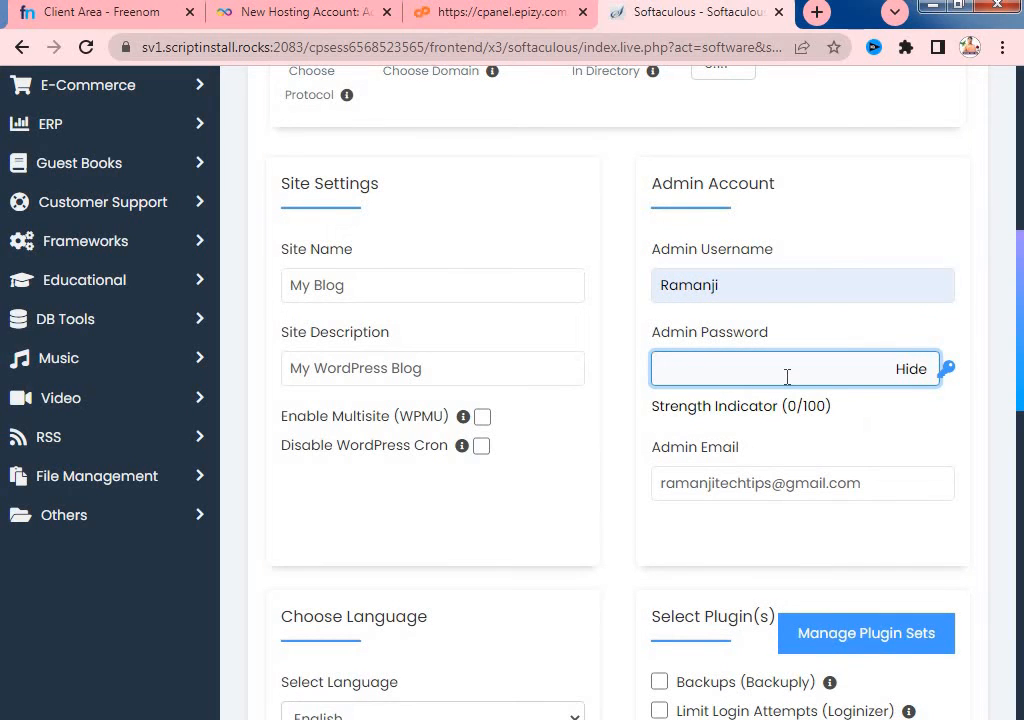
pyautogui.scroll(-1, 788, 378)
pyautogui.write('1')
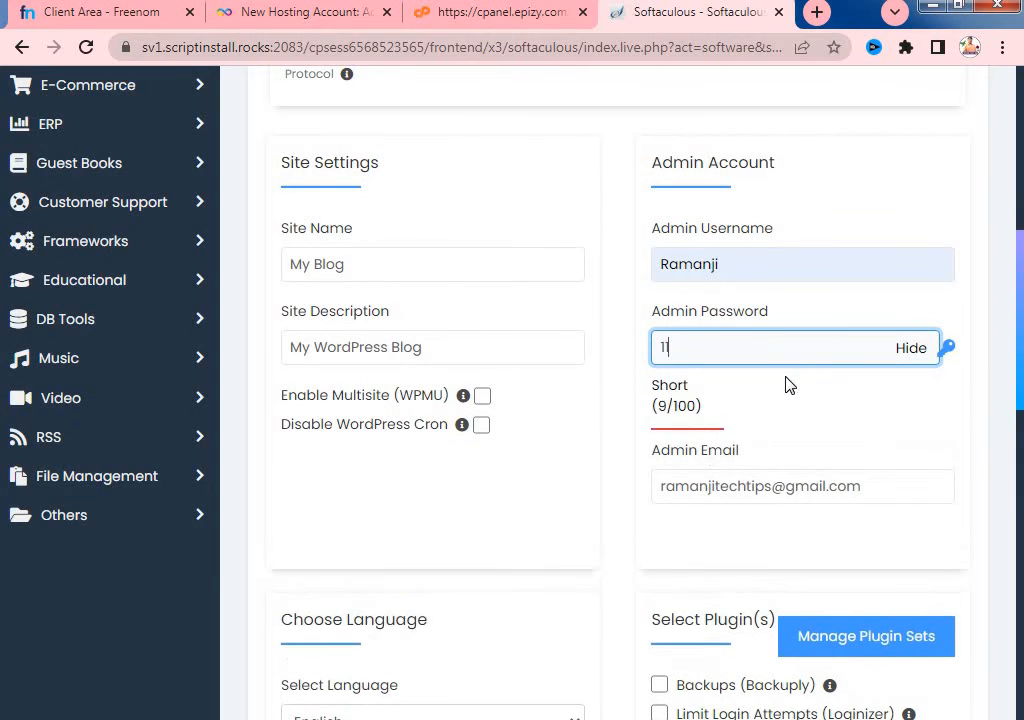
pyautogui.write('1111111')
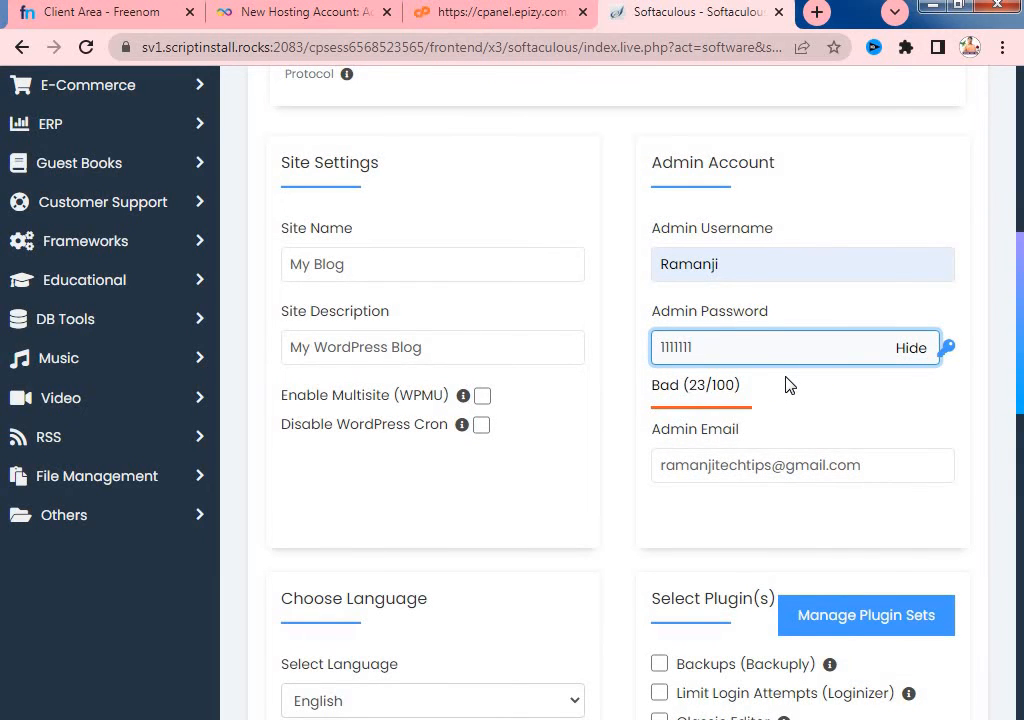
pyautogui.write('1')
pyautogui.scroll(1, 788, 385)
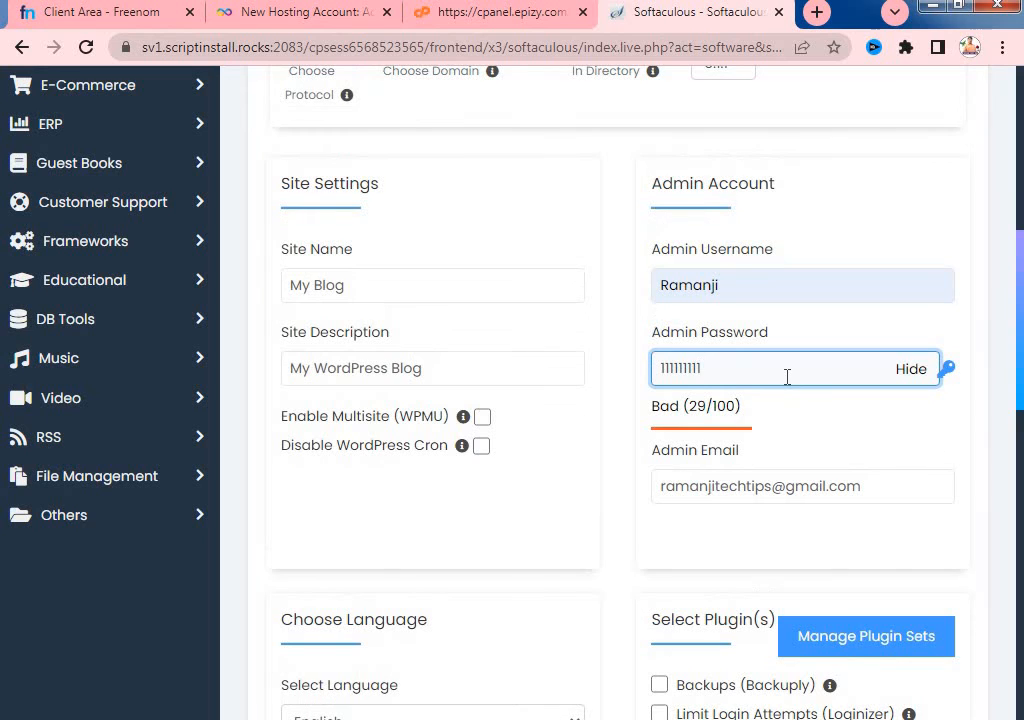
pyautogui.press('BackSpace')
pyautogui.press('BackSpace')
pyautogui.press('BackSpace')
pyautogui.press('BackSpace')
pyautogui.press('BackSpace')
pyautogui.press('BackSpace')
pyautogui.press('BackSpace')
pyautogui.press('BackSpace')
pyautogui.press('BackSpace')
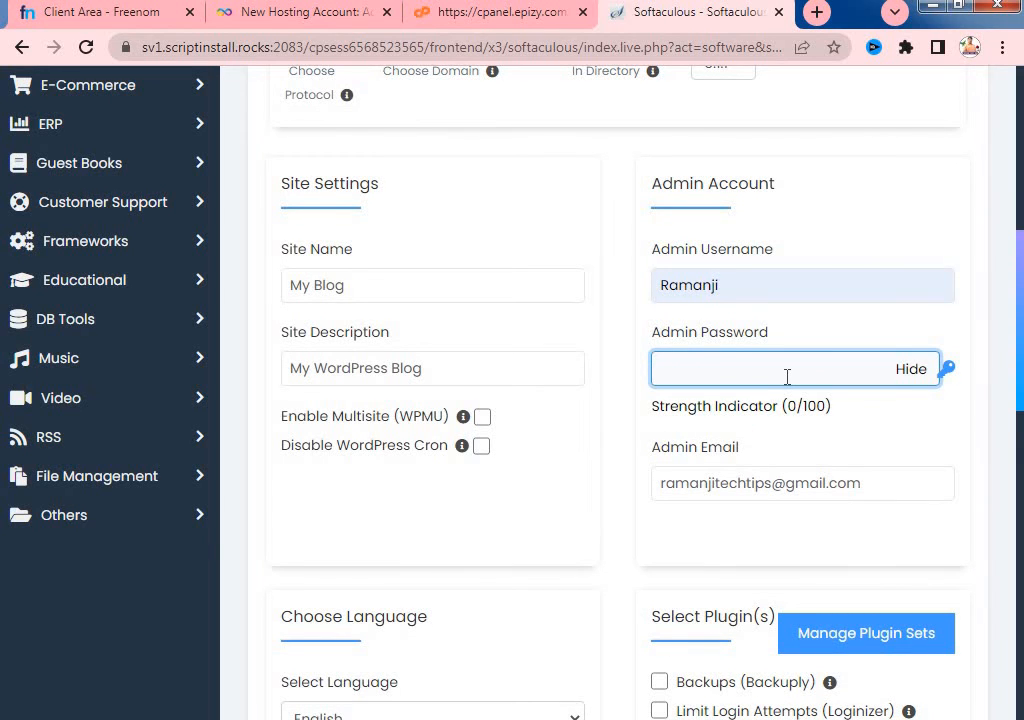
pyautogui.write('A')
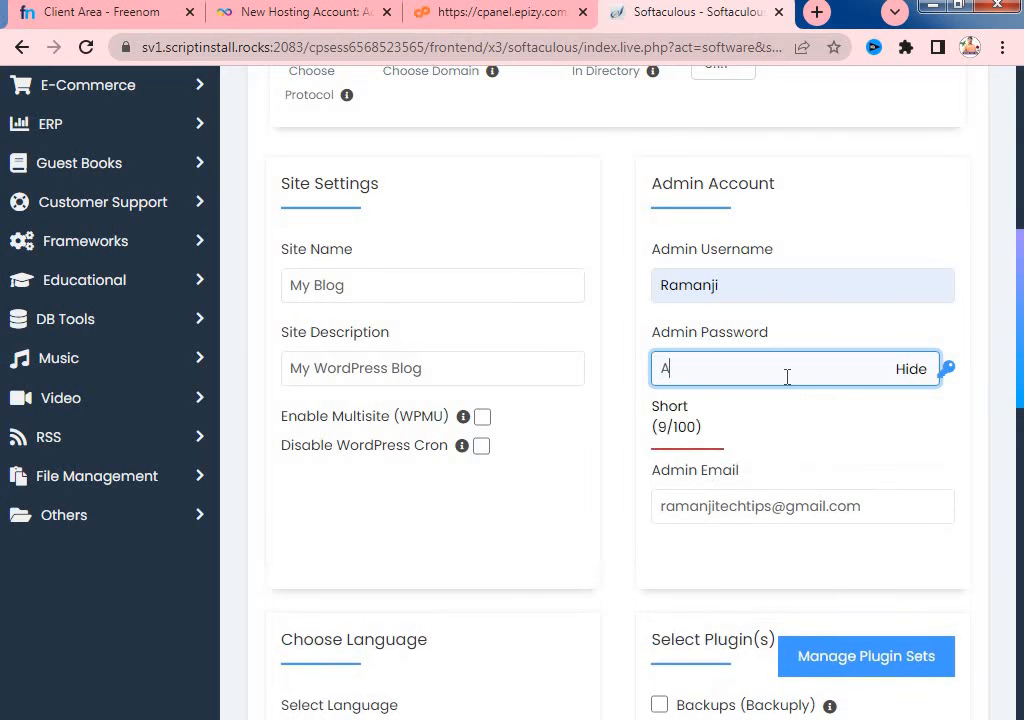
pyautogui.write('bcd')
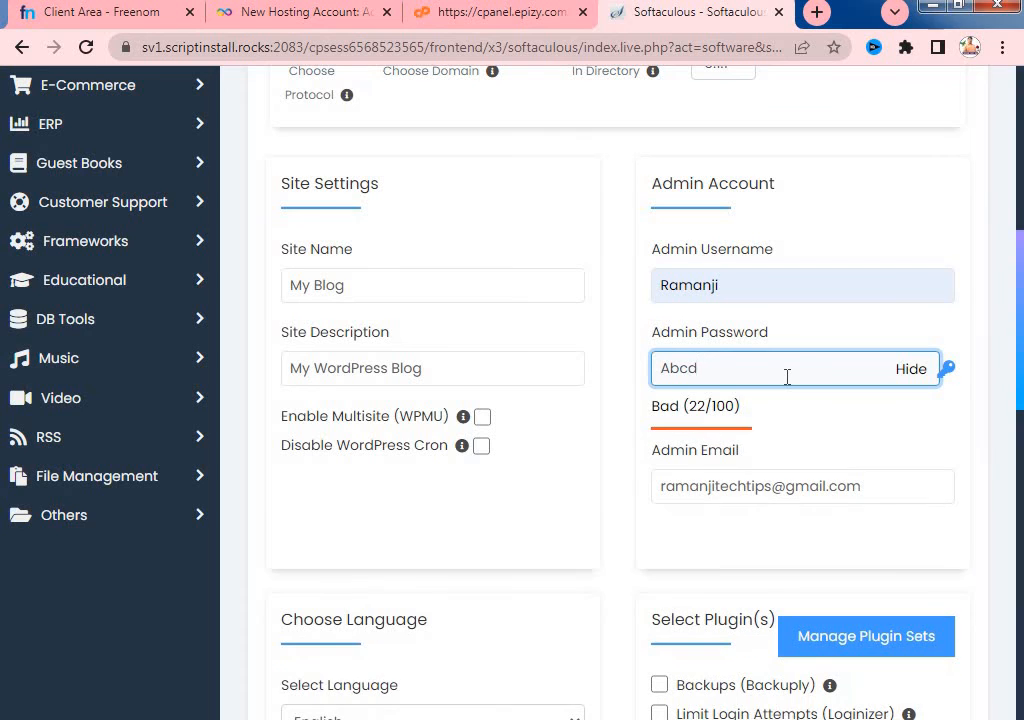
pyautogui.write('ef')
pyautogui.scroll(-1, 786, 384)
pyautogui.write('1')
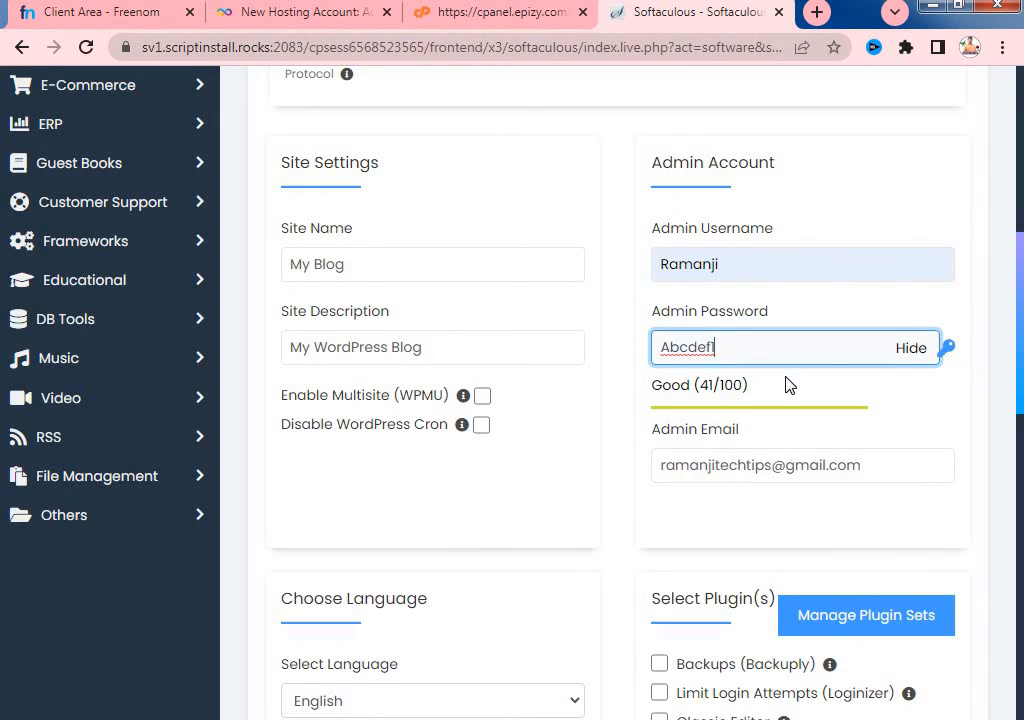
pyautogui.scroll(1, 786, 384)
pyautogui.write('!')
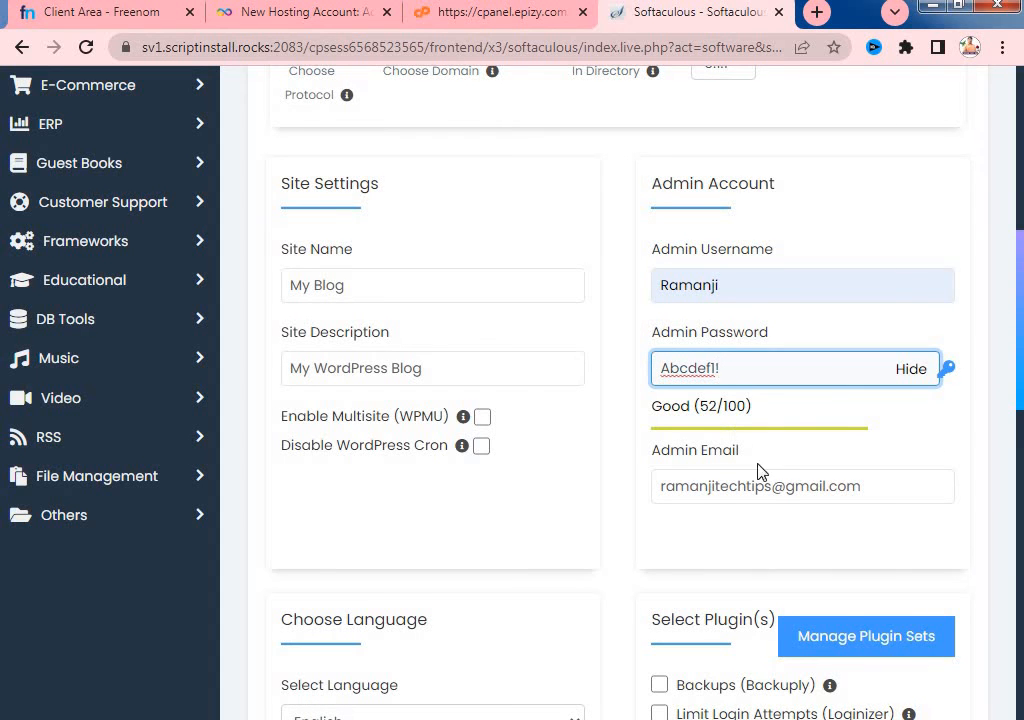
pyautogui.scroll(-1, 790, 500)
pyautogui.scroll(-1, 736, 485)
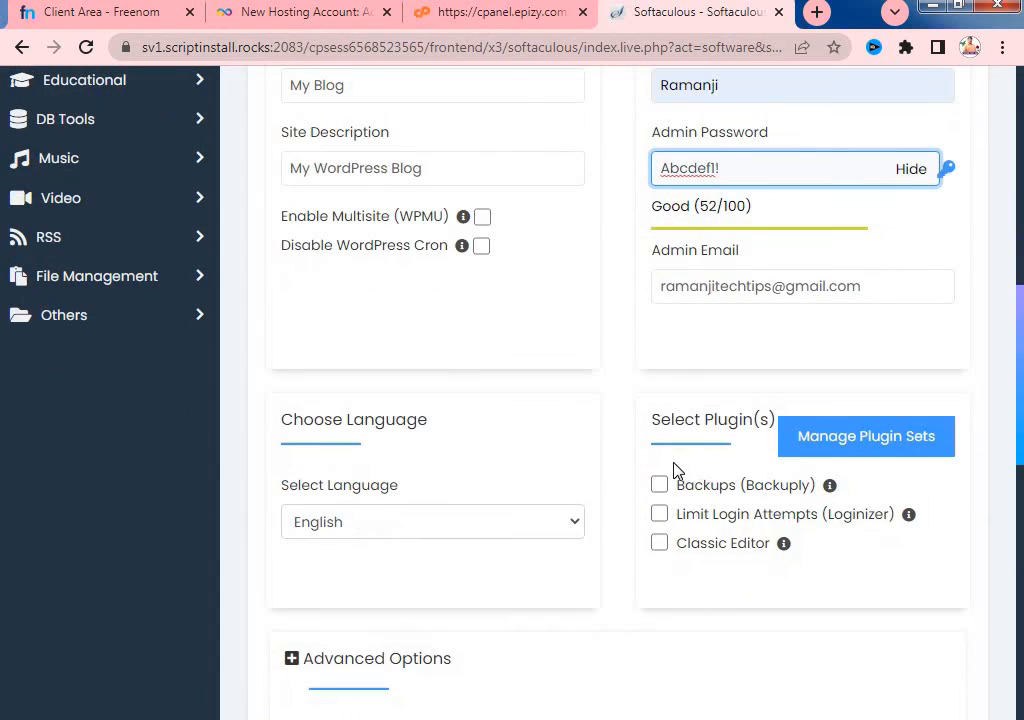
pyautogui.scroll(-9, 656, 471)
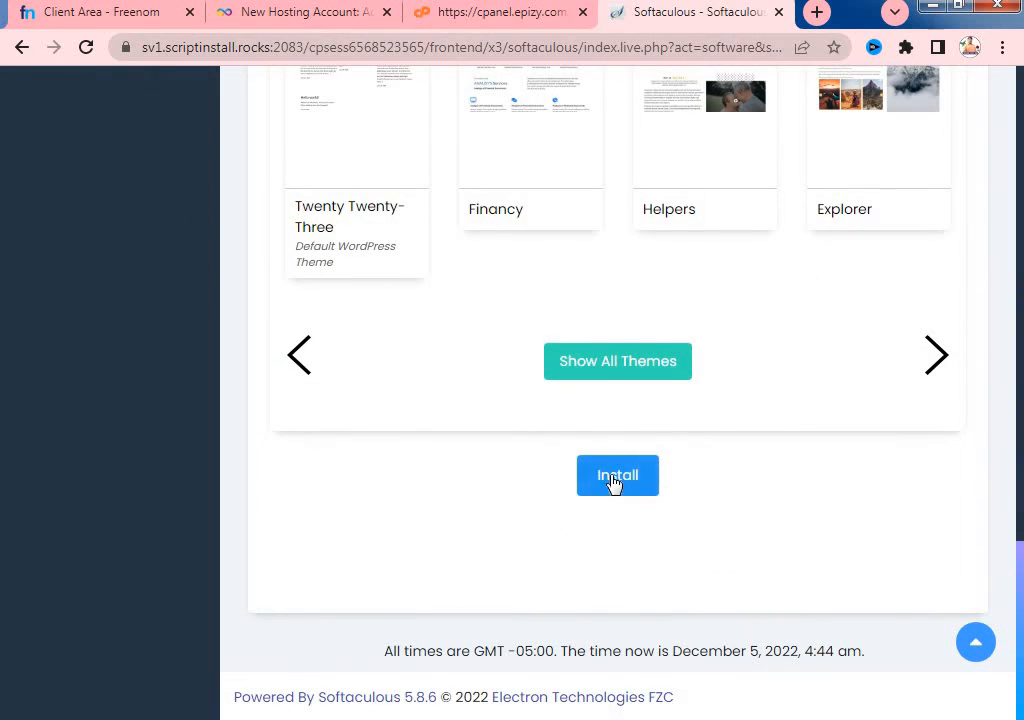
# - Submit the WordPress installation and dismiss the resulting connection-lost alert
pyautogui.click(616, 487)
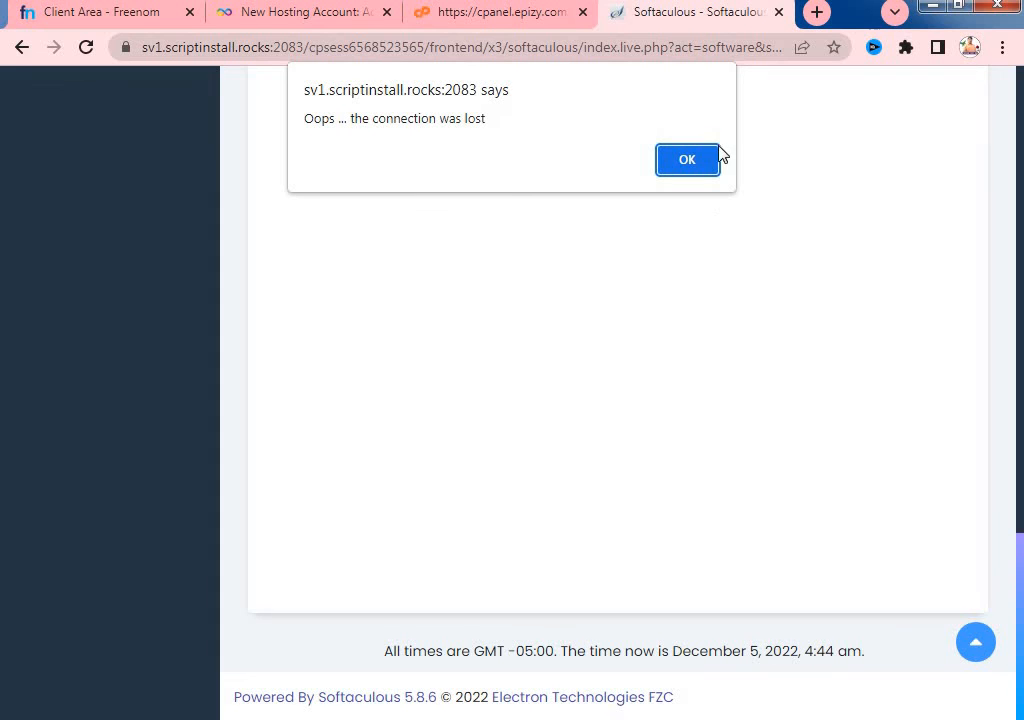
pyautogui.click(693, 162)
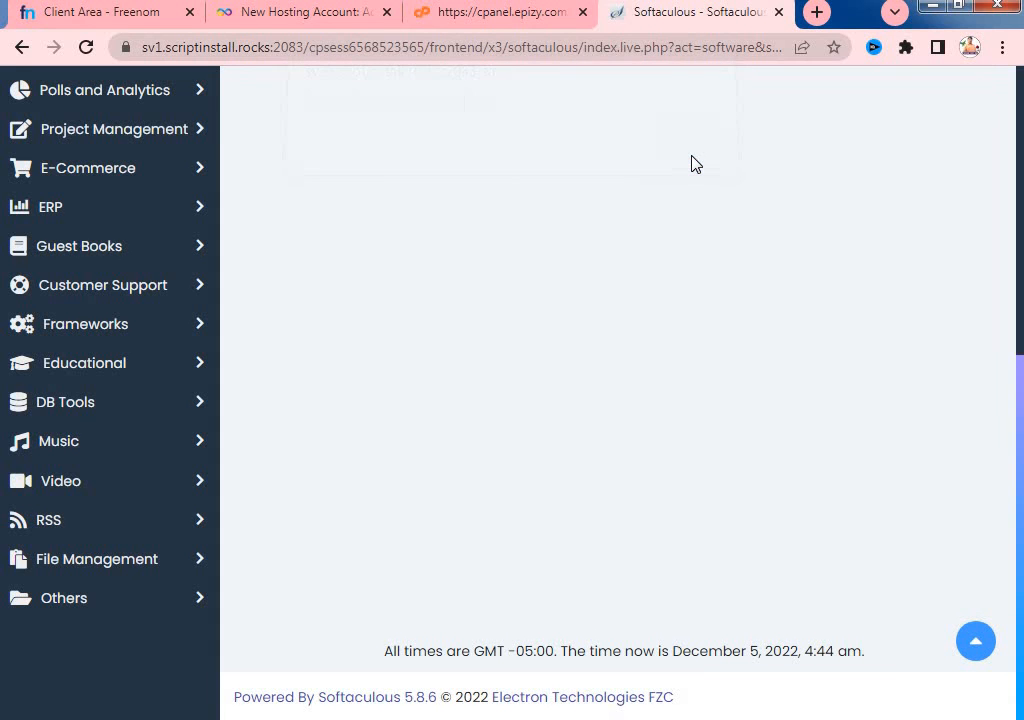